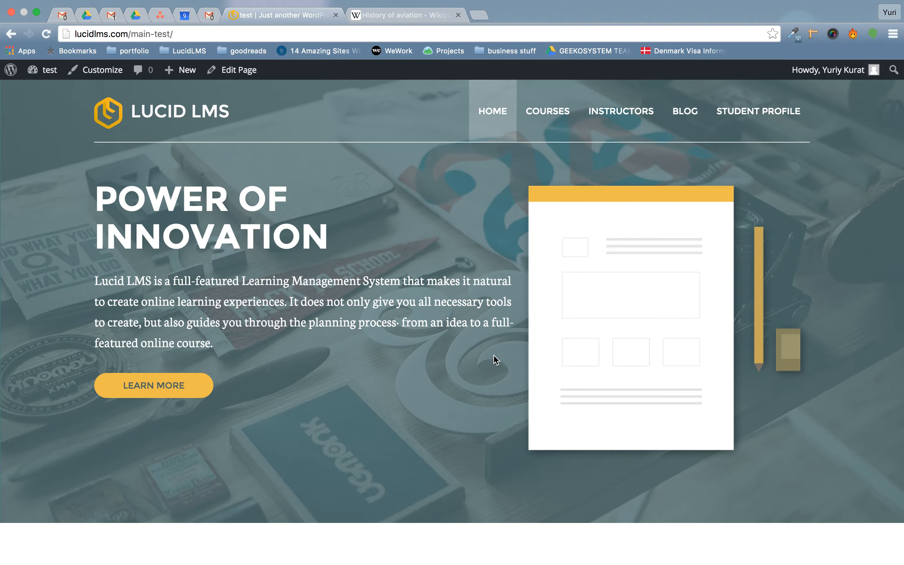
Browse the course list, the instructors page, the blog and the student profile page.
{"action": "left_click", "coordinate": [549, 134]}
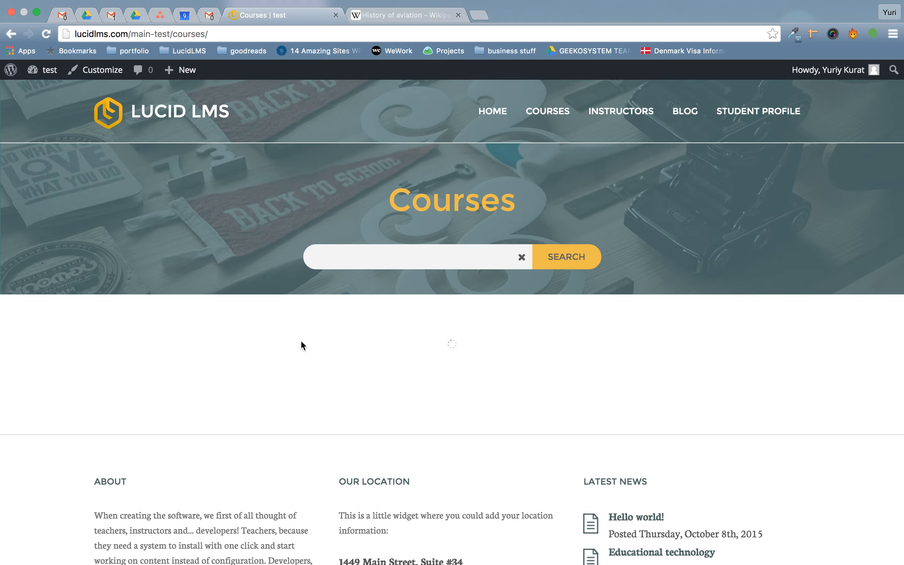
{"action": "left_click", "coordinate": [623, 123]}
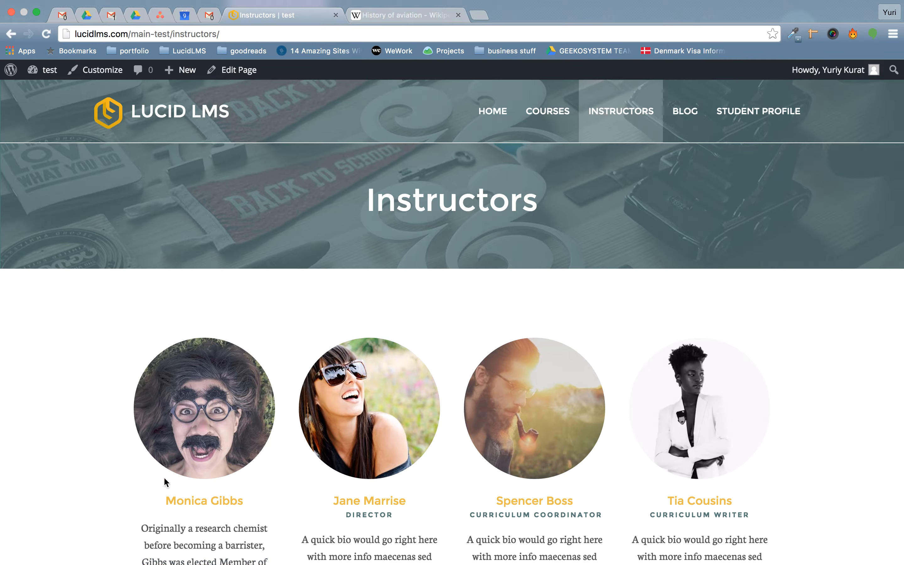
{"action": "left_click_drag", "start_coordinate": [167, 504], "coordinate": [263, 505]}
{"action": "left_click", "coordinate": [262, 507]}
{"action": "left_click", "coordinate": [681, 124]}
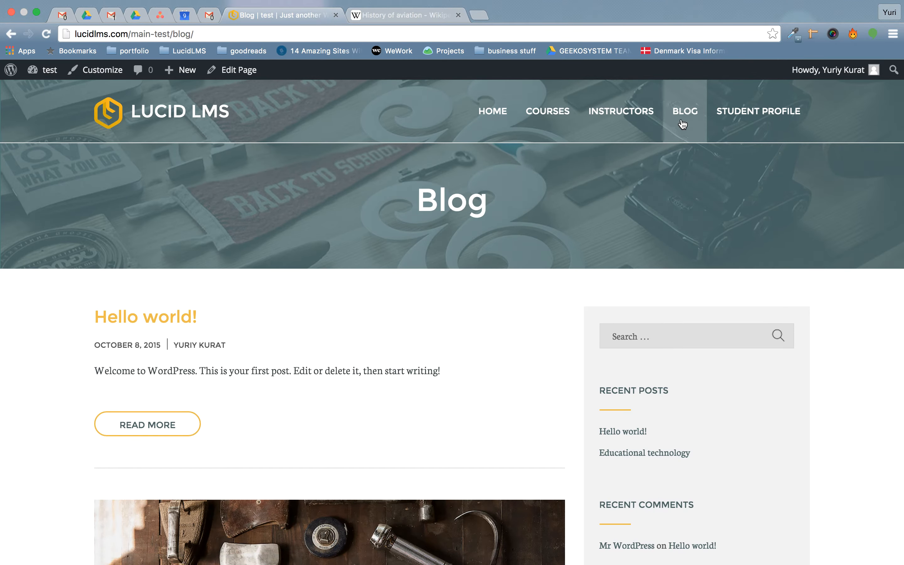
{"action": "left_click", "coordinate": [762, 121]}
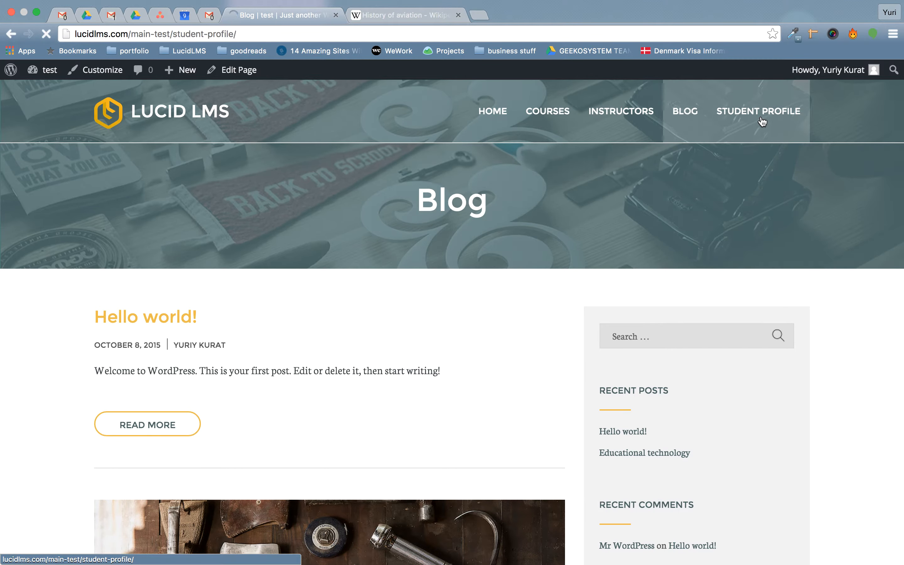
{"action": "scroll", "coordinate": [397, 269], "scroll_direction": "down", "scroll_amount": 10}
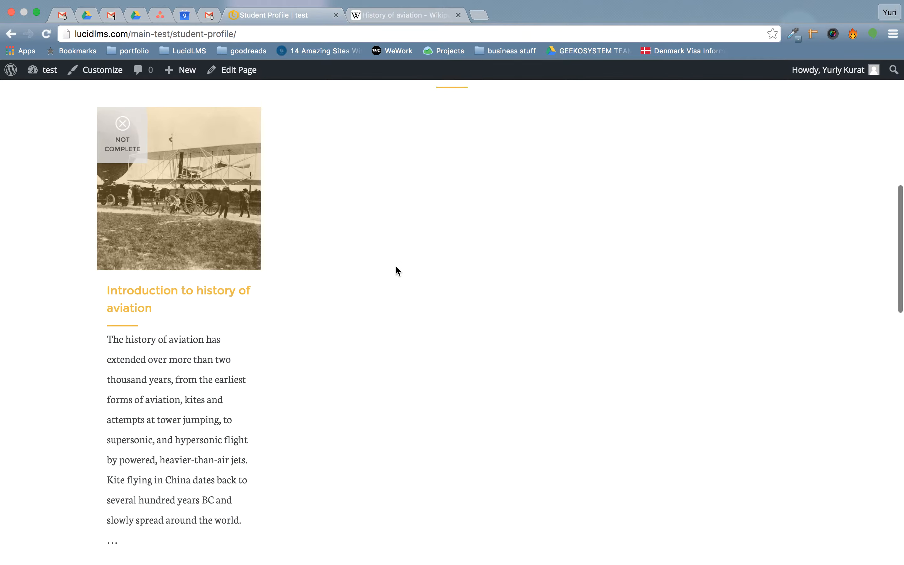
{"action": "scroll", "coordinate": [395, 265], "scroll_direction": "up", "scroll_amount": 1}
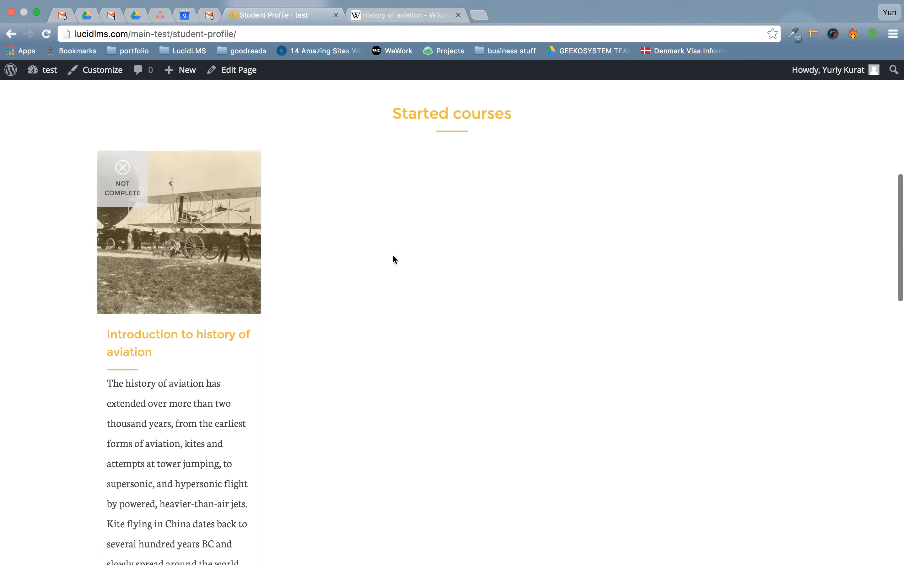
{"action": "scroll", "coordinate": [394, 258], "scroll_direction": "up", "scroll_amount": 10}
Return to the home page and open the Short history of Empire State Building course.
{"action": "left_click", "coordinate": [134, 112]}
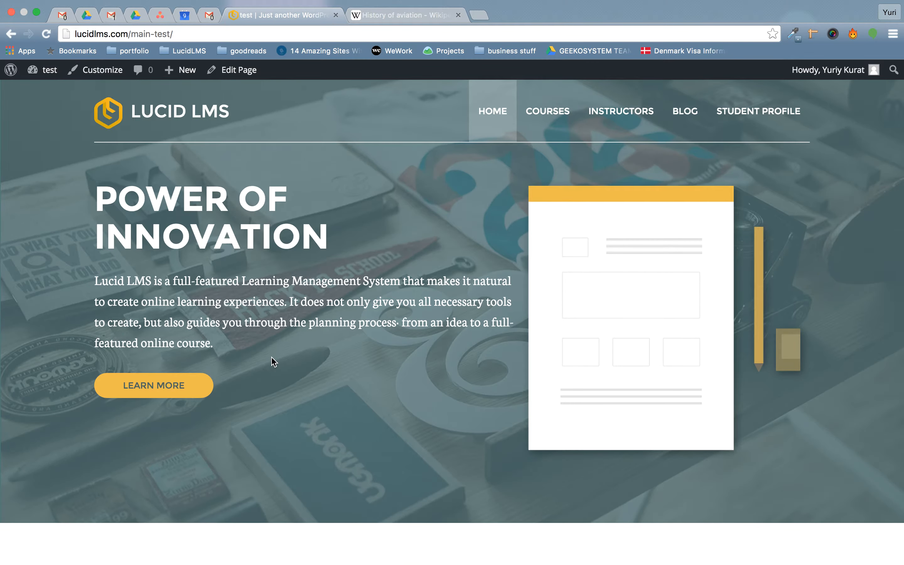
{"action": "scroll", "coordinate": [272, 358], "scroll_direction": "down", "scroll_amount": 10}
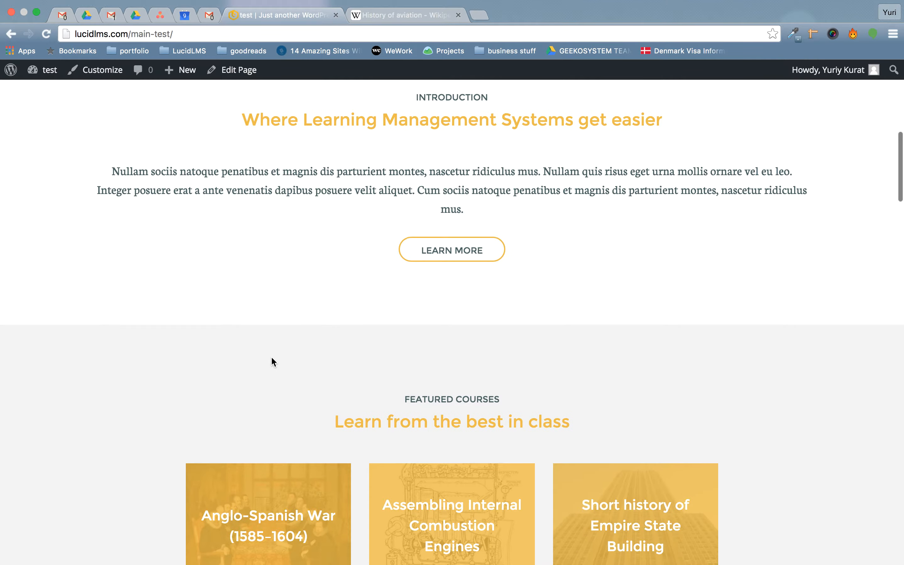
{"action": "scroll", "coordinate": [271, 356], "scroll_direction": "down", "scroll_amount": 5}
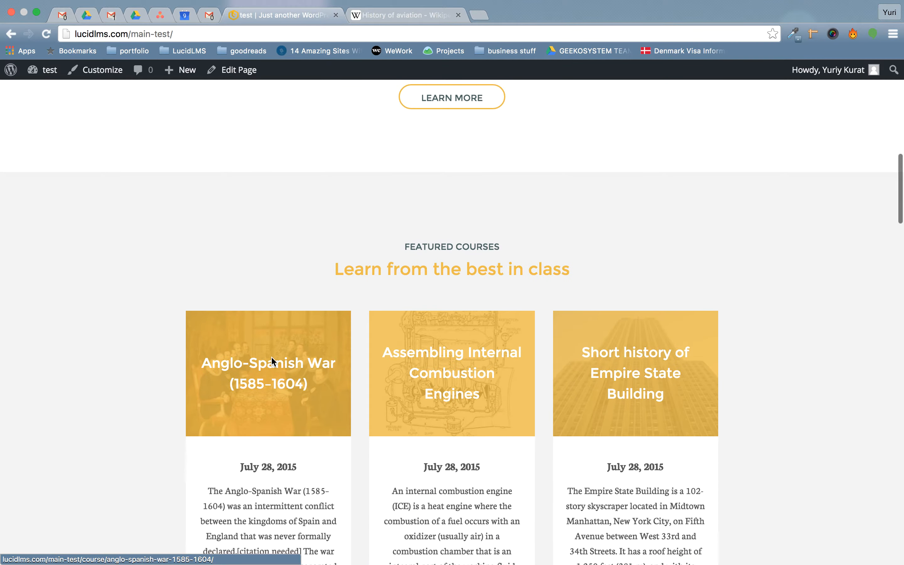
{"action": "scroll", "coordinate": [272, 356], "scroll_direction": "down", "scroll_amount": 2}
{"action": "left_click", "coordinate": [643, 312]}
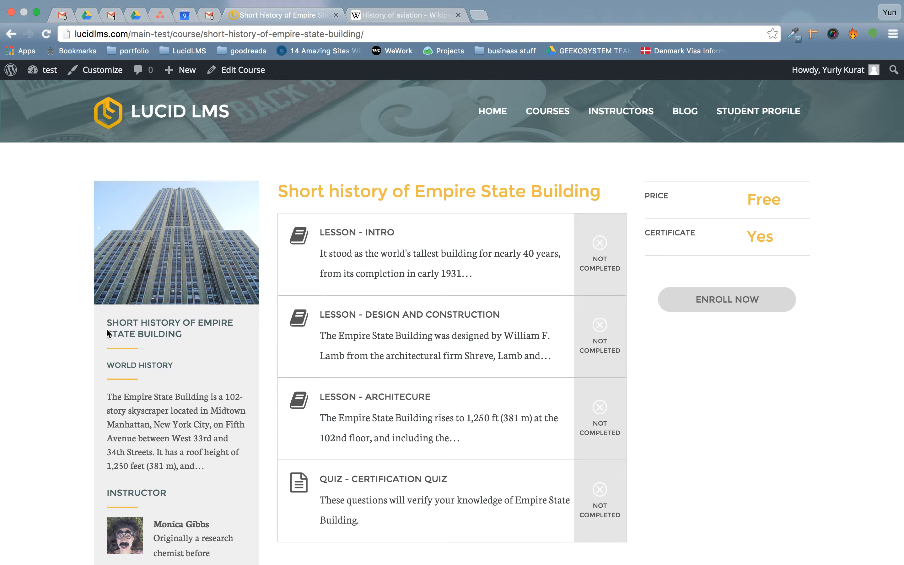
Read the course description, enroll in the course, and open its Intro lesson.
{"action": "left_click_drag", "start_coordinate": [112, 397], "coordinate": [196, 462]}
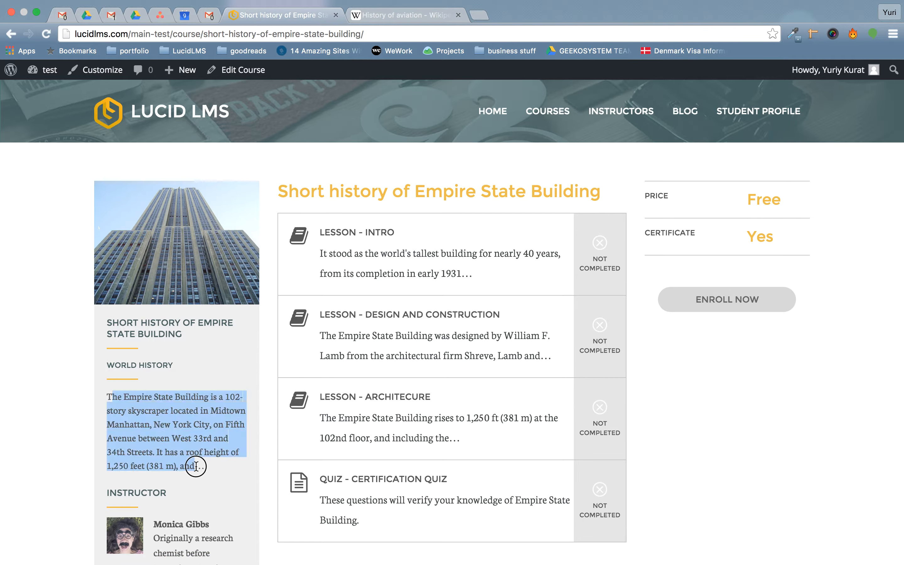
{"action": "scroll", "coordinate": [196, 463], "scroll_direction": "down", "scroll_amount": 2}
{"action": "scroll", "coordinate": [196, 467], "scroll_direction": "down", "scroll_amount": 10}
{"action": "left_click", "coordinate": [202, 365]}
{"action": "scroll", "coordinate": [203, 365], "scroll_direction": "up", "scroll_amount": 10}
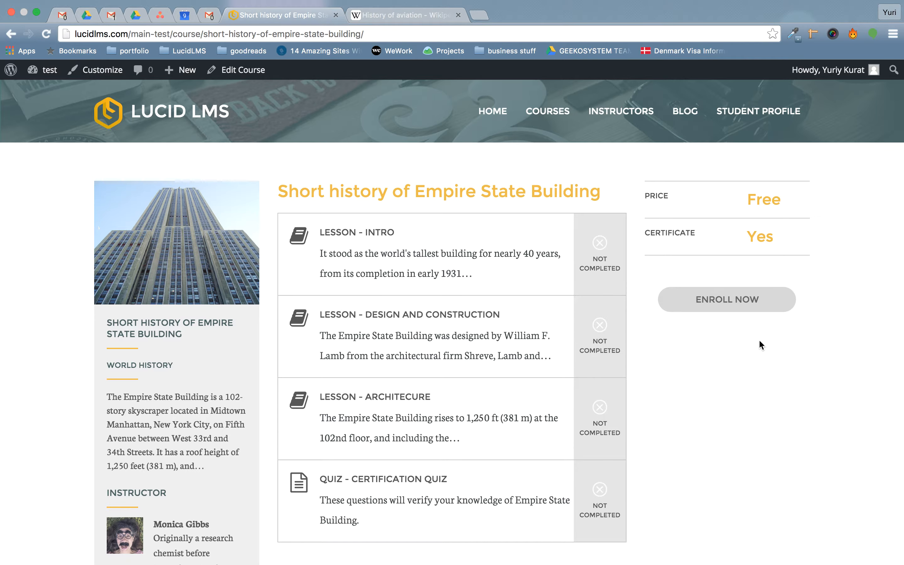
{"action": "left_click", "coordinate": [703, 311]}
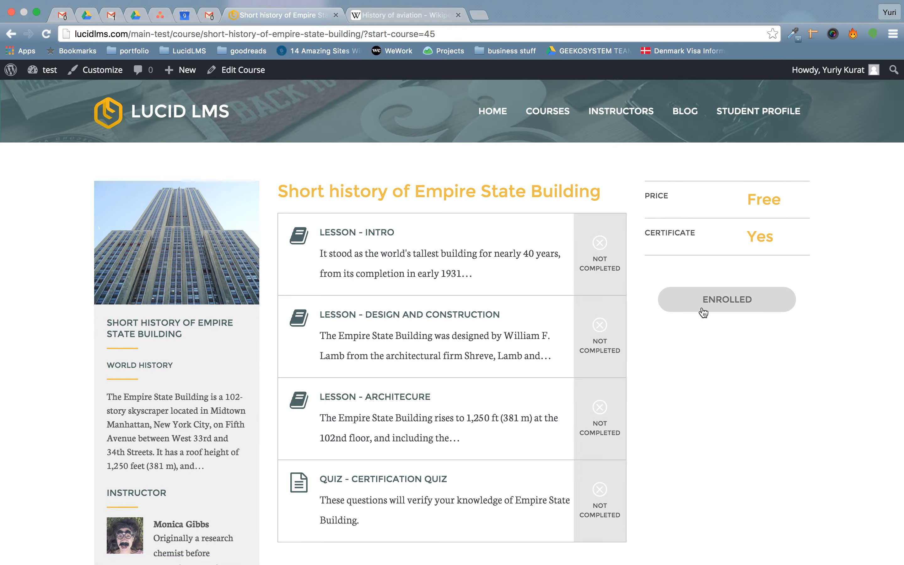
{"action": "left_click", "coordinate": [484, 266]}
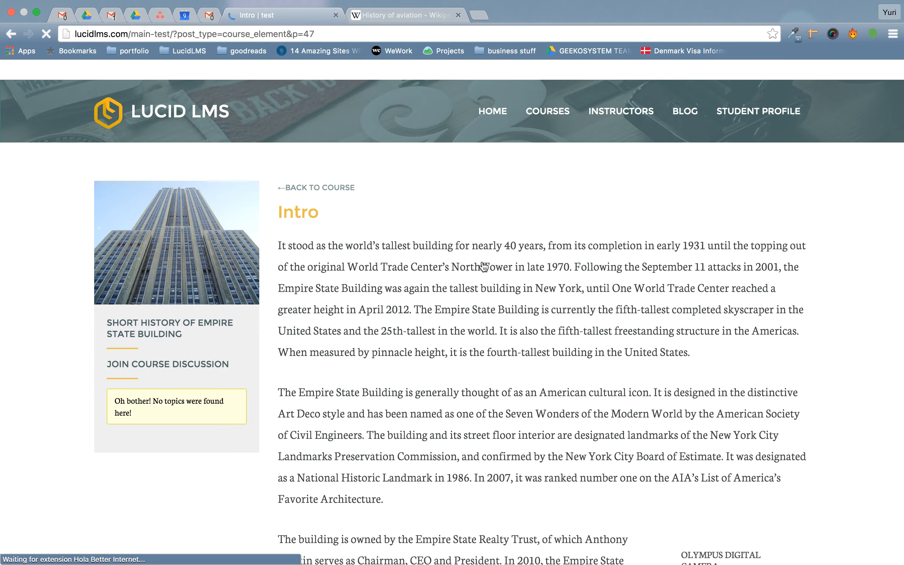
Read the Intro lesson down to the LEED-certification paragraph, then open its discussion forum.
{"action": "scroll", "coordinate": [477, 319], "scroll_direction": "down", "scroll_amount": 3}
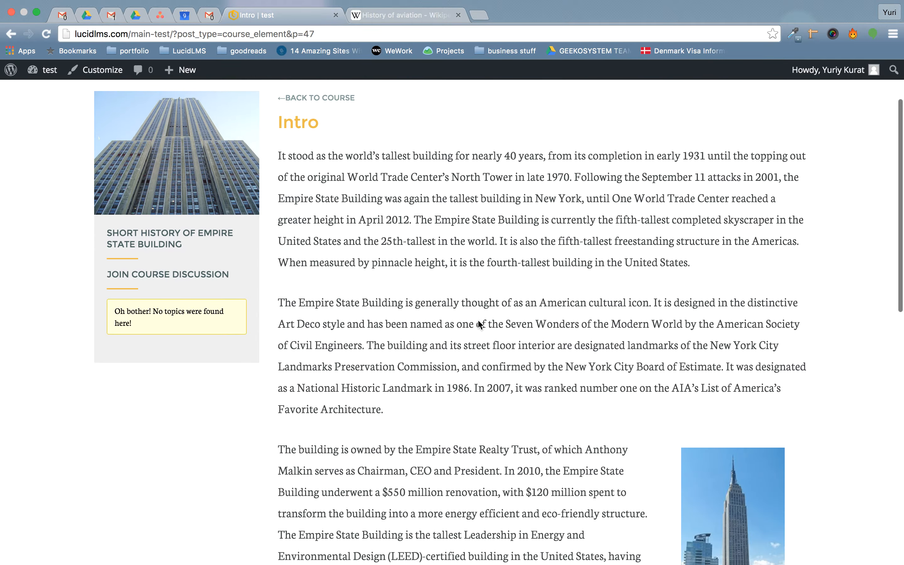
{"action": "scroll", "coordinate": [478, 320], "scroll_direction": "down", "scroll_amount": 10}
{"action": "scroll", "coordinate": [477, 320], "scroll_direction": "up", "scroll_amount": 10}
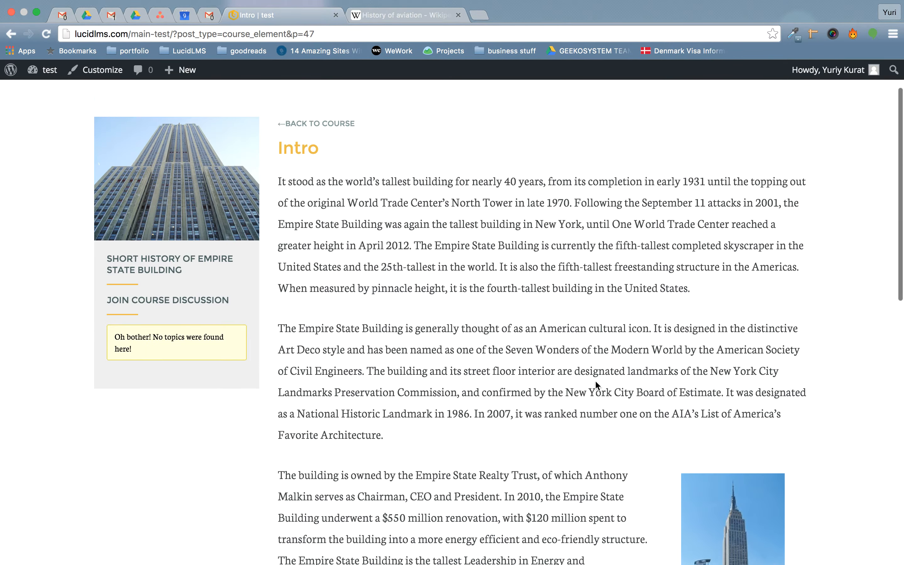
{"action": "scroll", "coordinate": [526, 339], "scroll_direction": "down", "scroll_amount": 5}
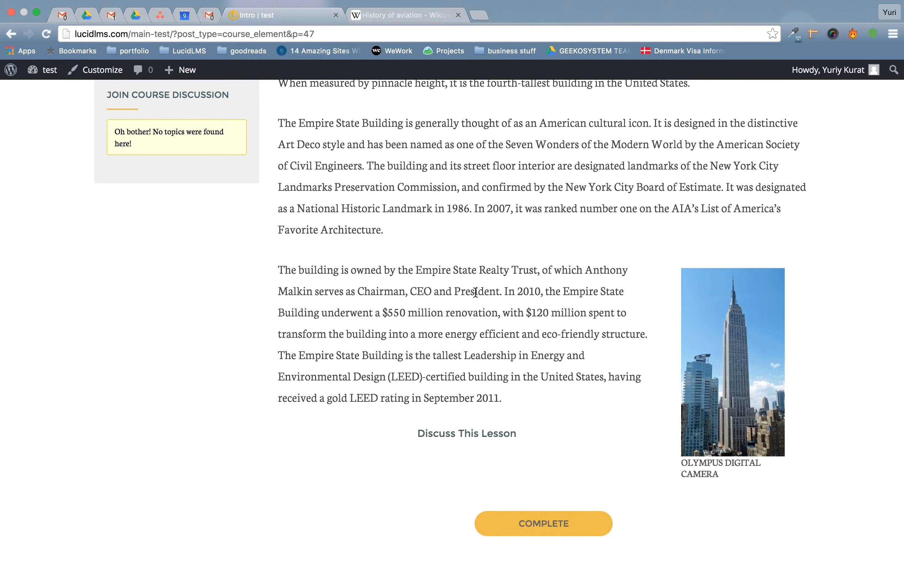
{"action": "scroll", "coordinate": [476, 293], "scroll_direction": "up", "scroll_amount": 5}
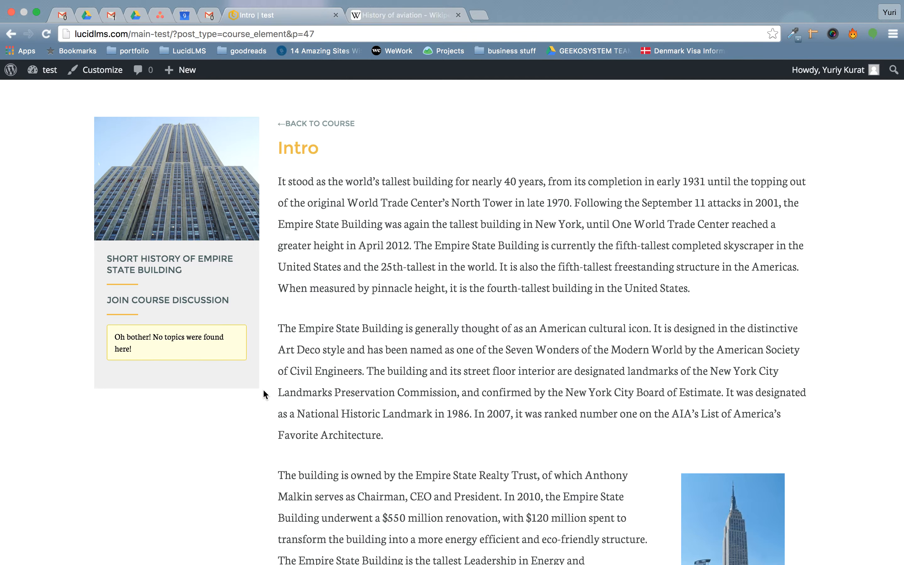
{"action": "scroll", "coordinate": [265, 395], "scroll_direction": "down", "scroll_amount": 8}
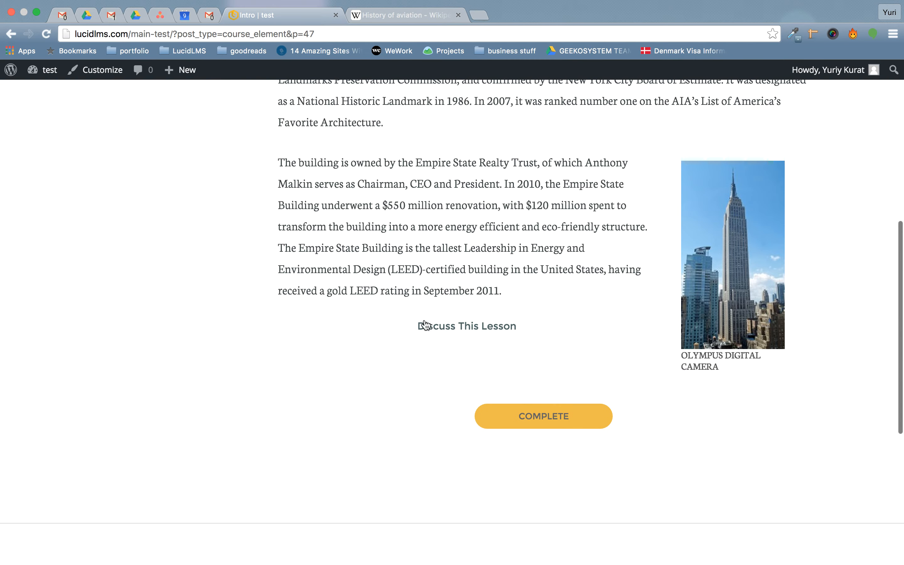
{"action": "left_click", "coordinate": [422, 330]}
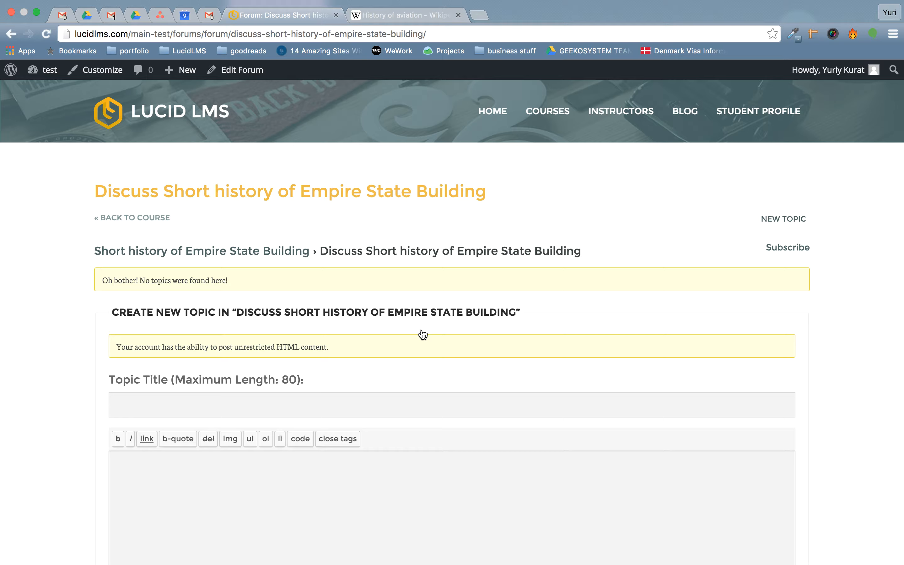
Enter 'First topic' as the new forum topic's title.
{"action": "left_click", "coordinate": [244, 400]}
{"action": "scroll", "coordinate": [244, 400], "scroll_direction": "down", "scroll_amount": 5}
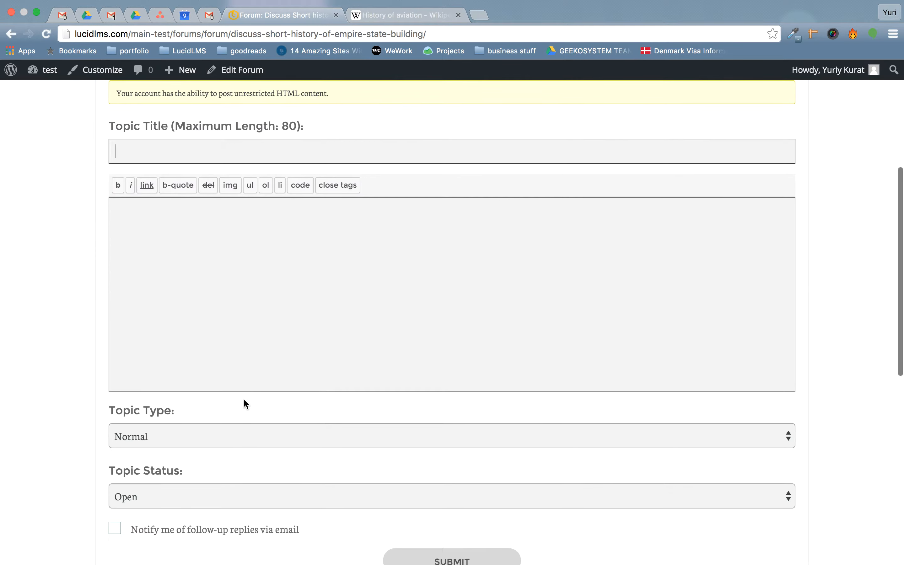
{"action": "type", "text": "First"}
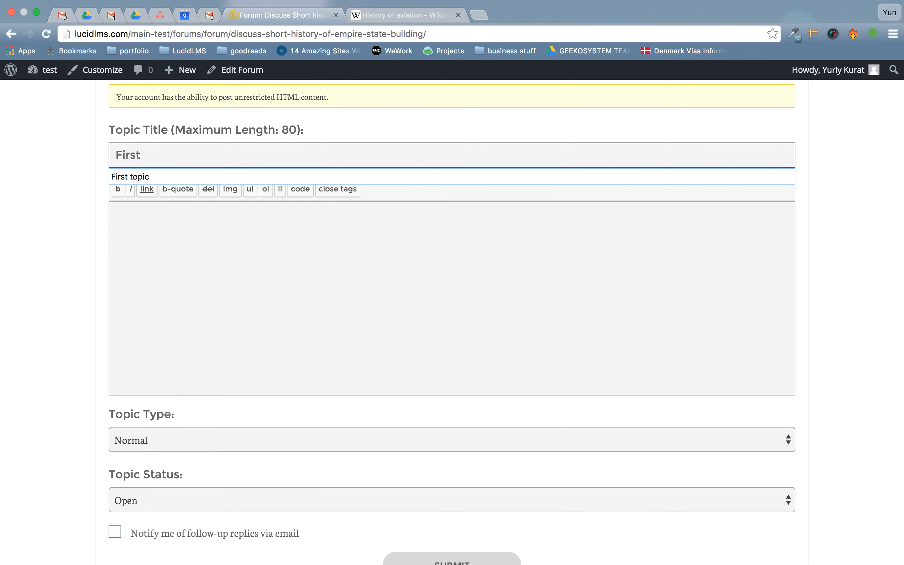
{"action": "key", "text": "Return"}
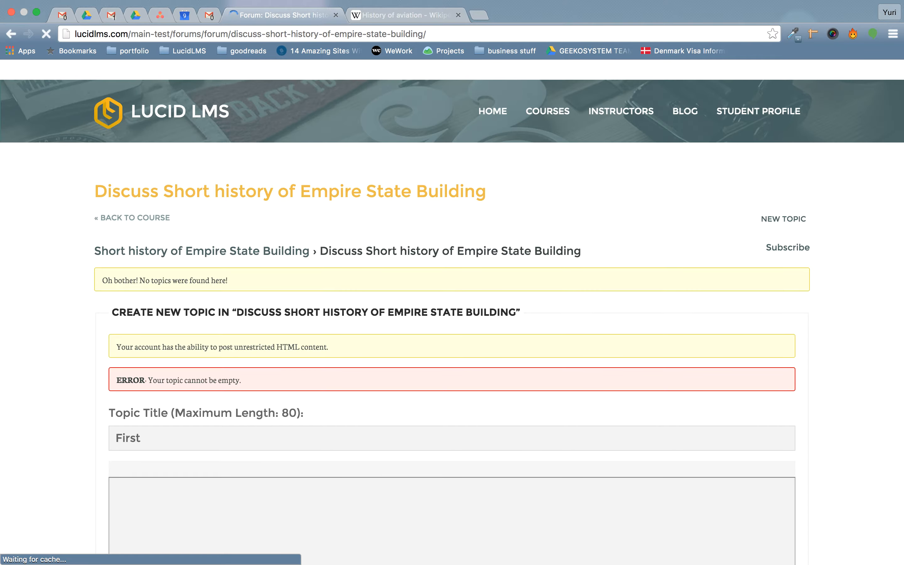
{"action": "scroll", "coordinate": [292, 422], "scroll_direction": "down", "scroll_amount": 10}
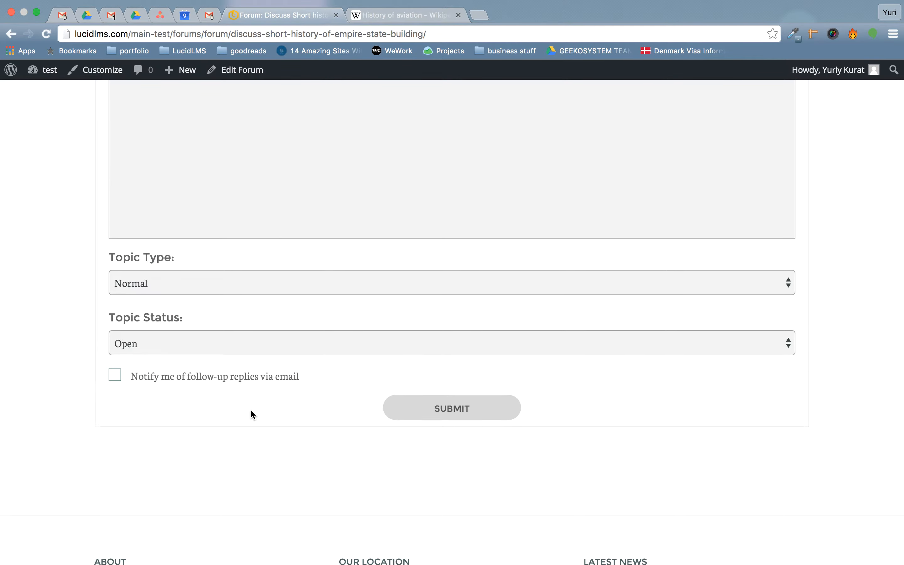
{"action": "scroll", "coordinate": [250, 410], "scroll_direction": "up", "scroll_amount": 8}
{"action": "left_click", "coordinate": [204, 283]}
{"action": "type", "text": "topic"}
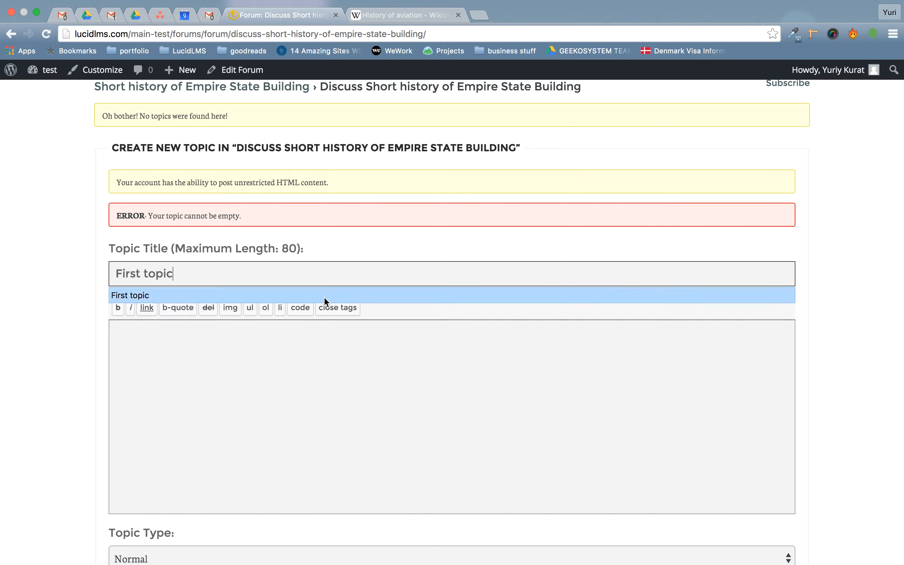
Write the body 'Body of the question would go here.' and submit the topic.
{"action": "left_click", "coordinate": [346, 444]}
{"action": "type", "text": "Body of "}
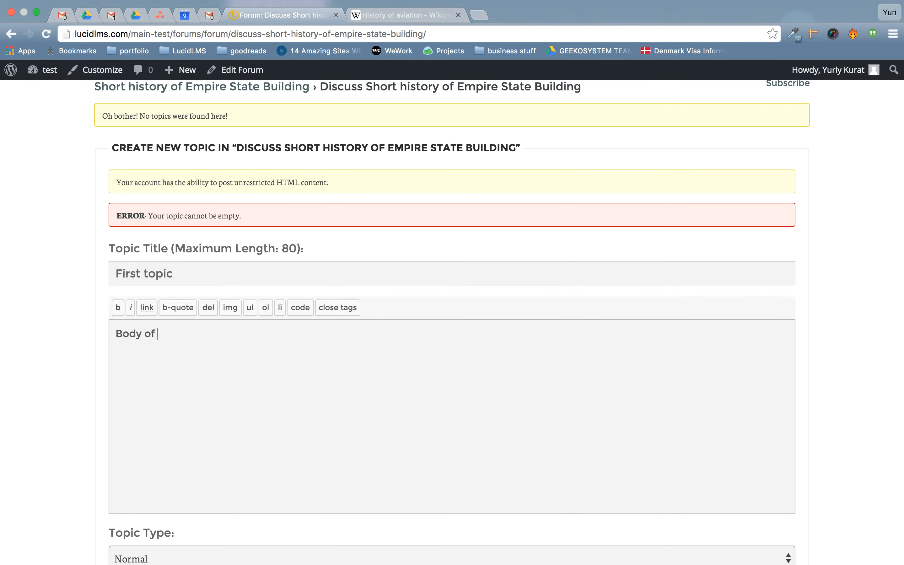
{"action": "type", "text": "the question would go here."}
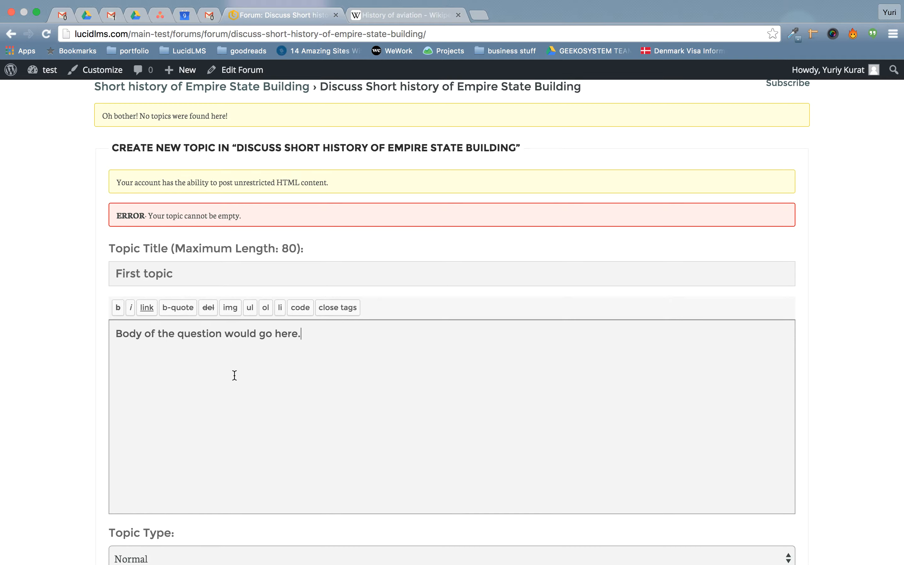
{"action": "scroll", "coordinate": [234, 375], "scroll_direction": "down", "scroll_amount": 5}
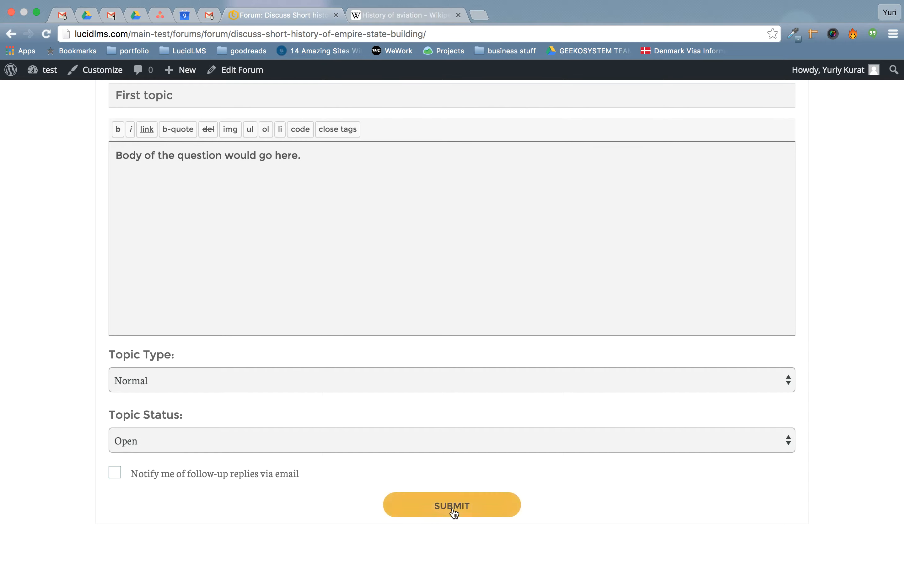
{"action": "left_click", "coordinate": [452, 510]}
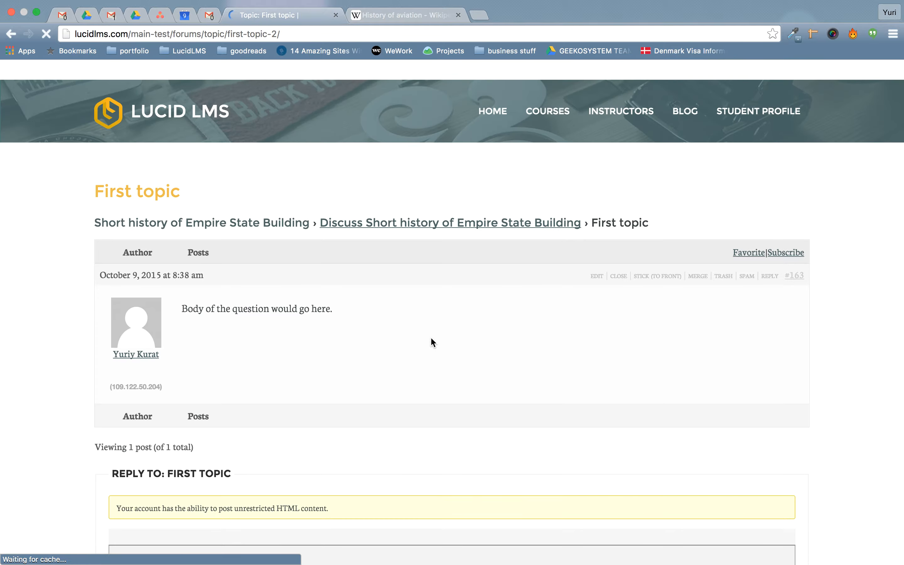
Look over the forum, then return to the Empire State Building course page.
{"action": "scroll", "coordinate": [399, 381], "scroll_direction": "down", "scroll_amount": 5}
{"action": "scroll", "coordinate": [401, 382], "scroll_direction": "down", "scroll_amount": 5}
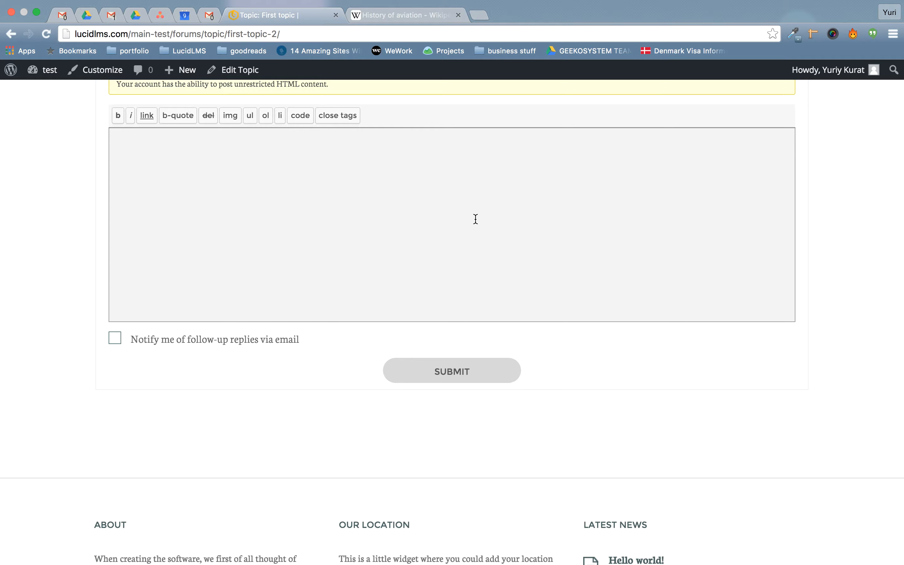
{"action": "scroll", "coordinate": [476, 220], "scroll_direction": "up", "scroll_amount": 10}
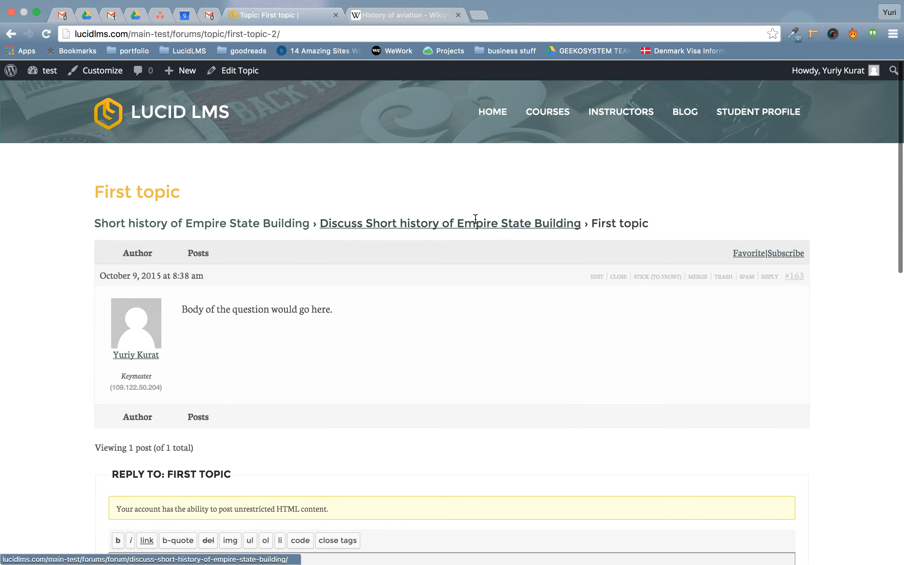
{"action": "left_click", "coordinate": [423, 226]}
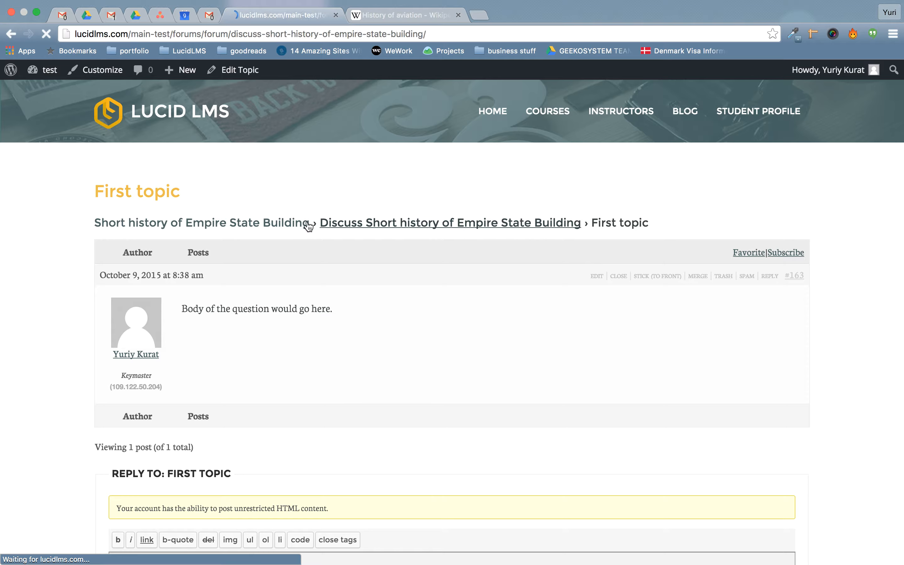
{"action": "left_click", "coordinate": [109, 219]}
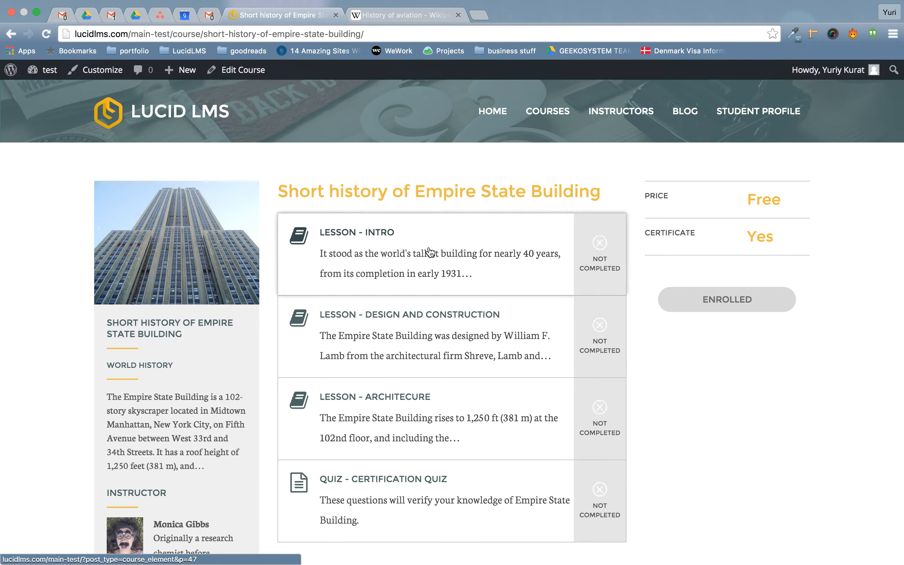
Open the Intro lesson and mark it completed.
{"action": "left_click", "coordinate": [431, 252]}
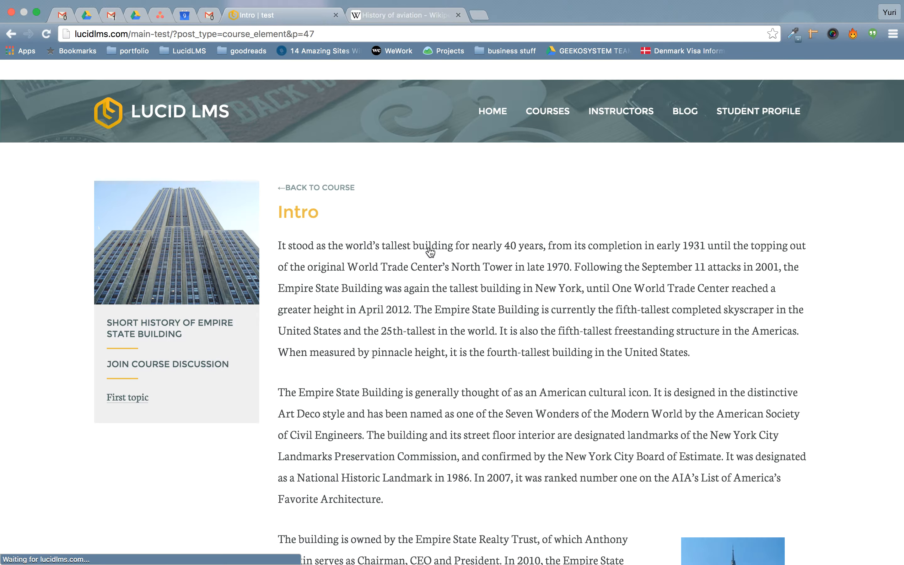
{"action": "scroll", "coordinate": [430, 253], "scroll_direction": "down", "scroll_amount": 15}
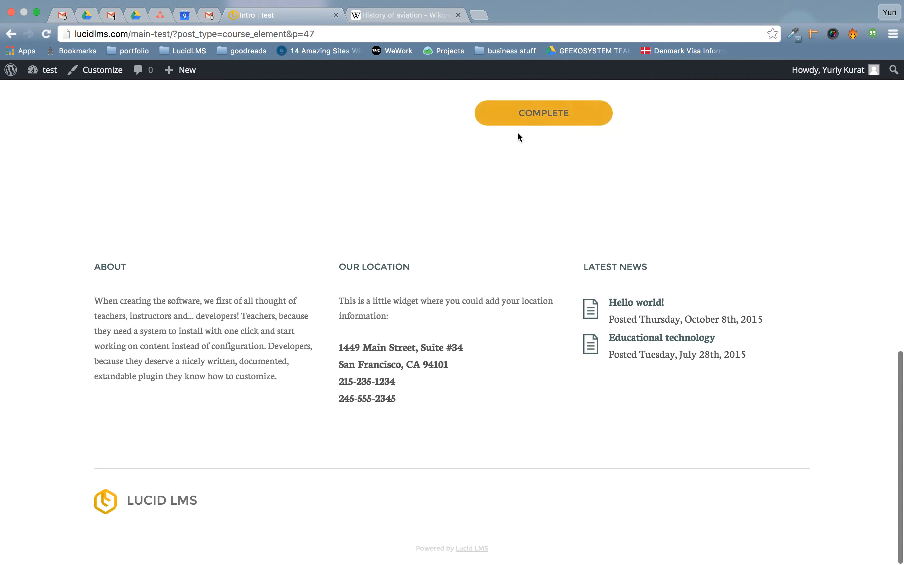
{"action": "scroll", "coordinate": [485, 260], "scroll_direction": "up", "scroll_amount": 5}
{"action": "left_click", "coordinate": [523, 314]}
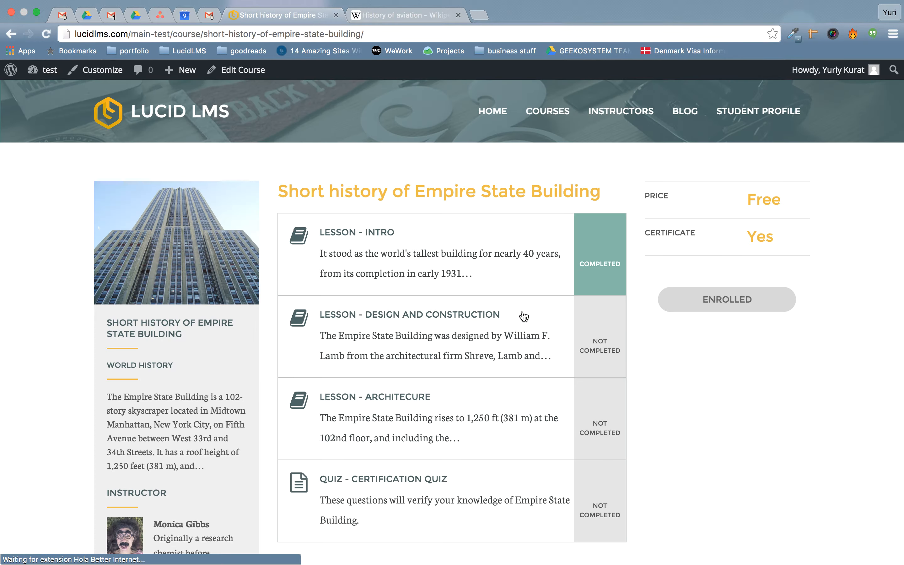
{"action": "left_click", "coordinate": [421, 336]}
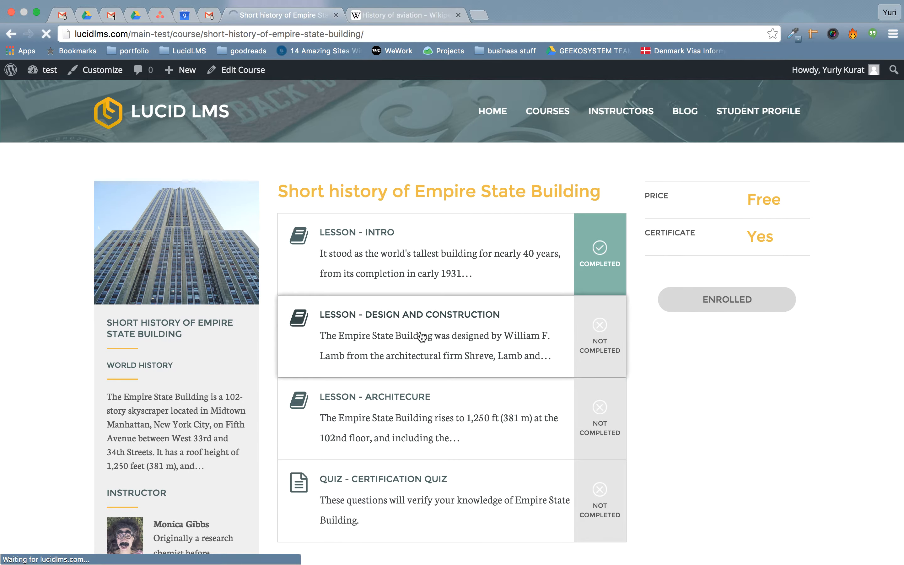
Read through the Design and Construction lesson text and mark it completed.
{"action": "scroll", "coordinate": [422, 336], "scroll_direction": "down", "scroll_amount": 10}
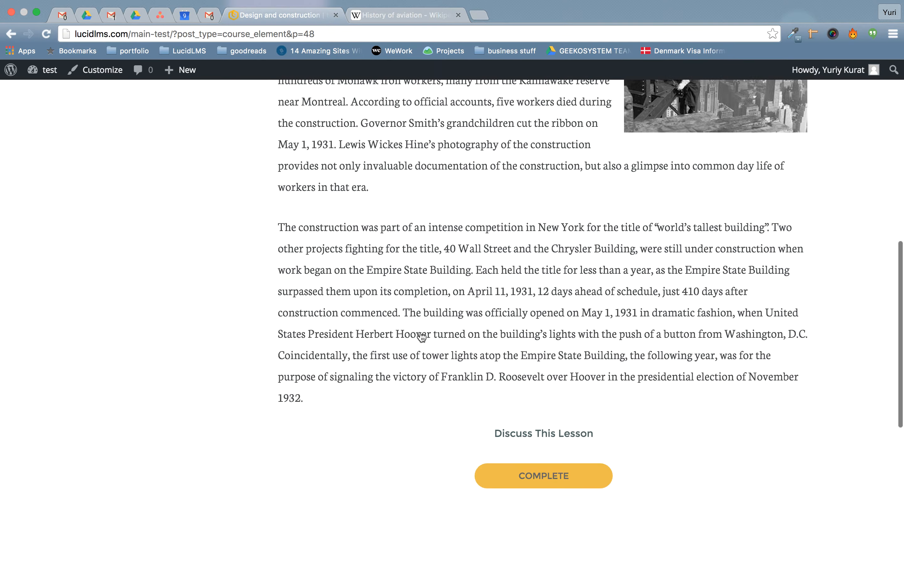
{"action": "scroll", "coordinate": [421, 336], "scroll_direction": "up", "scroll_amount": 8}
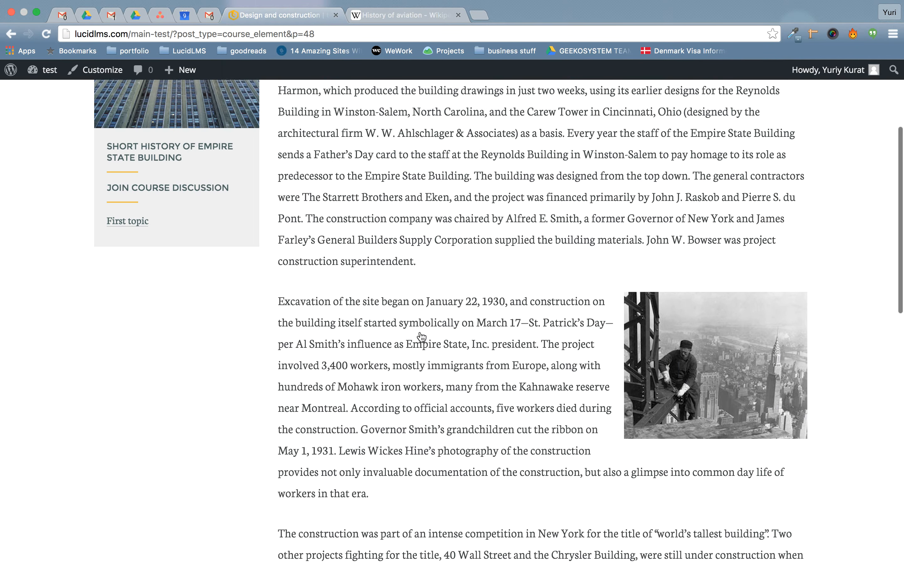
{"action": "scroll", "coordinate": [490, 263], "scroll_direction": "up", "scroll_amount": 4}
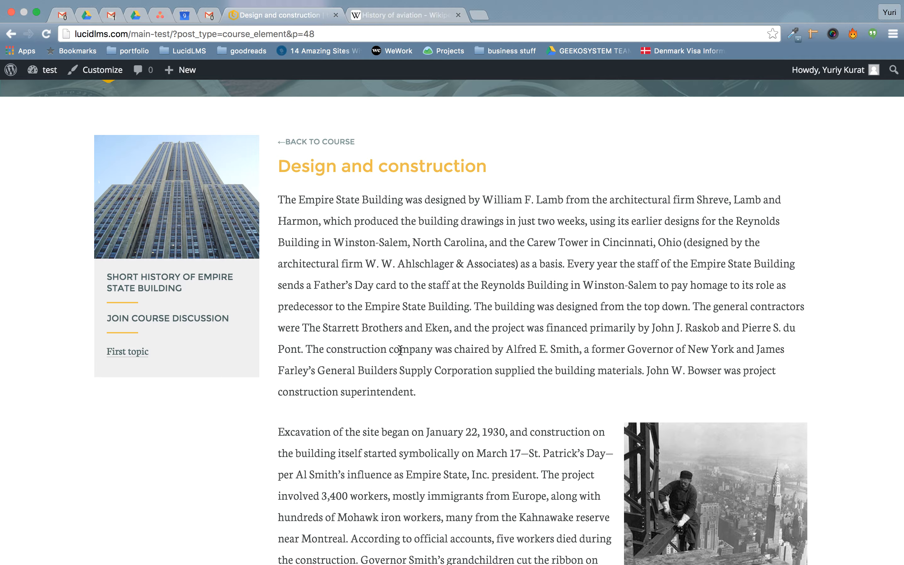
{"action": "scroll", "coordinate": [400, 350], "scroll_direction": "down", "scroll_amount": 10}
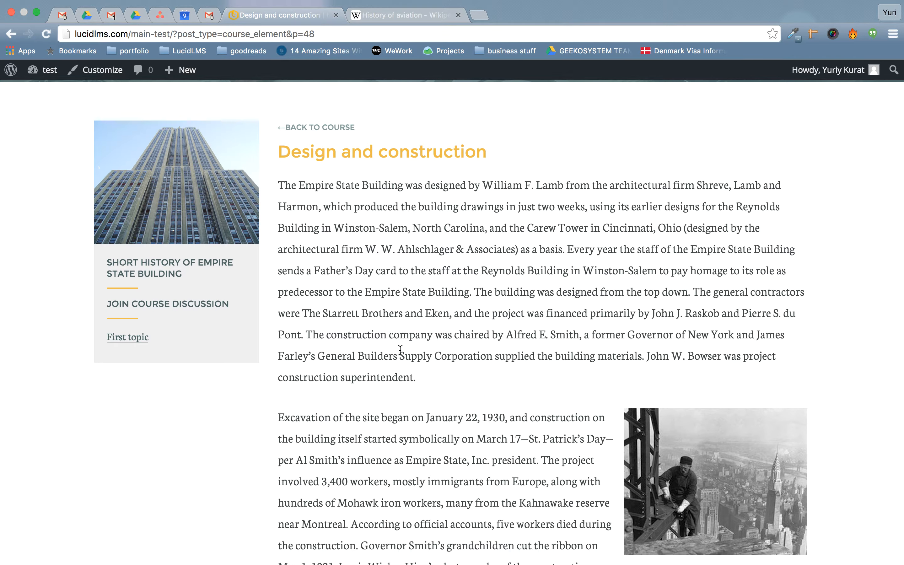
{"action": "scroll", "coordinate": [399, 350], "scroll_direction": "down", "scroll_amount": 5}
{"action": "scroll", "coordinate": [399, 350], "scroll_direction": "up", "scroll_amount": 4}
{"action": "scroll", "coordinate": [400, 350], "scroll_direction": "down", "scroll_amount": 1}
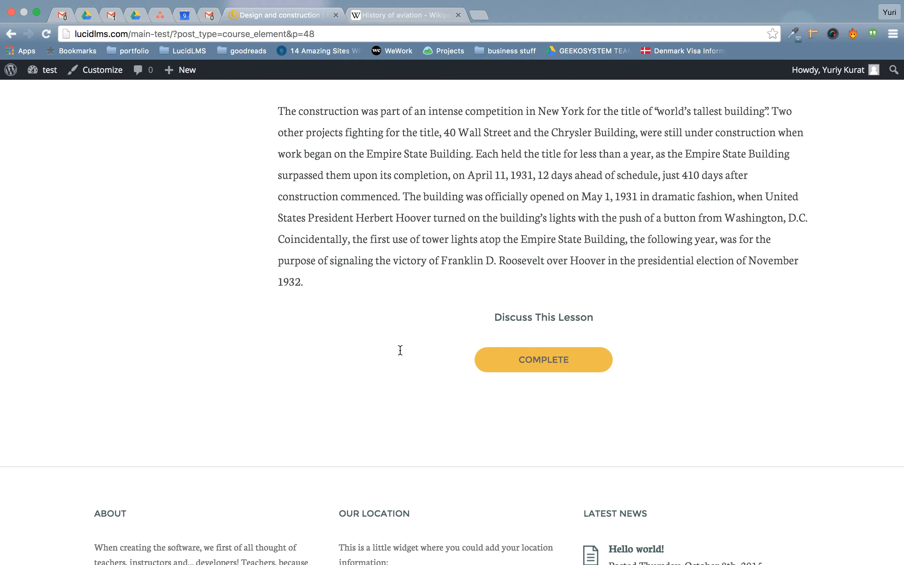
{"action": "scroll", "coordinate": [399, 351], "scroll_direction": "down", "scroll_amount": 1}
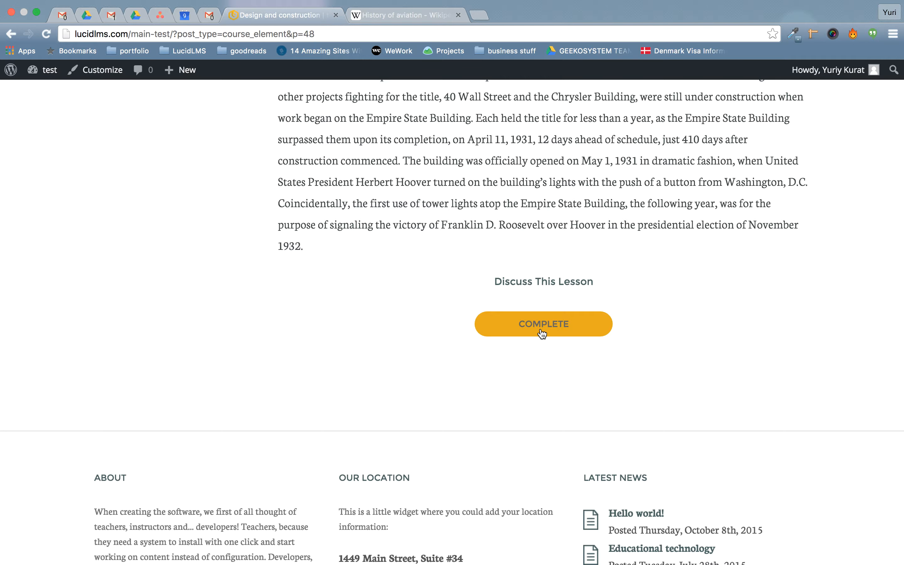
{"action": "scroll", "coordinate": [475, 389], "scroll_direction": "up", "scroll_amount": 5}
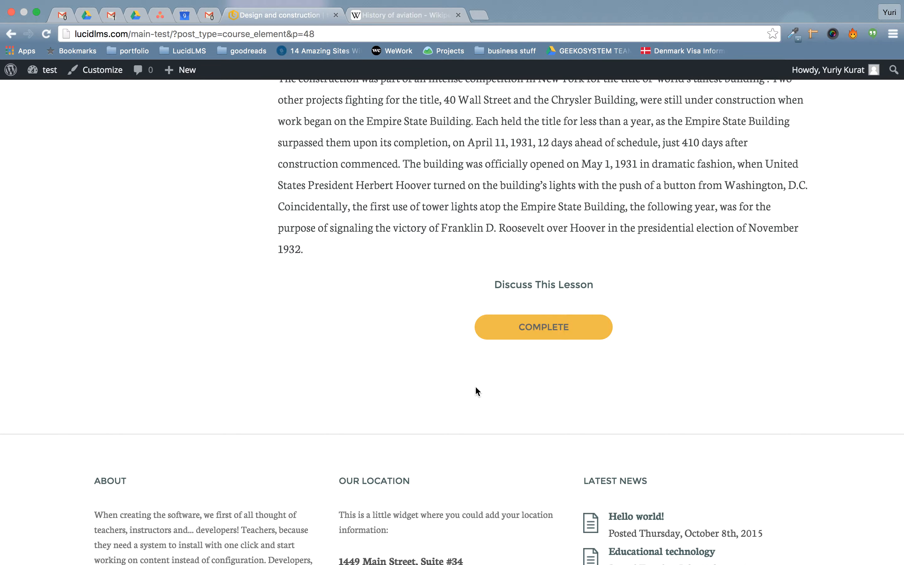
{"action": "scroll", "coordinate": [476, 389], "scroll_direction": "up", "scroll_amount": 4}
{"action": "scroll", "coordinate": [476, 388], "scroll_direction": "down", "scroll_amount": 6}
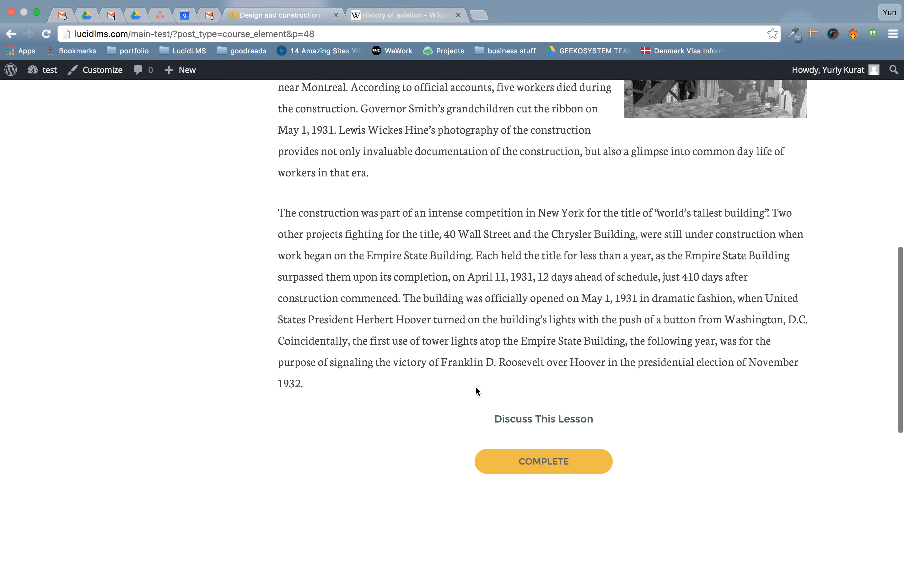
{"action": "scroll", "coordinate": [476, 389], "scroll_direction": "up", "scroll_amount": 7}
{"action": "scroll", "coordinate": [474, 386], "scroll_direction": "up", "scroll_amount": 4}
{"action": "scroll", "coordinate": [474, 386], "scroll_direction": "down", "scroll_amount": 11}
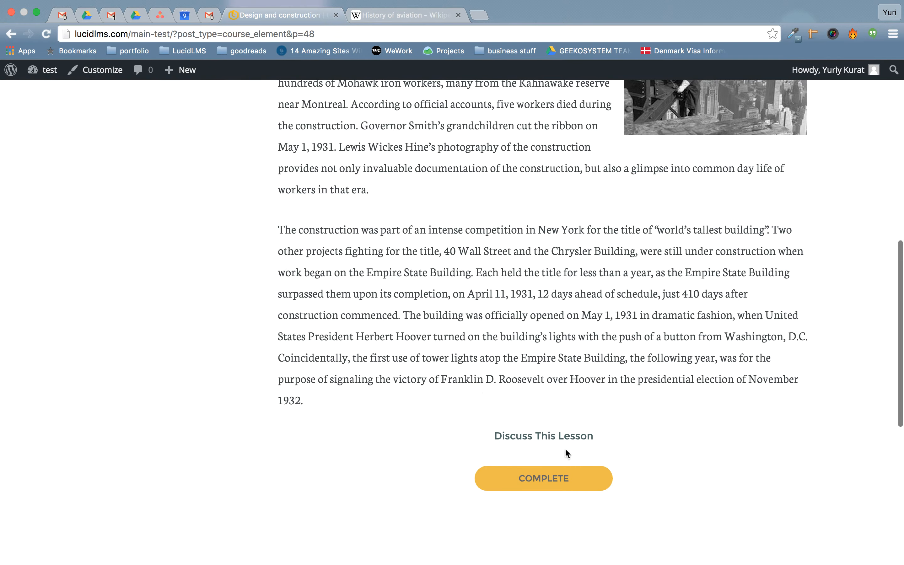
{"action": "left_click", "coordinate": [516, 482]}
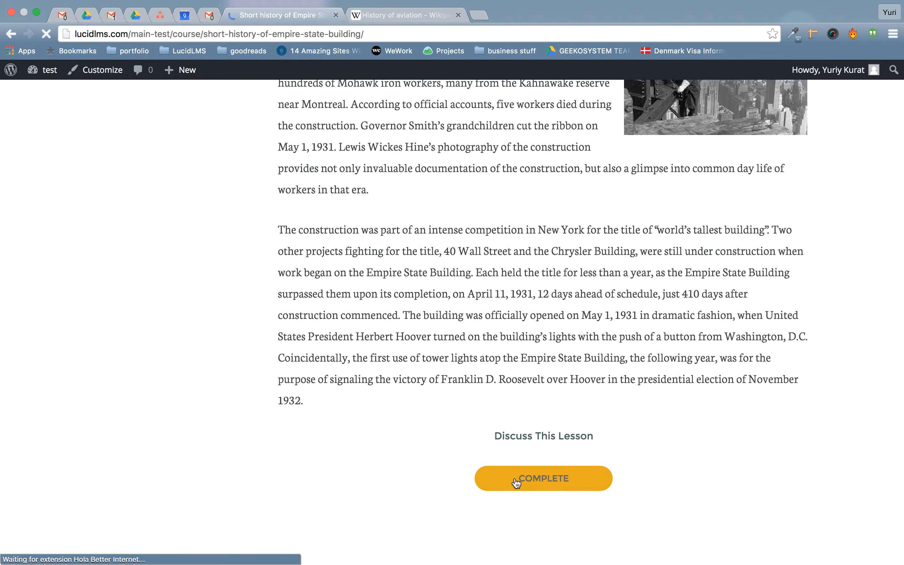
{"action": "scroll", "coordinate": [206, 377], "scroll_direction": "down", "scroll_amount": 4}
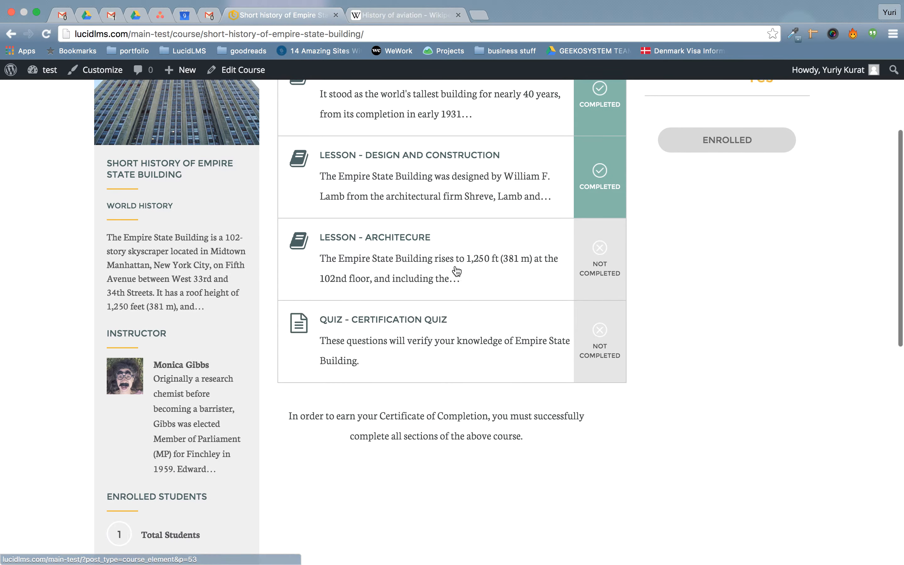
Open the Architecture lesson, scroll to its end, and mark it completed.
{"action": "left_click", "coordinate": [436, 274]}
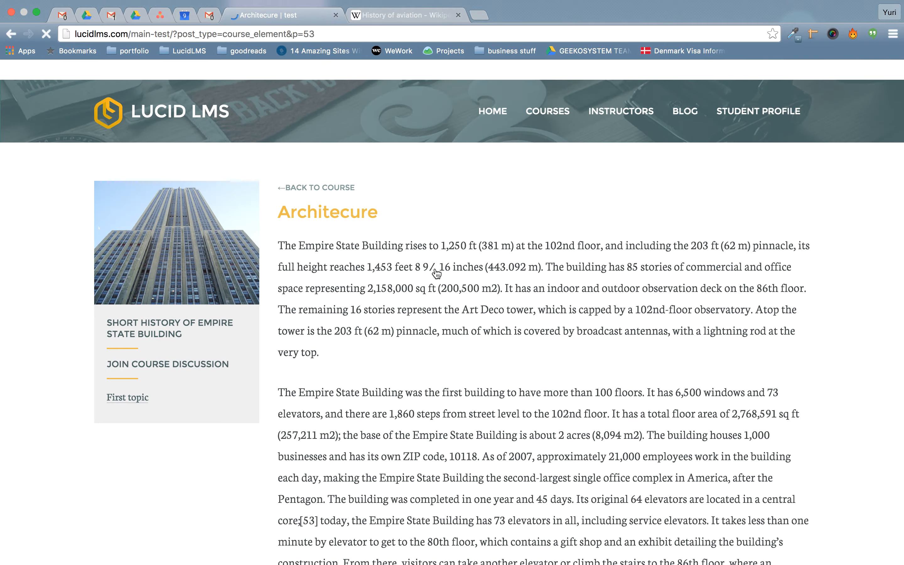
{"action": "scroll", "coordinate": [436, 274], "scroll_direction": "down", "scroll_amount": 20}
{"action": "scroll", "coordinate": [436, 275], "scroll_direction": "down", "scroll_amount": 15}
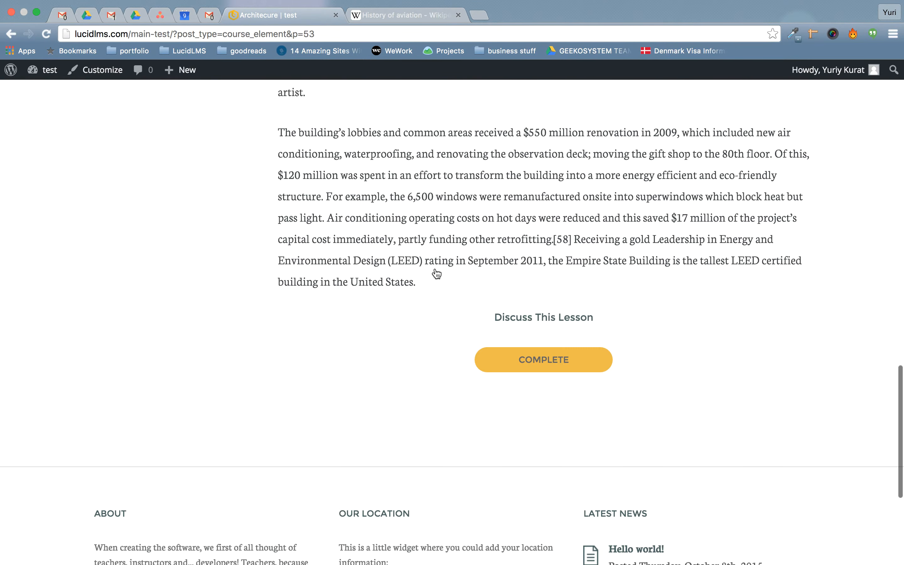
{"action": "left_click", "coordinate": [539, 262]}
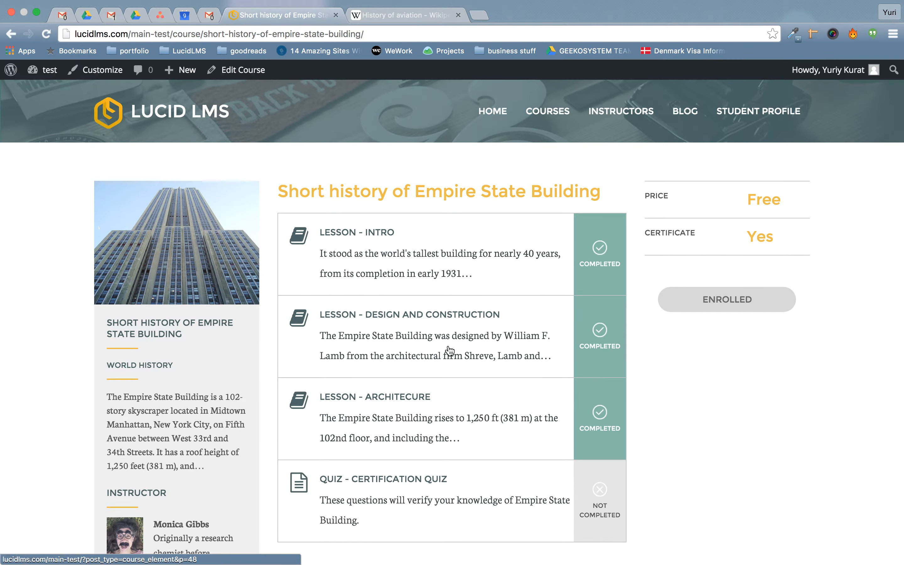
{"action": "scroll", "coordinate": [450, 352], "scroll_direction": "down", "scroll_amount": 5}
Start the Certification quiz and answer 1,250 feet and January 22, 1930 for questions 1–2.
{"action": "left_click", "coordinate": [503, 322]}
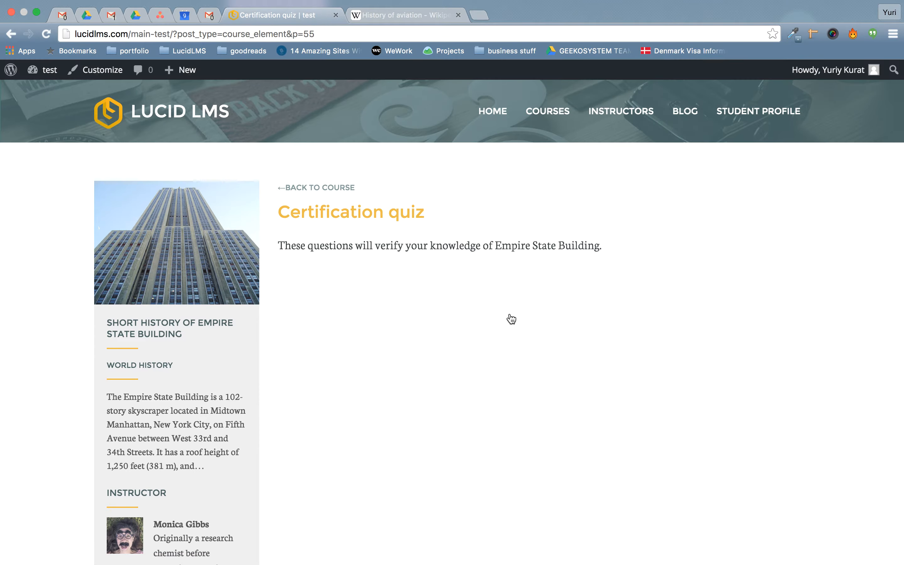
{"action": "left_click", "coordinate": [545, 334]}
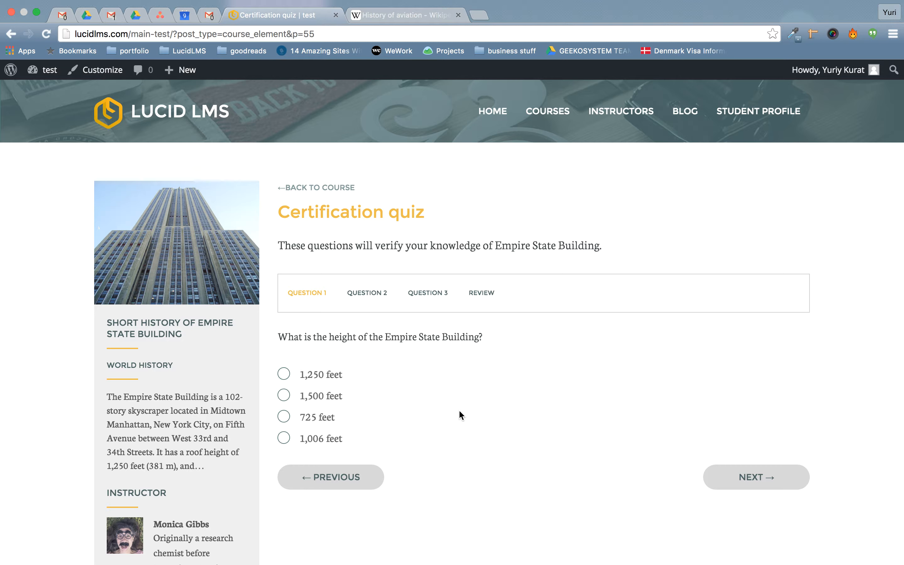
{"action": "left_click", "coordinate": [310, 373]}
{"action": "left_click", "coordinate": [755, 478]}
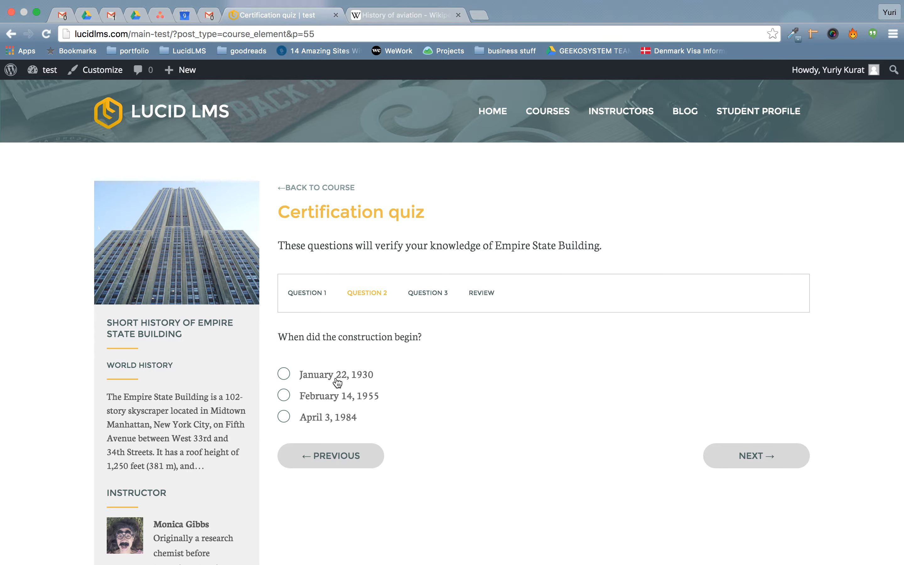
{"action": "left_click", "coordinate": [335, 379]}
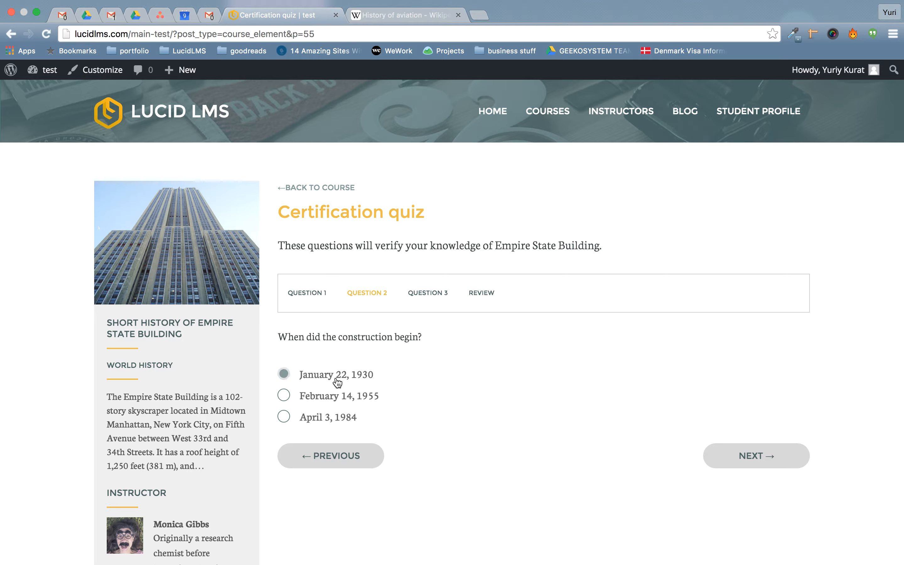
{"action": "left_click", "coordinate": [754, 464]}
Answer question 3 with 'This is a landmark for NYC' and move on to review.
{"action": "left_click", "coordinate": [722, 459]}
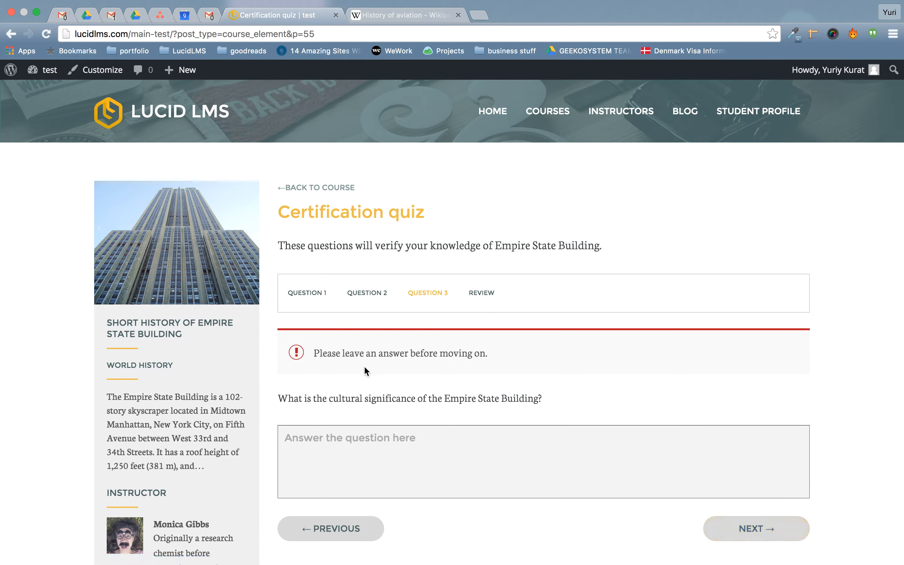
{"action": "left_click_drag", "start_coordinate": [299, 398], "coordinate": [418, 410]}
{"action": "left_click", "coordinate": [418, 410]}
{"action": "type", "text": "This is "}
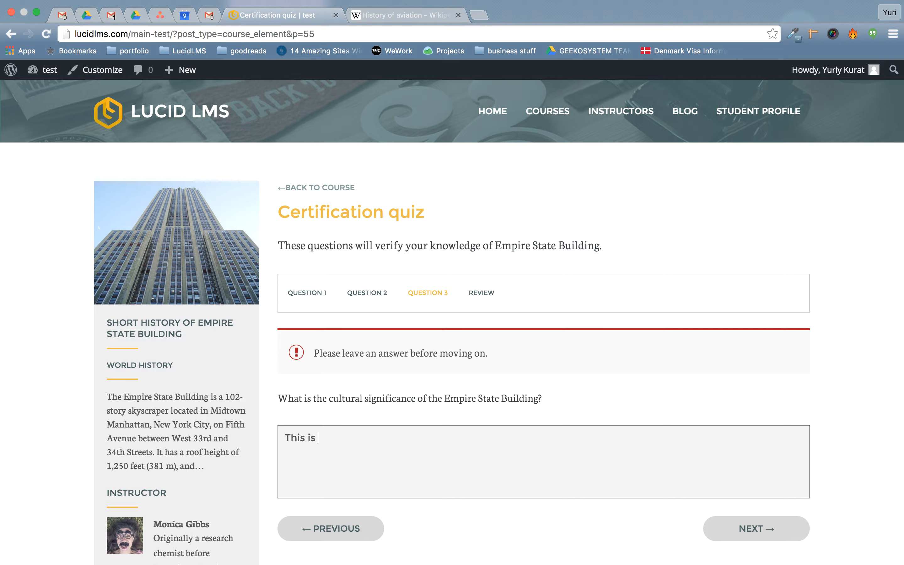
{"action": "type", "text": "a landmakr for"}
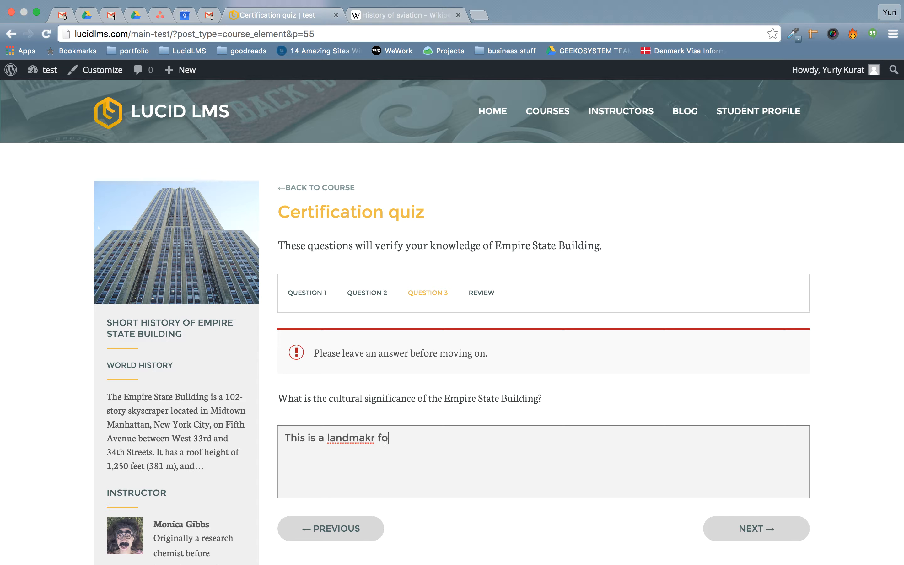
{"action": "key", "text": "BackSpace"}
{"action": "key", "text": "BackSpace"}
{"action": "key", "text": "BackSpace"}
{"action": "key", "text": "BackSpace"}
{"action": "key", "text": "BackSpace"}
{"action": "key", "text": "BackSpace"}
{"action": "type", "text": "rk for NYC"}
{"action": "left_click", "coordinate": [752, 530]}
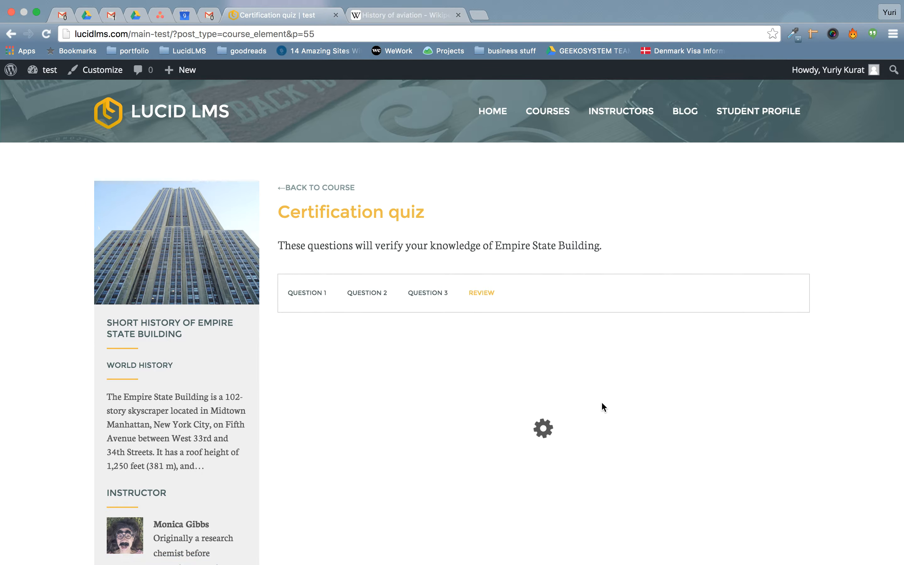
Complete the quiz, check the passed-quiz message, and open the completion certificate.
{"action": "scroll", "coordinate": [601, 402], "scroll_direction": "down", "scroll_amount": 3}
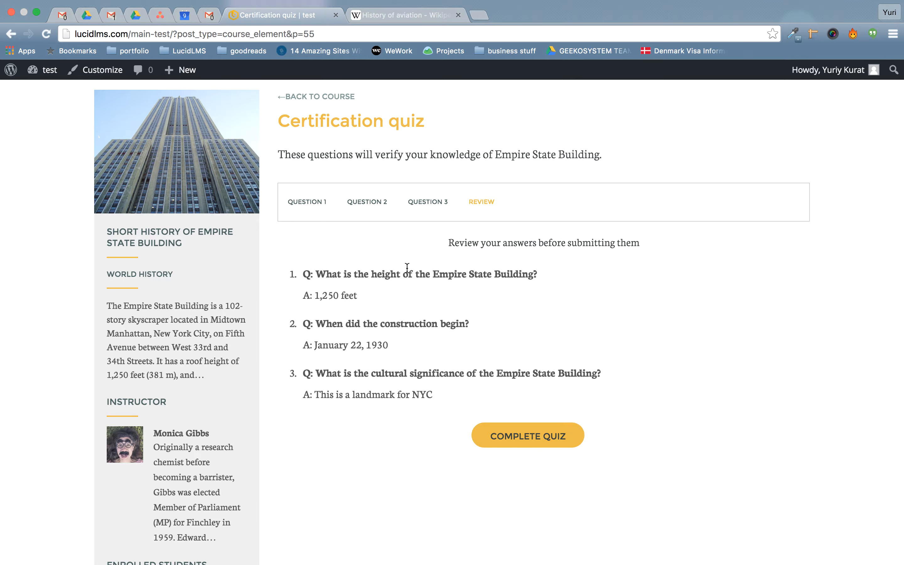
{"action": "left_click", "coordinate": [513, 437]}
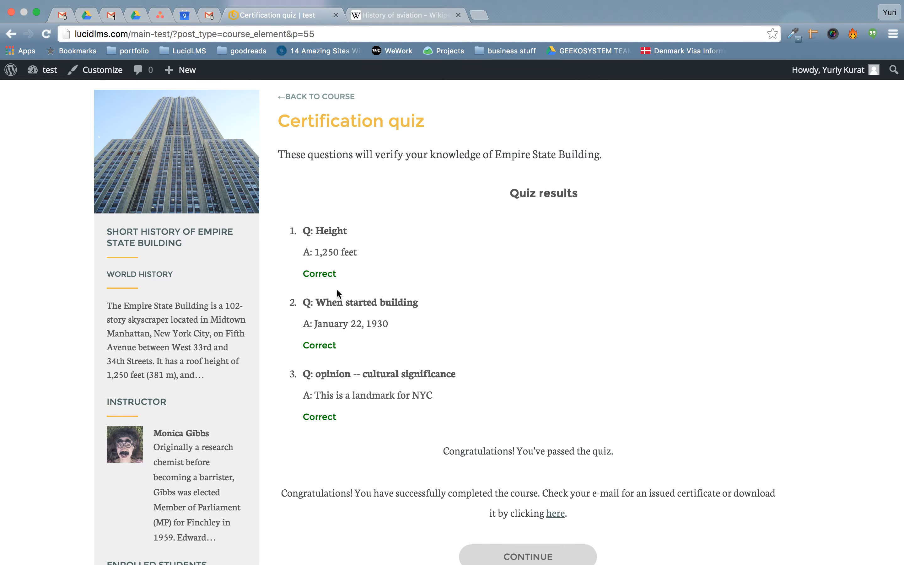
{"action": "scroll", "coordinate": [397, 361], "scroll_direction": "down", "scroll_amount": 5}
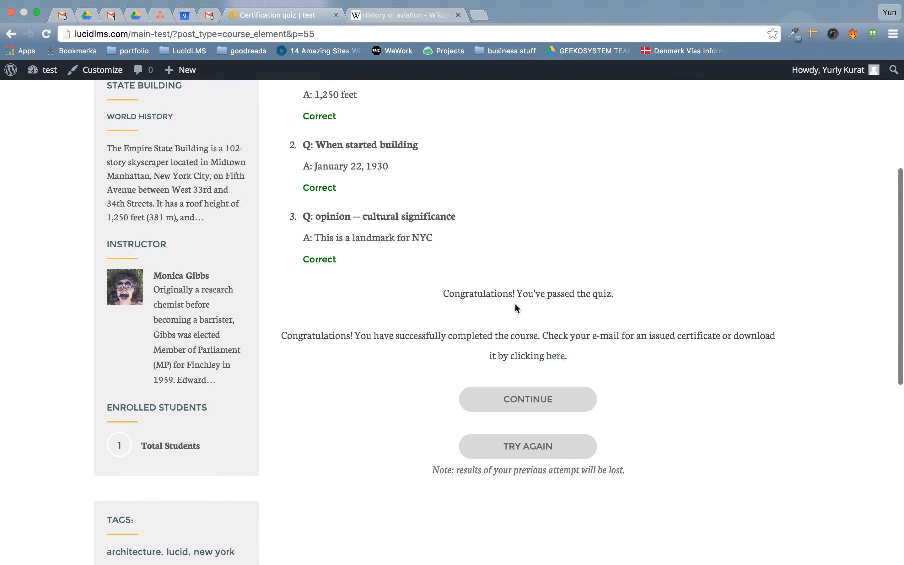
{"action": "left_click_drag", "start_coordinate": [443, 295], "coordinate": [613, 299]}
{"action": "left_click", "coordinate": [613, 299]}
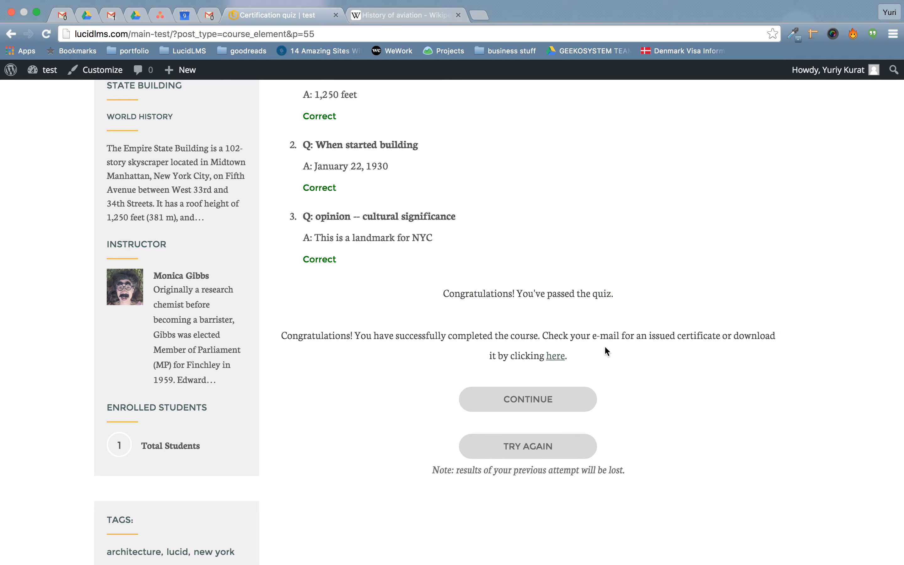
{"action": "left_click", "coordinate": [557, 357]}
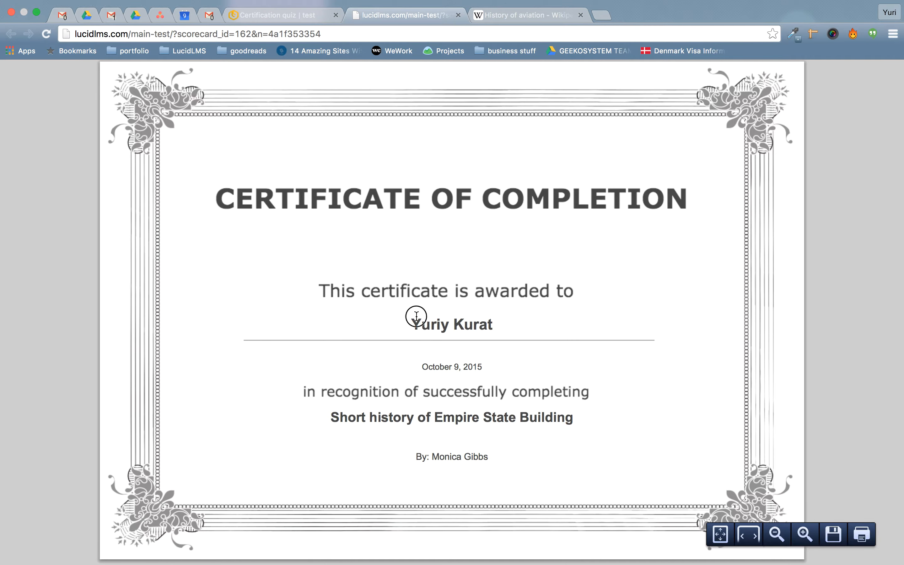
Inspect the recipient name, course title and instructor name on the certificate.
{"action": "left_click_drag", "start_coordinate": [414, 317], "coordinate": [486, 331]}
{"action": "left_click", "coordinate": [486, 331]}
{"action": "left_click_drag", "start_coordinate": [348, 413], "coordinate": [495, 418]}
{"action": "left_click", "coordinate": [488, 423]}
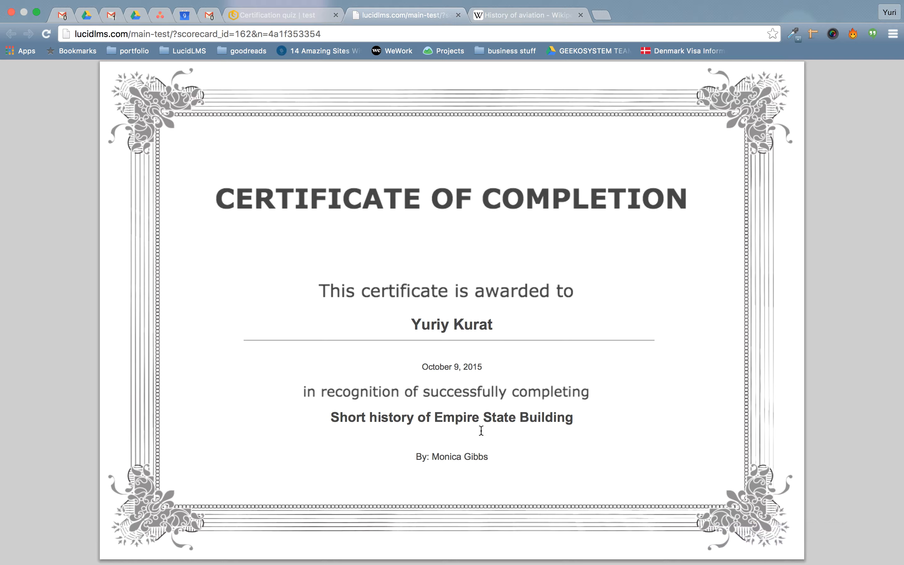
{"action": "left_click_drag", "start_coordinate": [436, 460], "coordinate": [485, 462]}
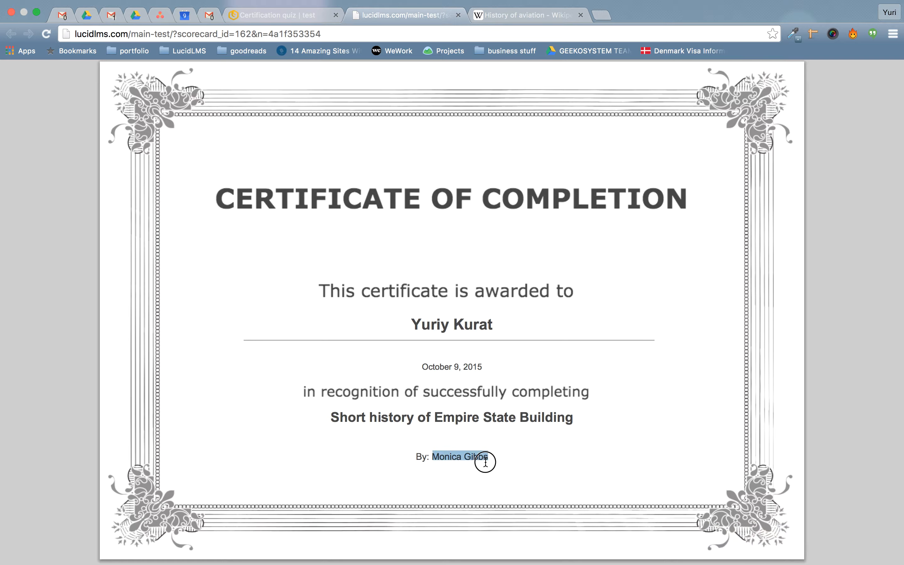
{"action": "left_click", "coordinate": [484, 460]}
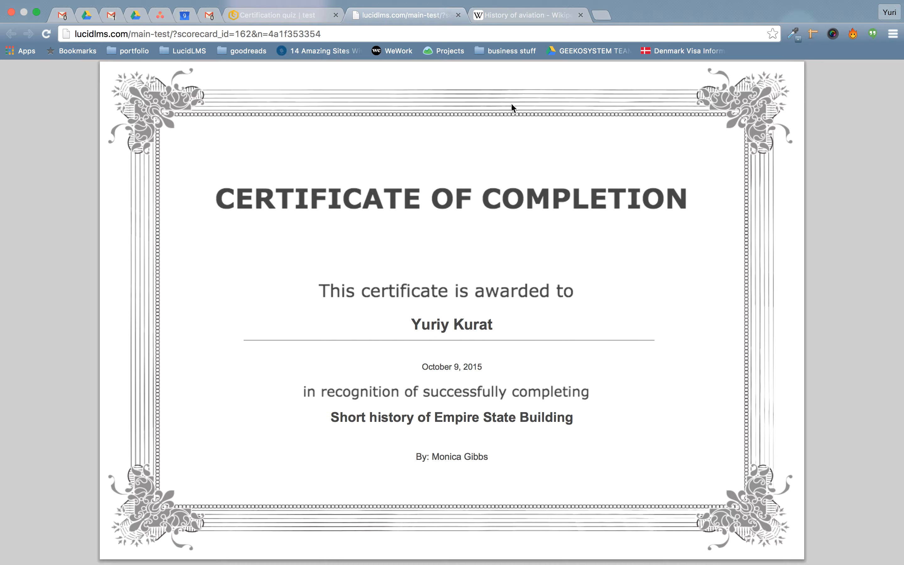
Close the certificate tab, go to the home page, and launch the theme Customizer.
{"action": "left_click", "coordinate": [458, 15]}
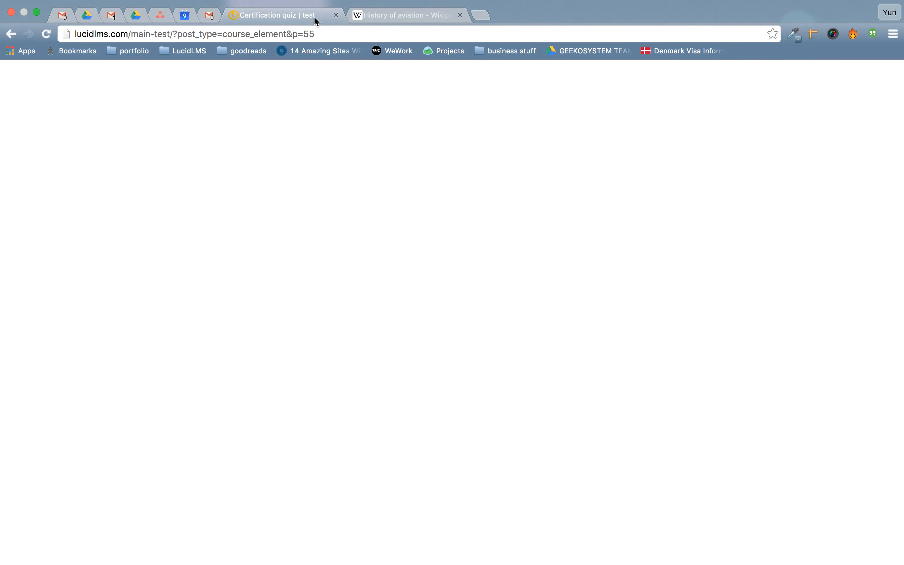
{"action": "scroll", "coordinate": [386, 404], "scroll_direction": "up", "scroll_amount": 7}
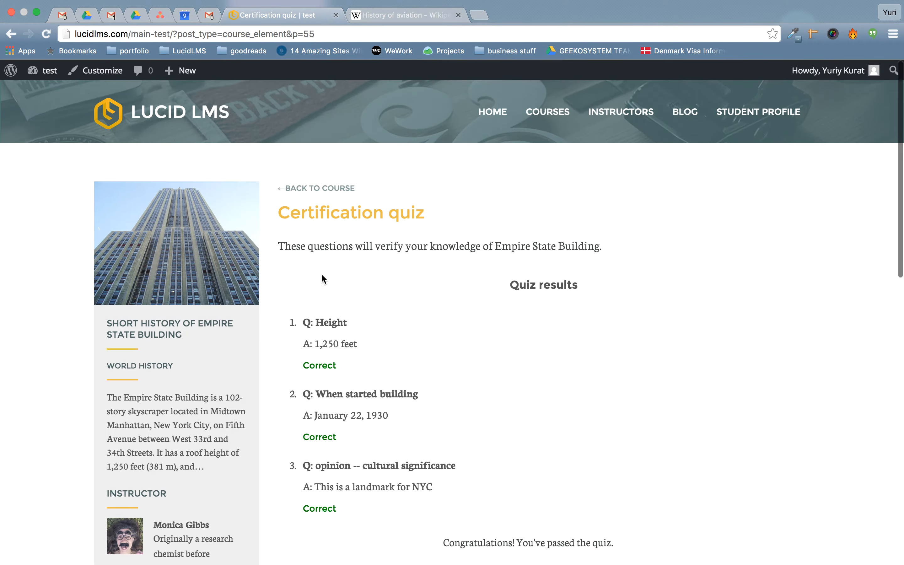
{"action": "left_click", "coordinate": [152, 119]}
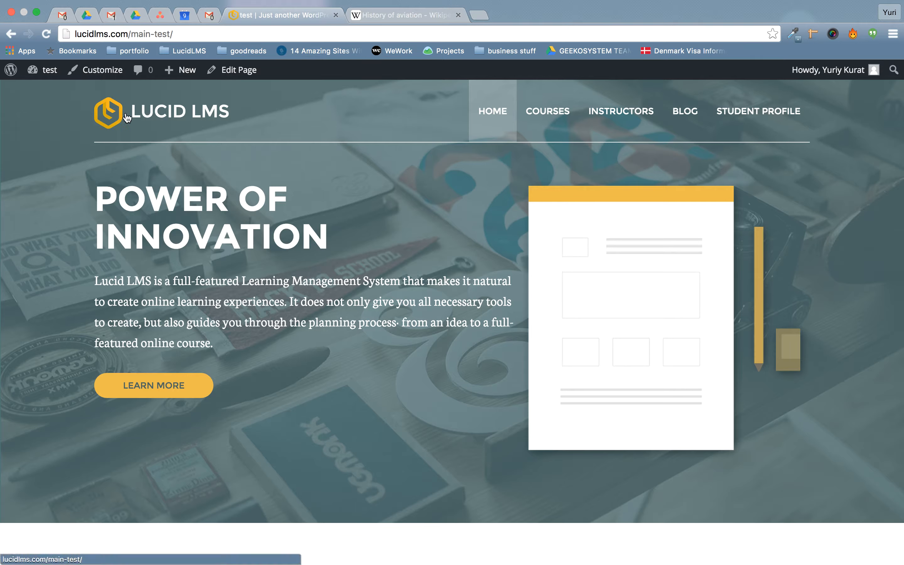
{"action": "left_click", "coordinate": [96, 77]}
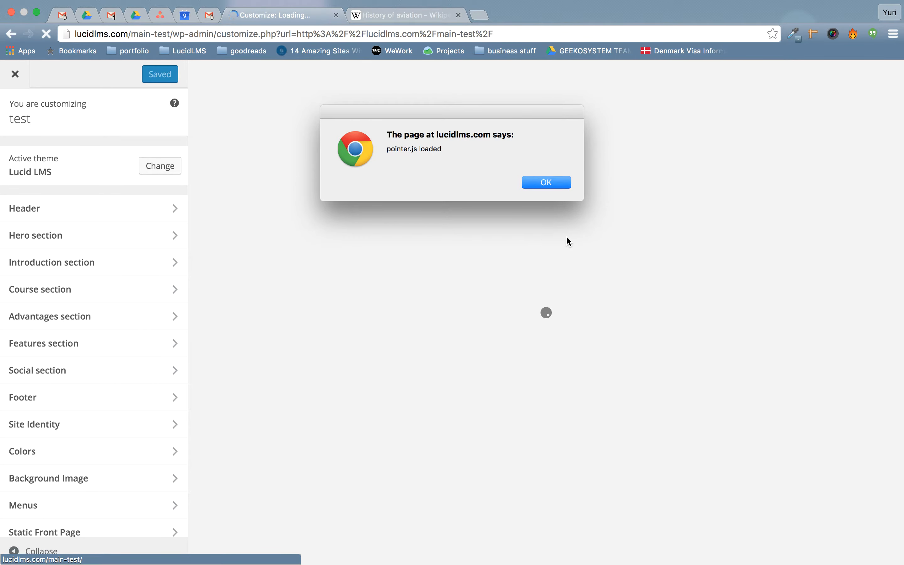
Dismiss the alert and review the Hero settings: Display both, 'Power of innovation', 'Learn more', '#'.
{"action": "left_click", "coordinate": [540, 182]}
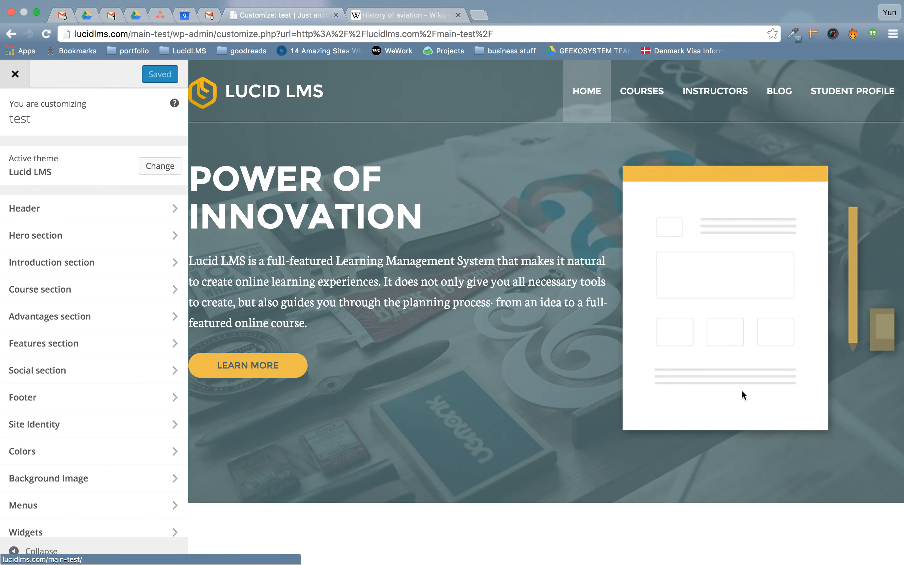
{"action": "left_click", "coordinate": [58, 245]}
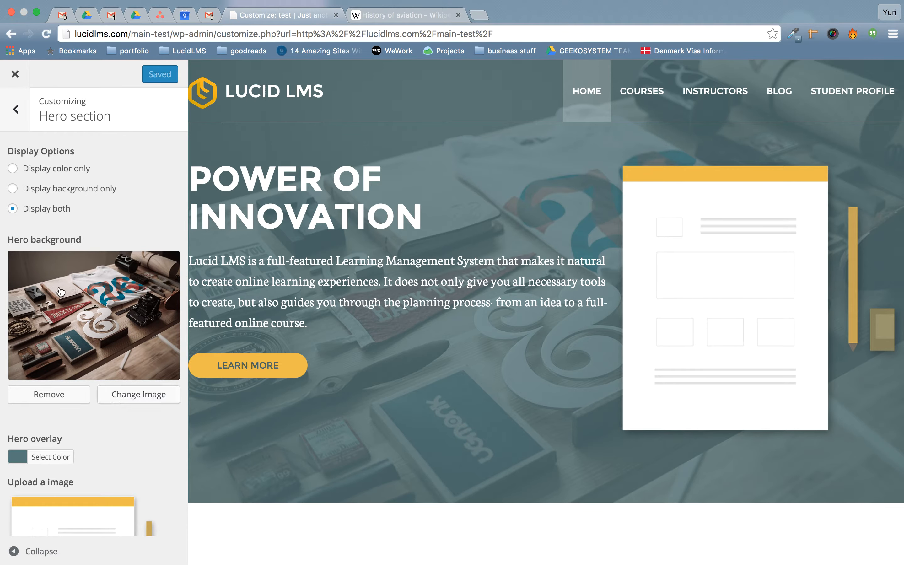
{"action": "scroll", "coordinate": [69, 322], "scroll_direction": "down", "scroll_amount": 6}
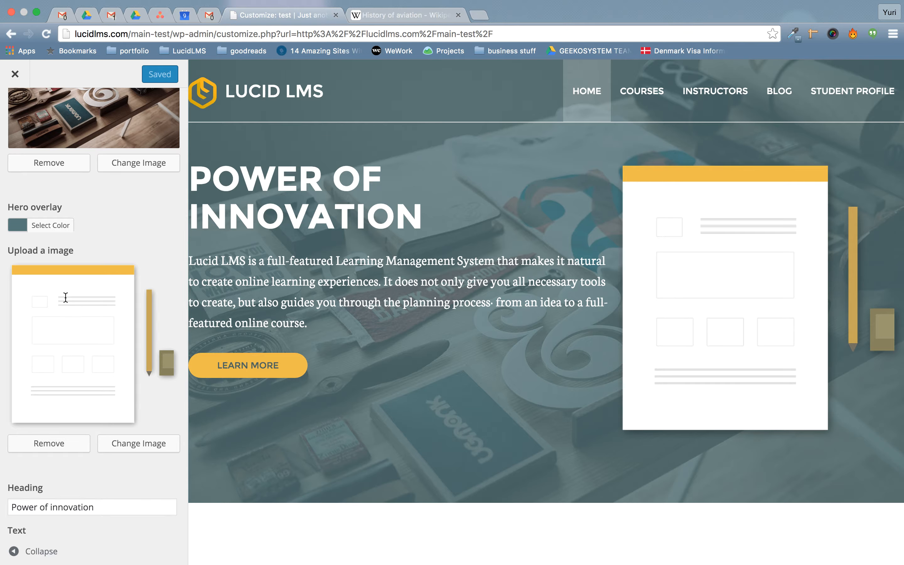
{"action": "scroll", "coordinate": [113, 406], "scroll_direction": "down", "scroll_amount": 5}
{"action": "scroll", "coordinate": [119, 422], "scroll_direction": "up", "scroll_amount": 10}
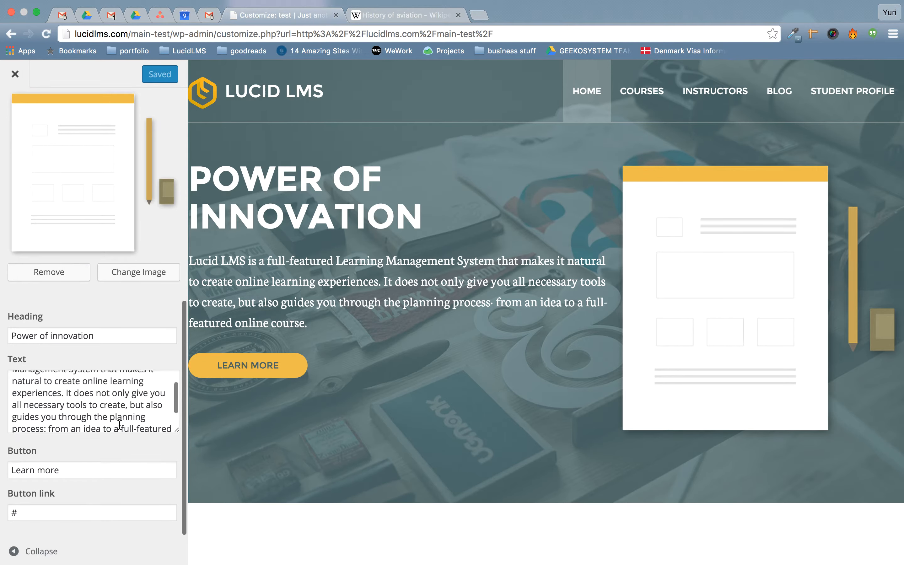
Return from the Hero section to the main list of customizer sections.
{"action": "left_click", "coordinate": [21, 126]}
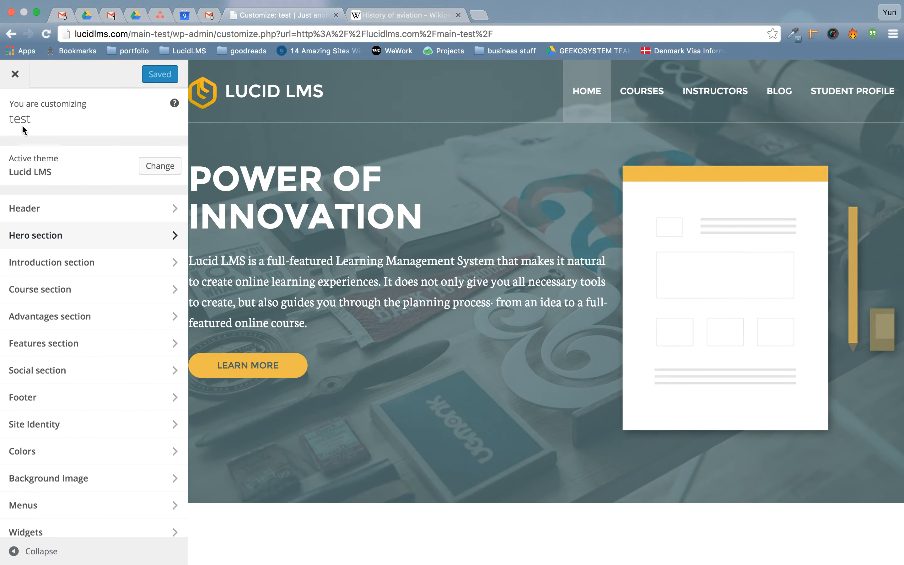
{"action": "scroll", "coordinate": [488, 342], "scroll_direction": "down", "scroll_amount": 15}
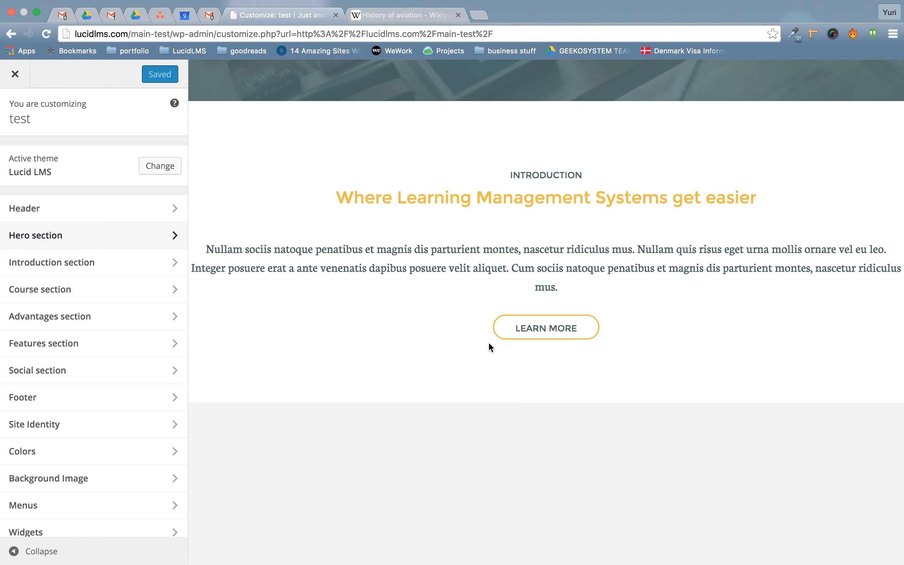
{"action": "scroll", "coordinate": [488, 342], "scroll_direction": "up", "scroll_amount": 15}
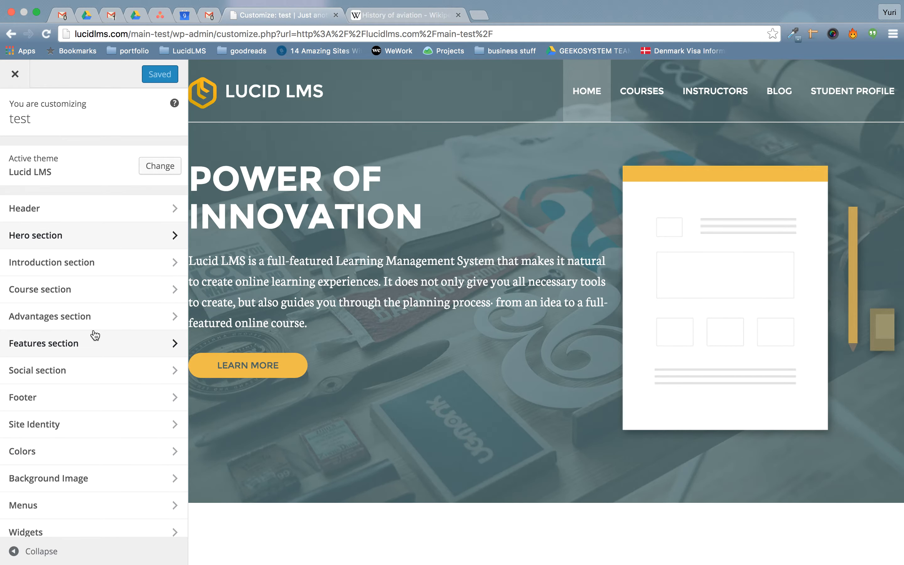
{"action": "scroll", "coordinate": [75, 378], "scroll_direction": "down", "scroll_amount": 1}
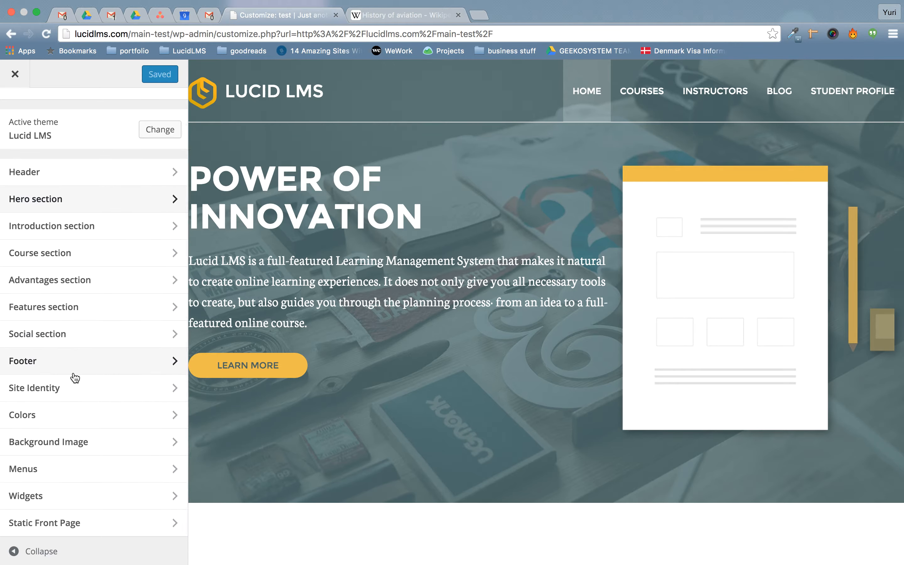
View the main-menu under Menus, then go back and bring up the Widgets panel.
{"action": "left_click", "coordinate": [42, 474]}
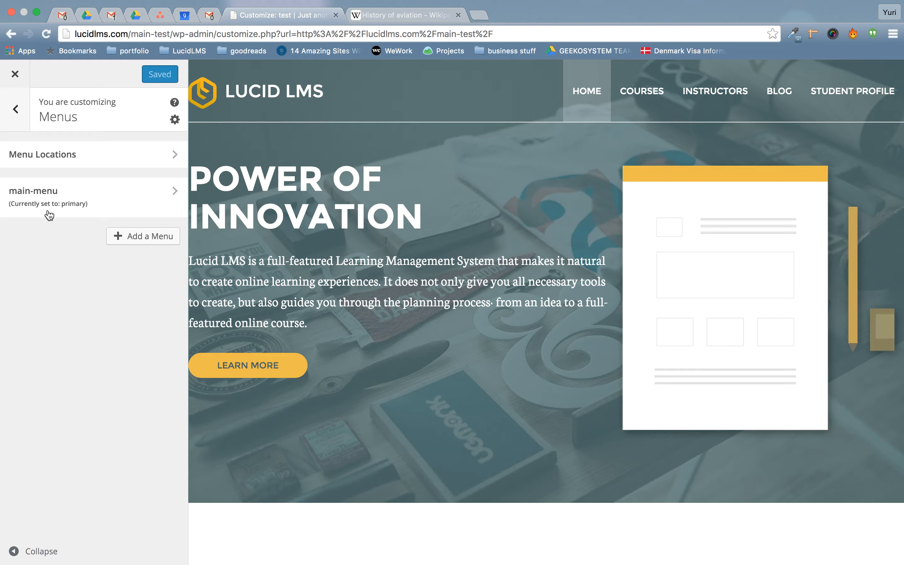
{"action": "left_click", "coordinate": [49, 215]}
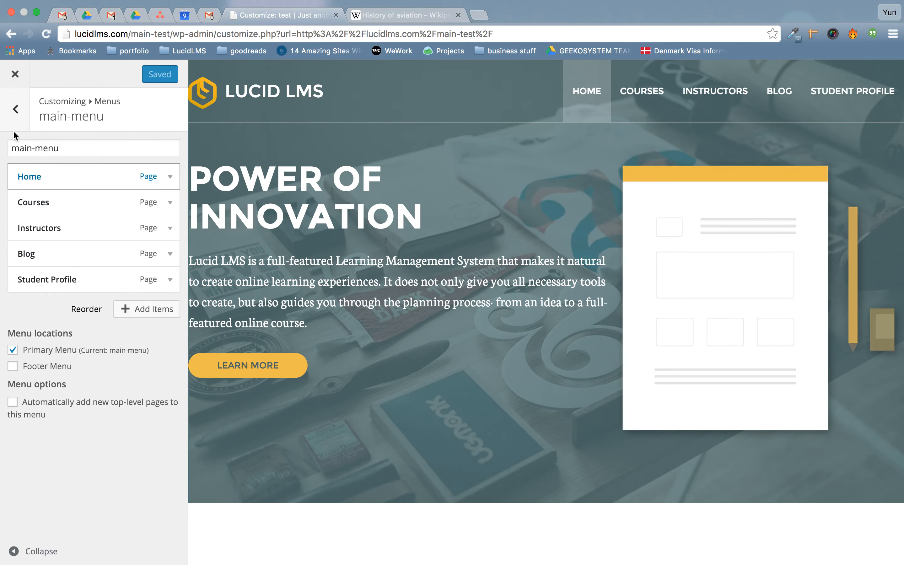
{"action": "left_click", "coordinate": [15, 112]}
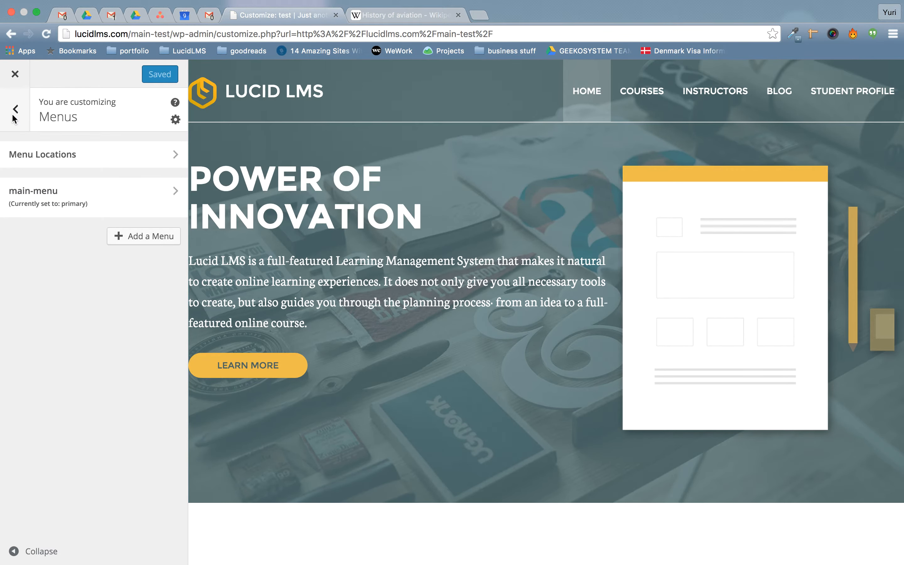
{"action": "left_click", "coordinate": [13, 119]}
{"action": "left_click", "coordinate": [33, 533]}
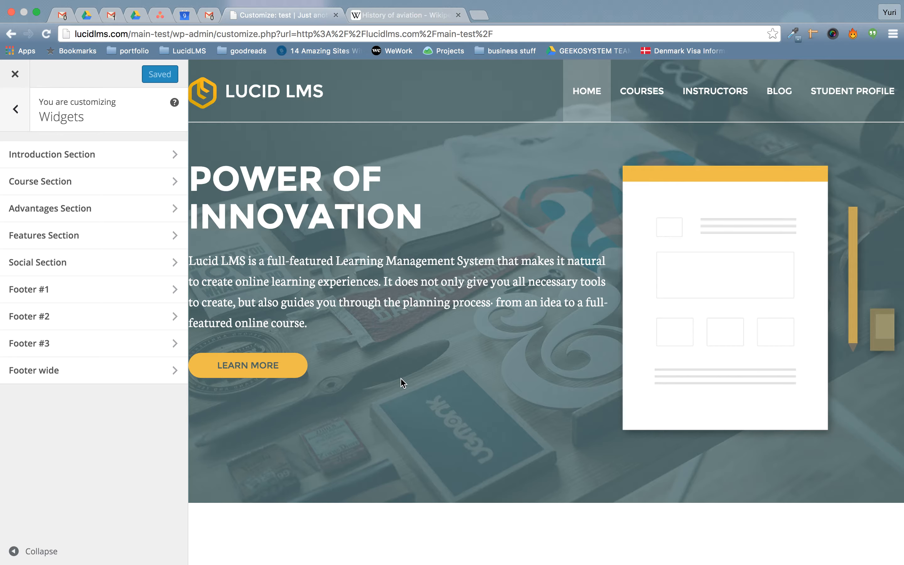
{"action": "scroll", "coordinate": [402, 382], "scroll_direction": "down", "scroll_amount": 20}
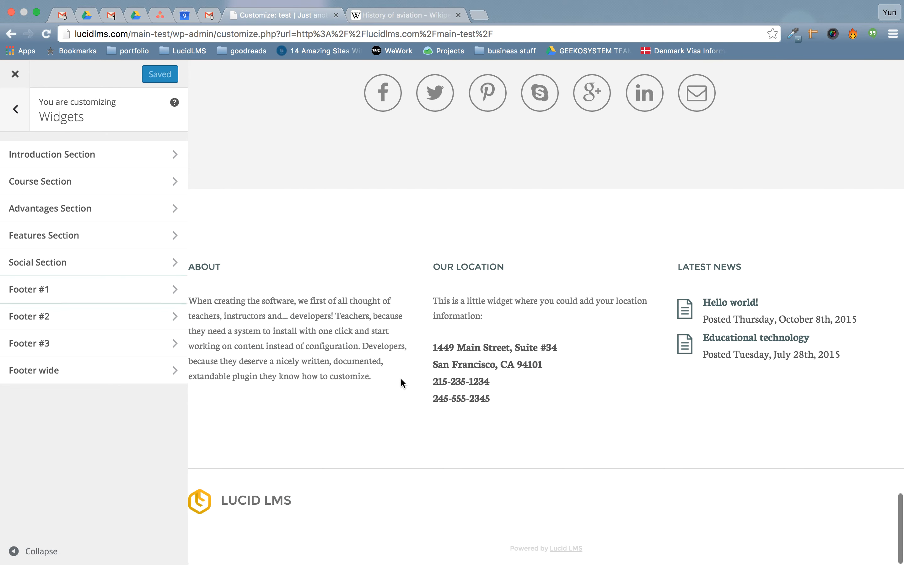
{"action": "left_click", "coordinate": [47, 287]}
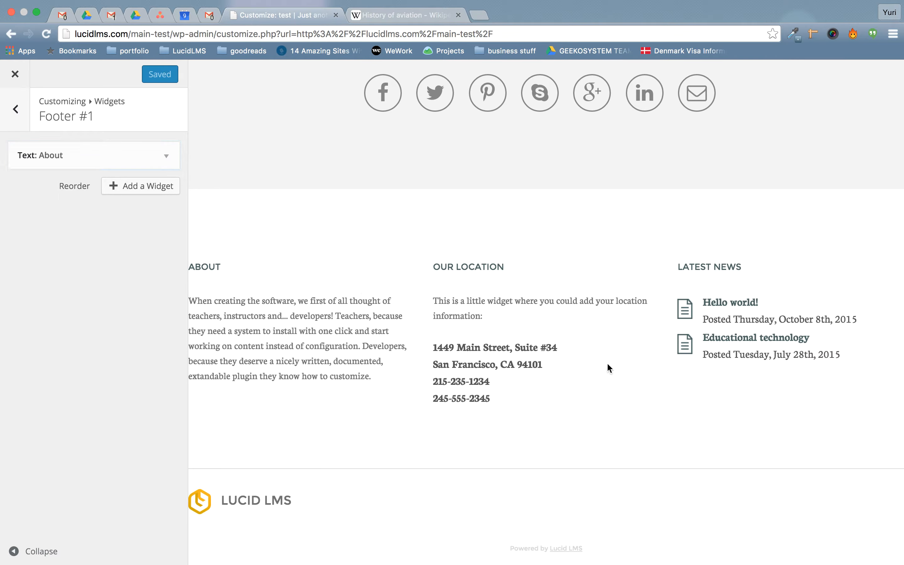
{"action": "left_click", "coordinate": [140, 186]}
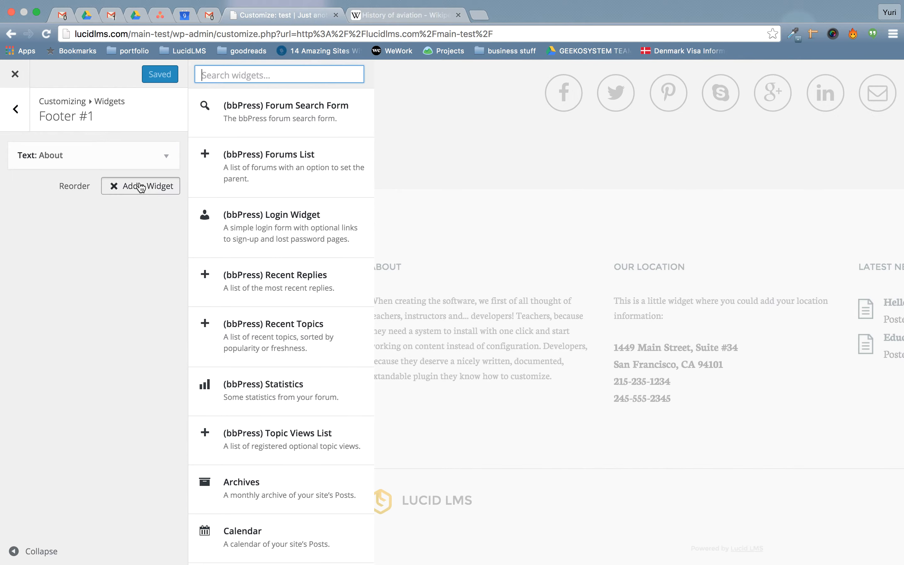
{"action": "scroll", "coordinate": [239, 469], "scroll_direction": "down", "scroll_amount": 10}
{"action": "scroll", "coordinate": [238, 471], "scroll_direction": "down", "scroll_amount": 2}
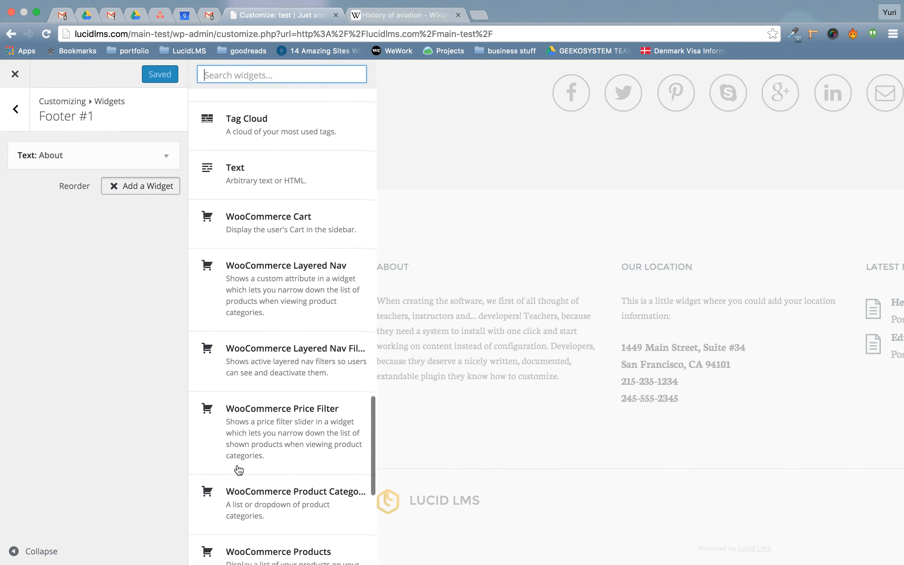
{"action": "scroll", "coordinate": [238, 524], "scroll_direction": "up", "scroll_amount": 15}
{"action": "left_click", "coordinate": [130, 187]}
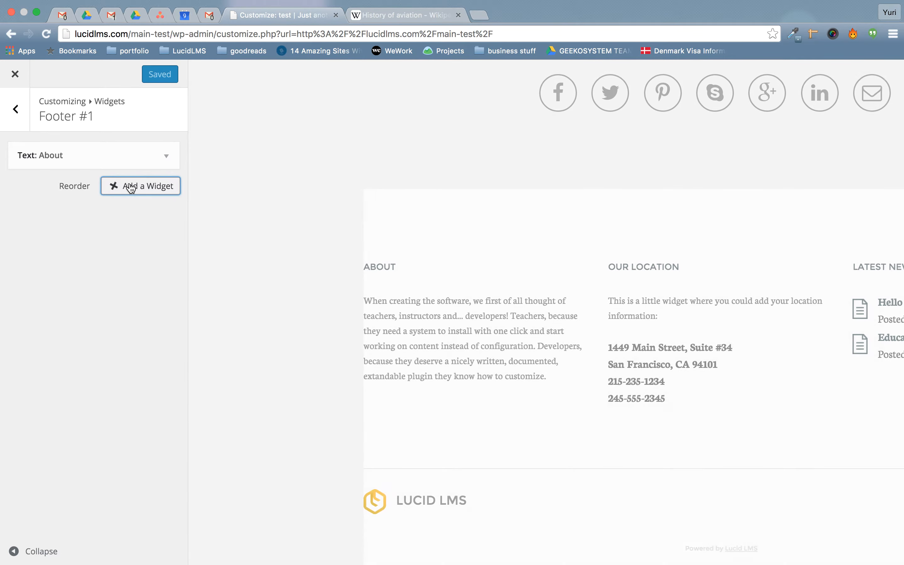
{"action": "left_click", "coordinate": [21, 107]}
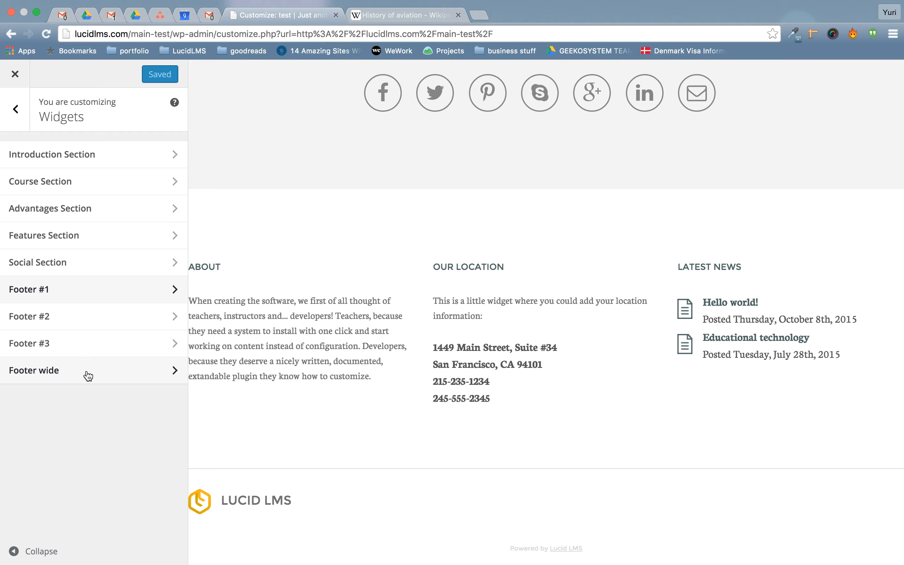
{"action": "left_click", "coordinate": [22, 128]}
Scroll the preview to the 'Why Lucid?' Advantages section.
{"action": "scroll", "coordinate": [501, 313], "scroll_direction": "up", "scroll_amount": 10}
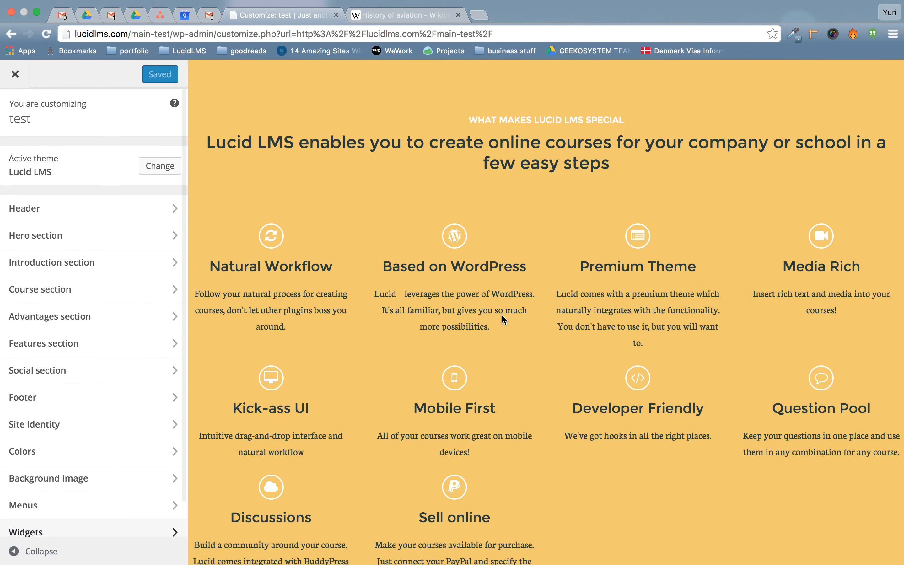
{"action": "scroll", "coordinate": [501, 315], "scroll_direction": "down", "scroll_amount": 10}
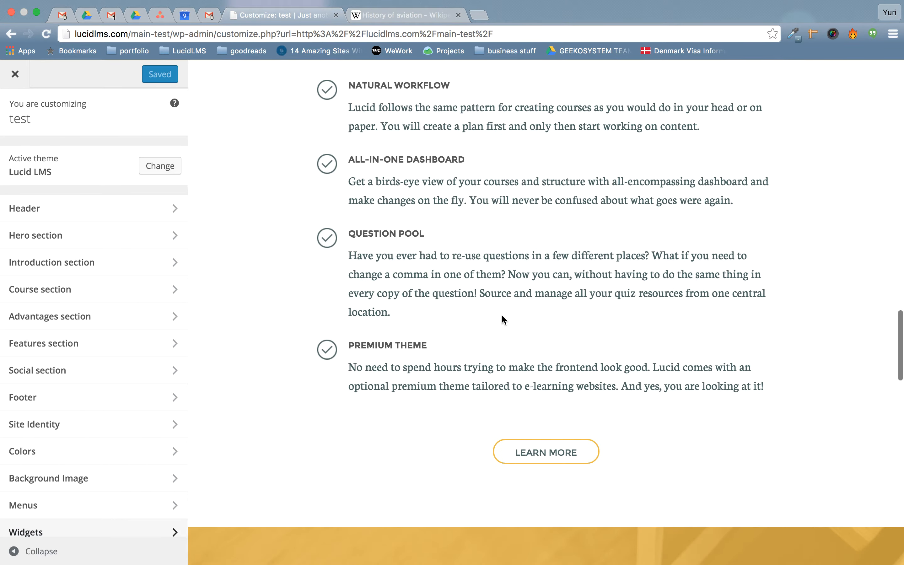
{"action": "scroll", "coordinate": [503, 317], "scroll_direction": "up", "scroll_amount": 5}
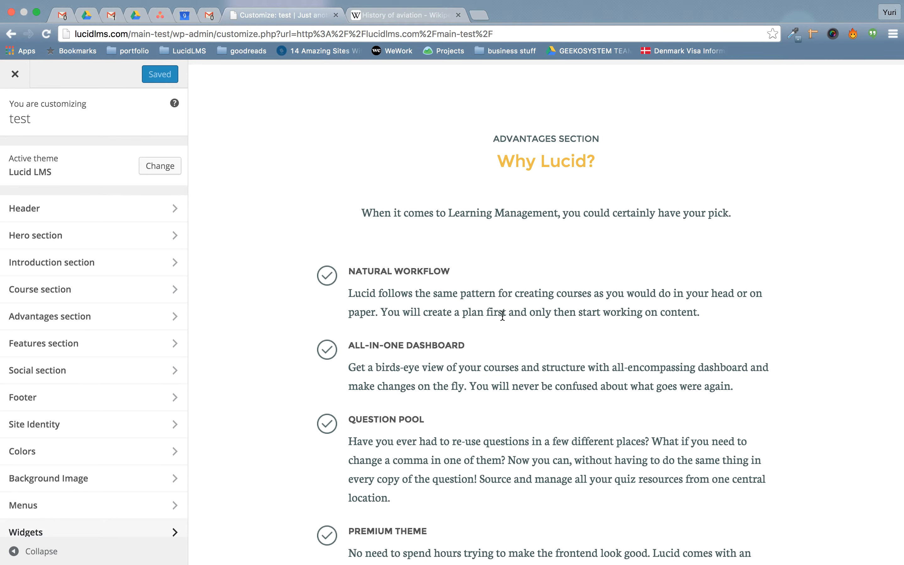
{"action": "scroll", "coordinate": [502, 313], "scroll_direction": "down", "scroll_amount": 1}
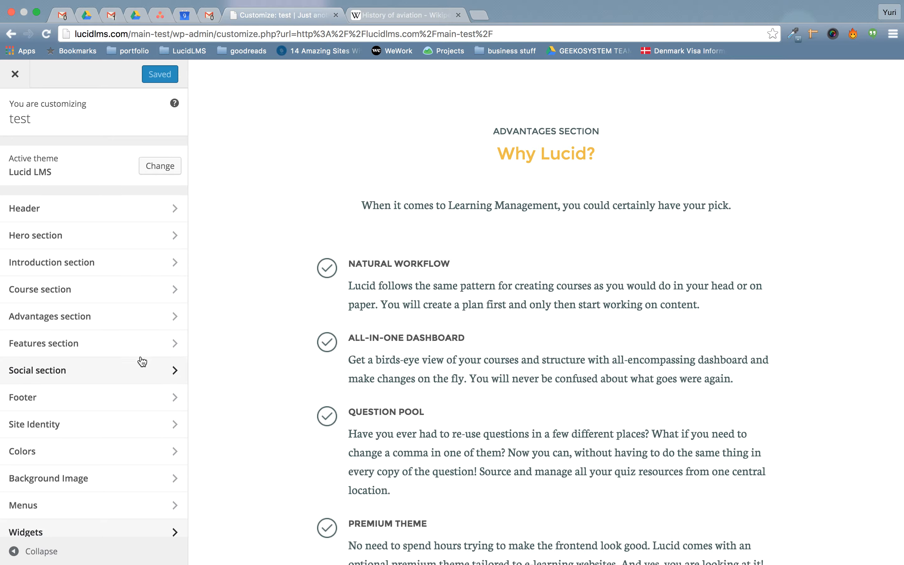
Tick Hide section for Advantages, then leave the customizer without saving that change.
{"action": "left_click", "coordinate": [84, 318]}
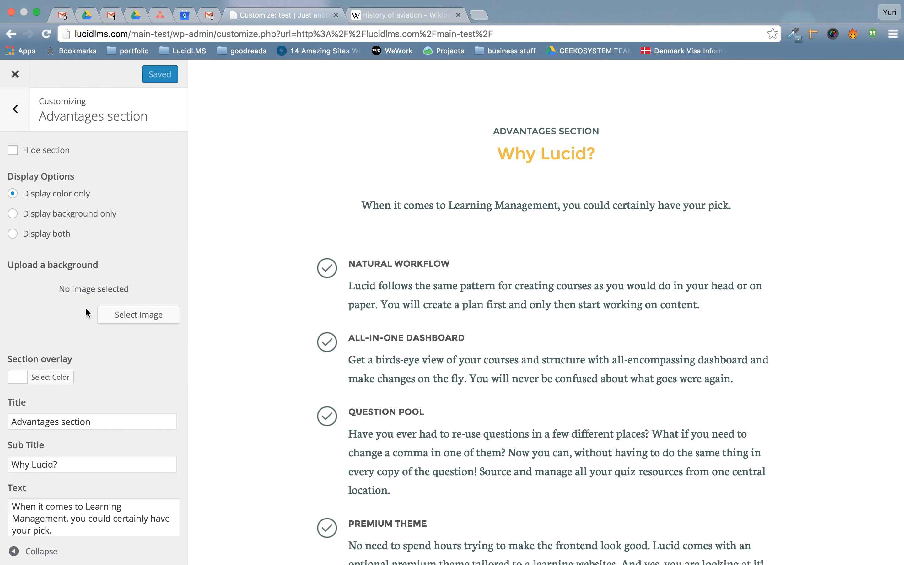
{"action": "left_click", "coordinate": [44, 155]}
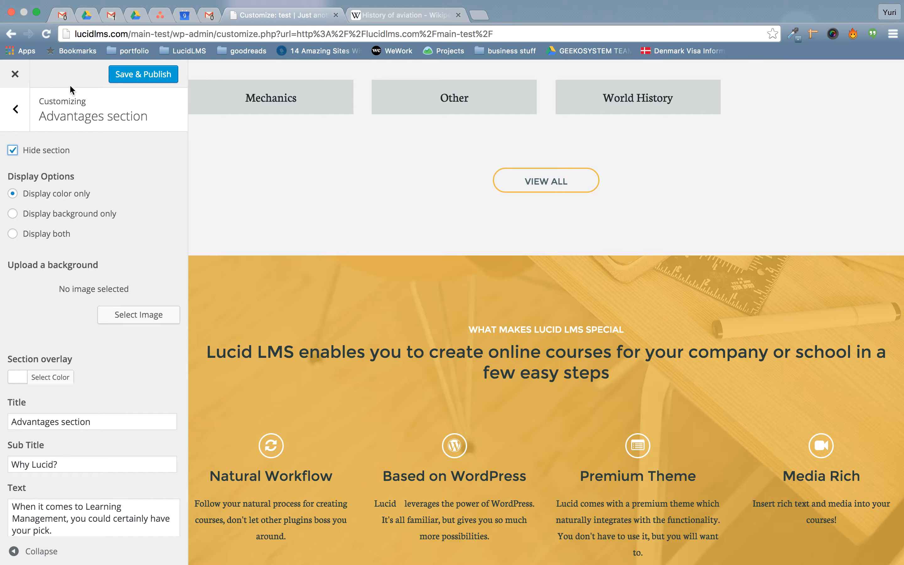
{"action": "left_click", "coordinate": [15, 77]}
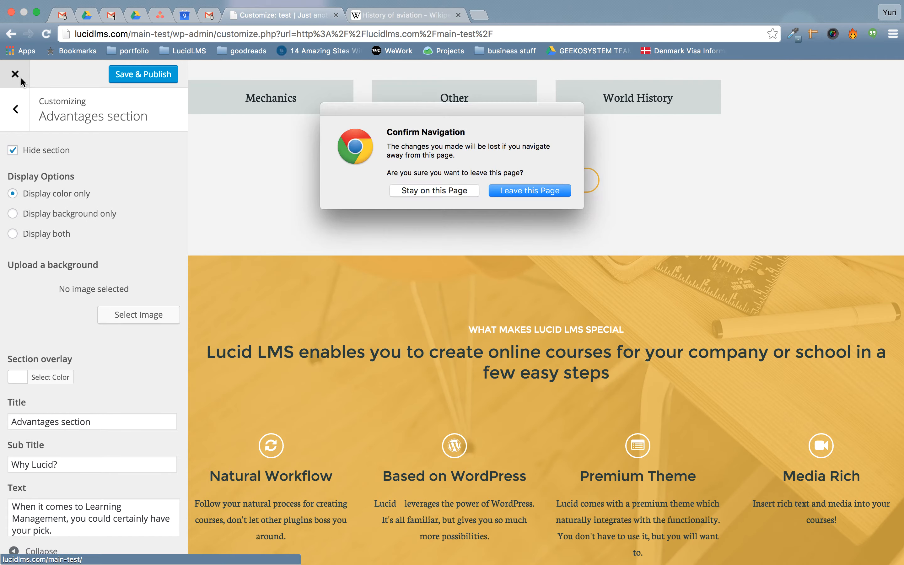
{"action": "left_click", "coordinate": [556, 192]}
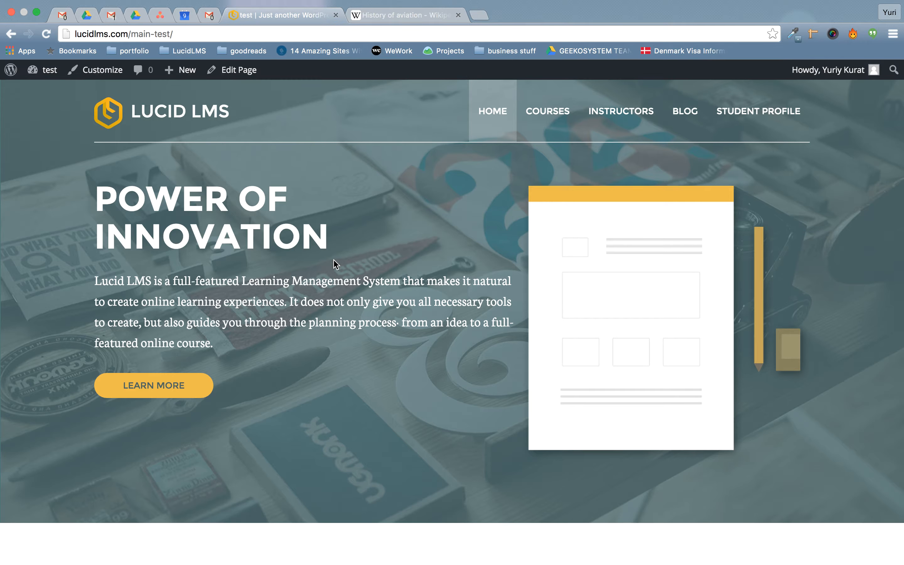
Go to the site admin and show the LucidLMS course dashboard.
{"action": "left_click", "coordinate": [50, 70]}
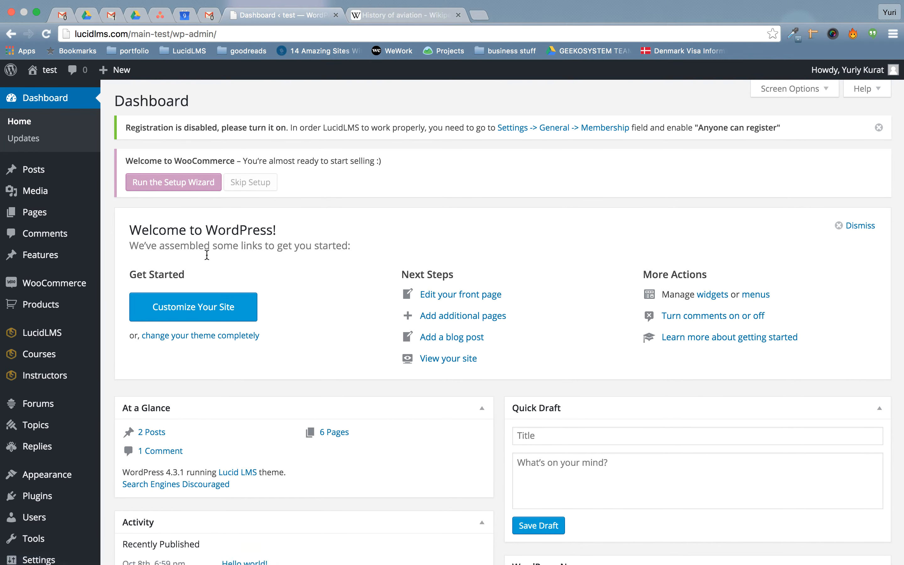
{"action": "mouse_move", "coordinate": [41, 329]}
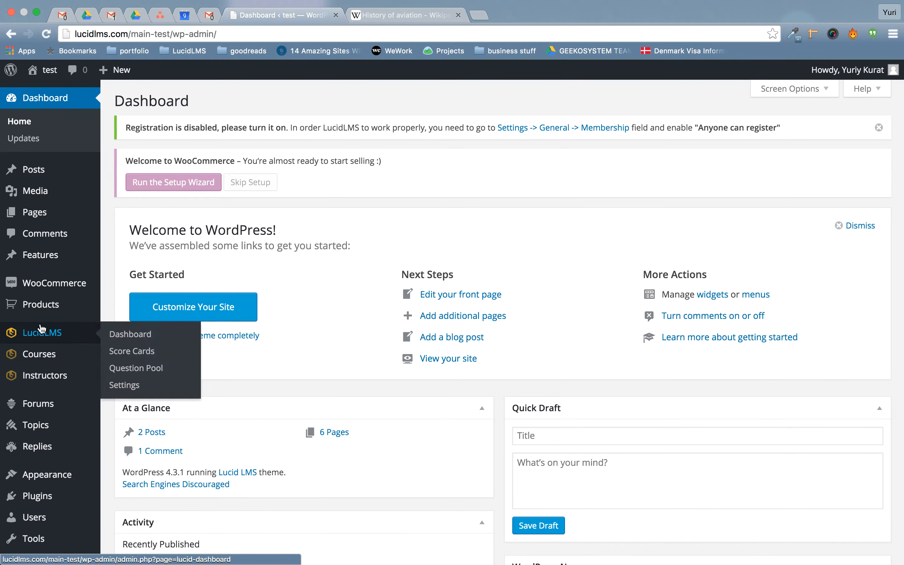
{"action": "left_click", "coordinate": [126, 336]}
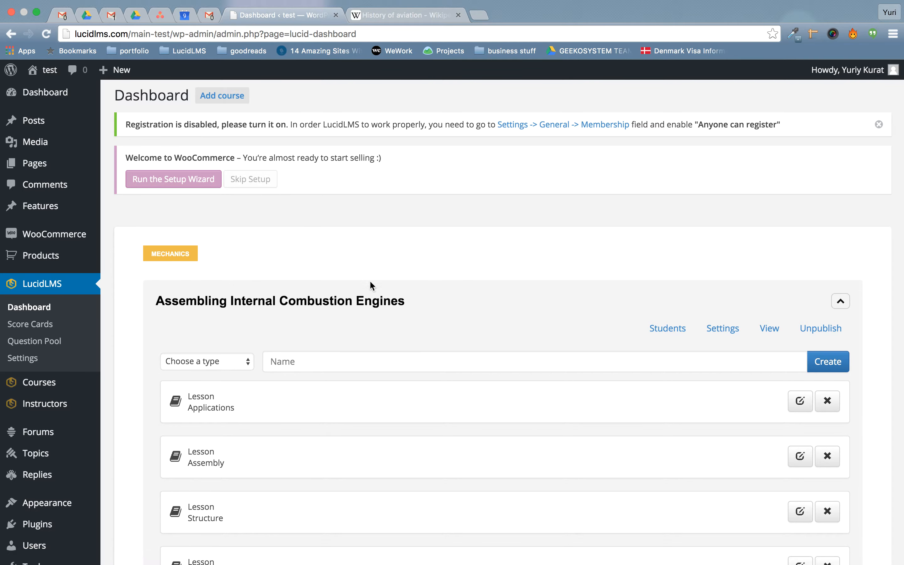
Expand the engines course and move the Structure lesson above Assembly.
{"action": "scroll", "coordinate": [370, 280], "scroll_direction": "down", "scroll_amount": 12}
{"action": "scroll", "coordinate": [370, 282], "scroll_direction": "up", "scroll_amount": 4}
{"action": "scroll", "coordinate": [371, 283], "scroll_direction": "up", "scroll_amount": 5}
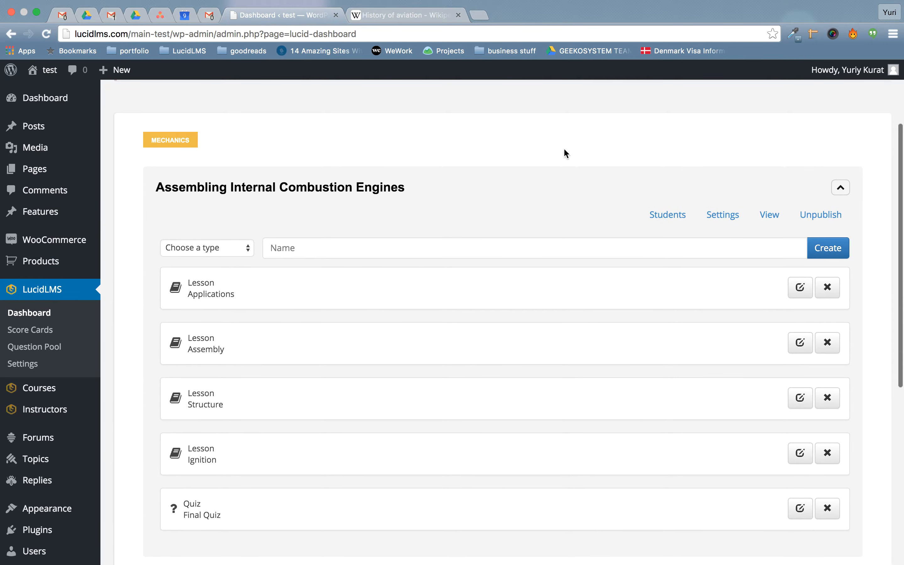
{"action": "left_click", "coordinate": [462, 192]}
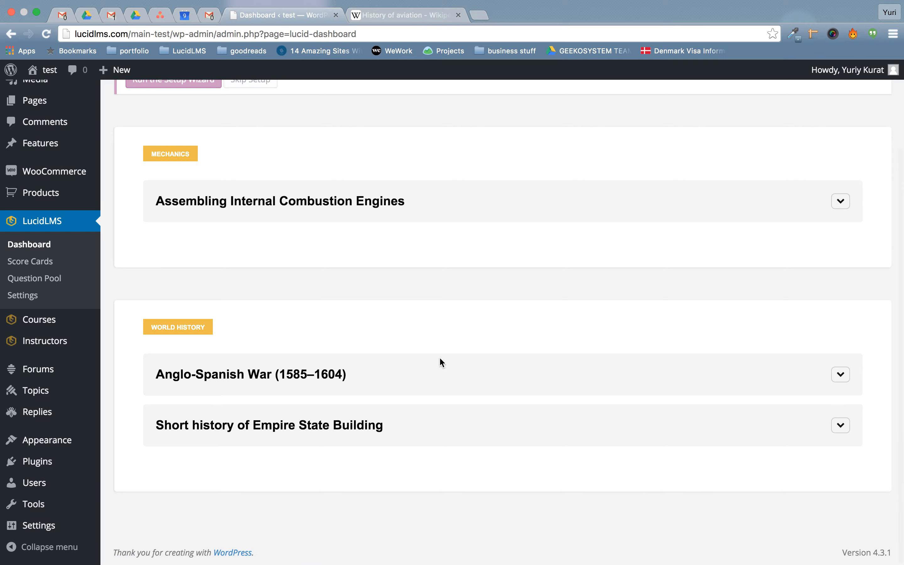
{"action": "scroll", "coordinate": [439, 363], "scroll_direction": "up", "scroll_amount": 4}
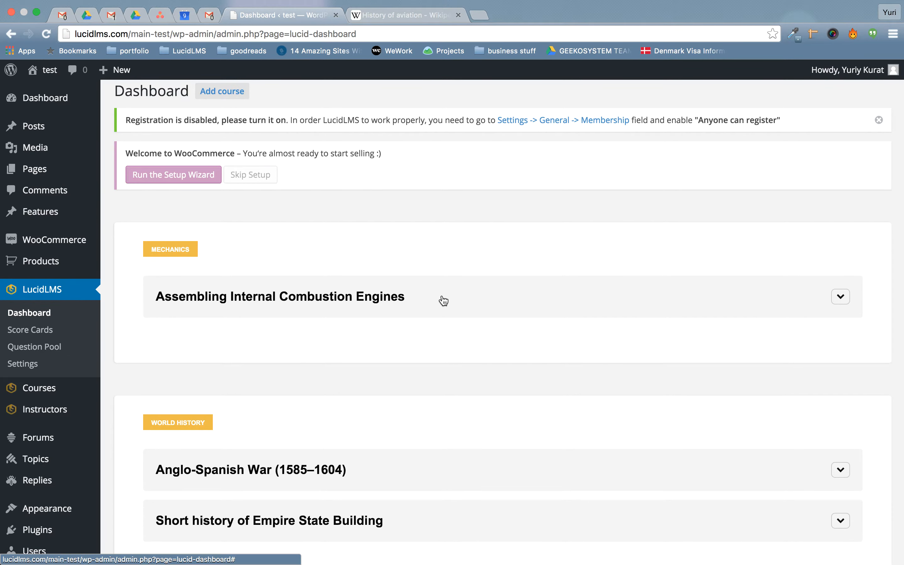
{"action": "left_click", "coordinate": [572, 310]}
{"action": "scroll", "coordinate": [572, 311], "scroll_direction": "down", "scroll_amount": 4}
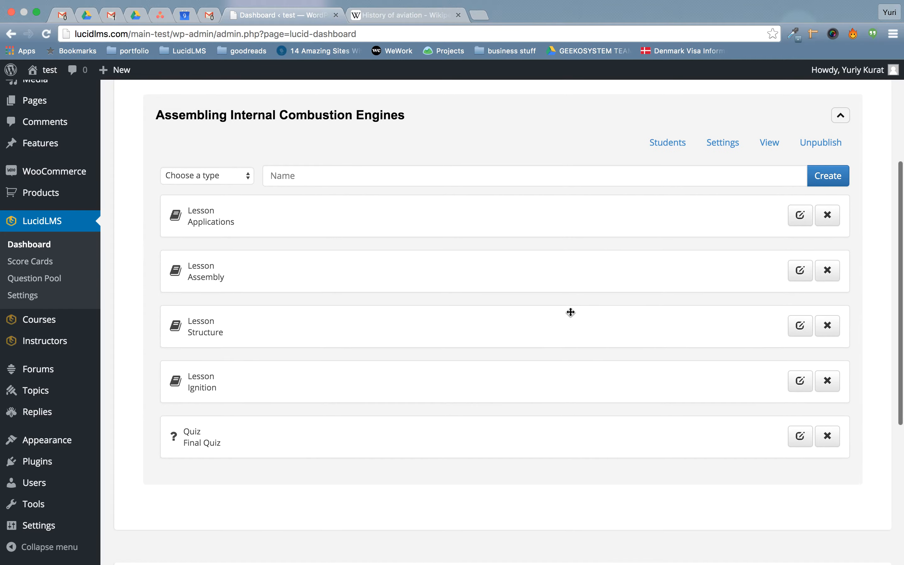
{"action": "left_click_drag", "start_coordinate": [312, 325], "coordinate": [298, 252]}
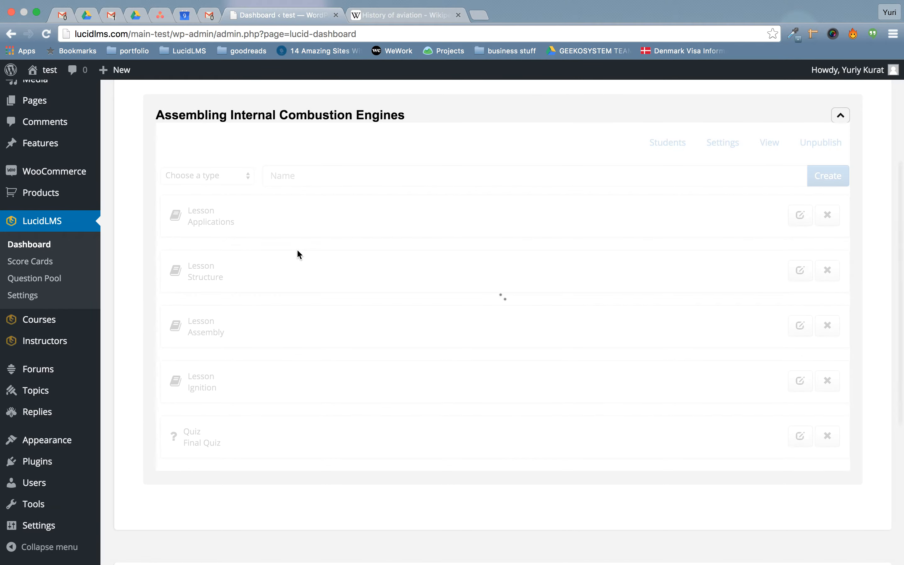
Try Final Quiz after Applications, return it to the end, and go to course Settings.
{"action": "left_click_drag", "start_coordinate": [247, 440], "coordinate": [267, 269]}
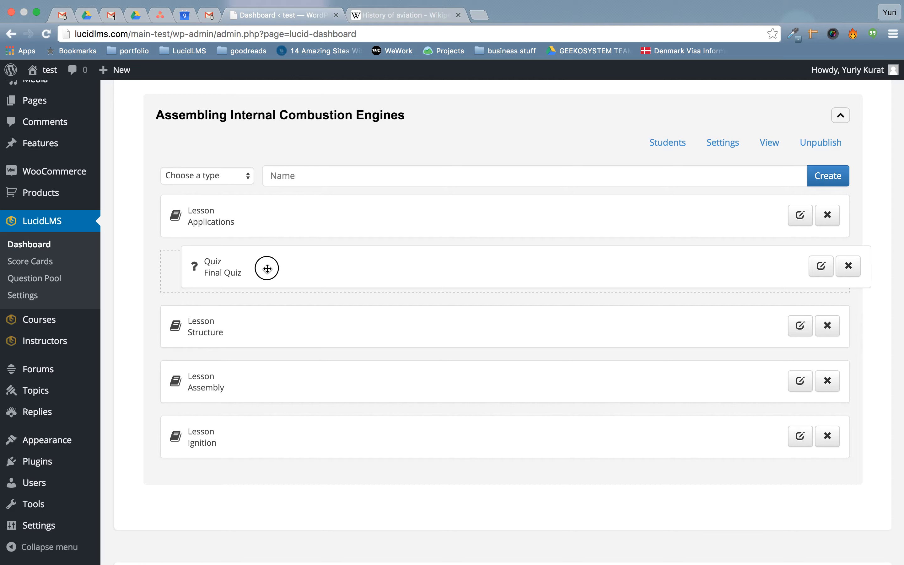
{"action": "left_click_drag", "start_coordinate": [267, 269], "coordinate": [248, 284]}
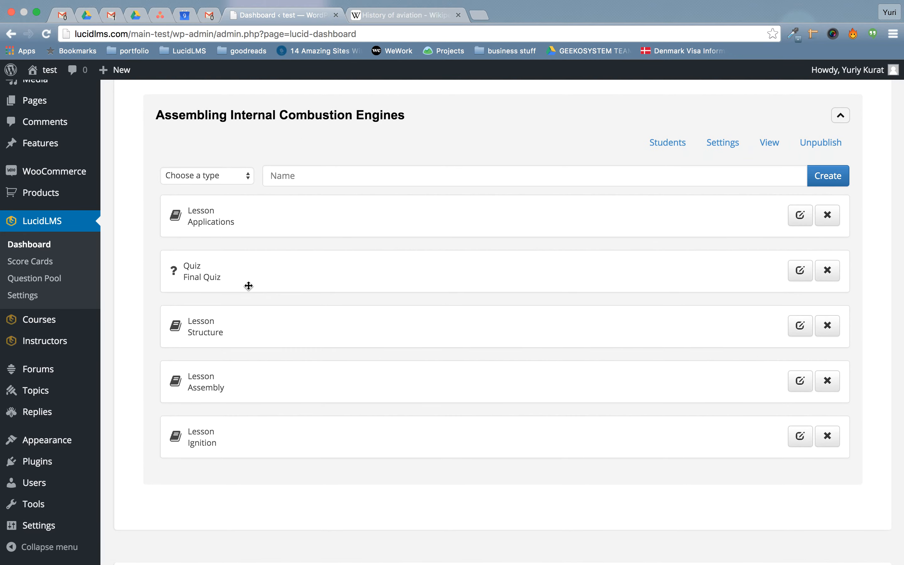
{"action": "left_click_drag", "start_coordinate": [292, 277], "coordinate": [294, 445]}
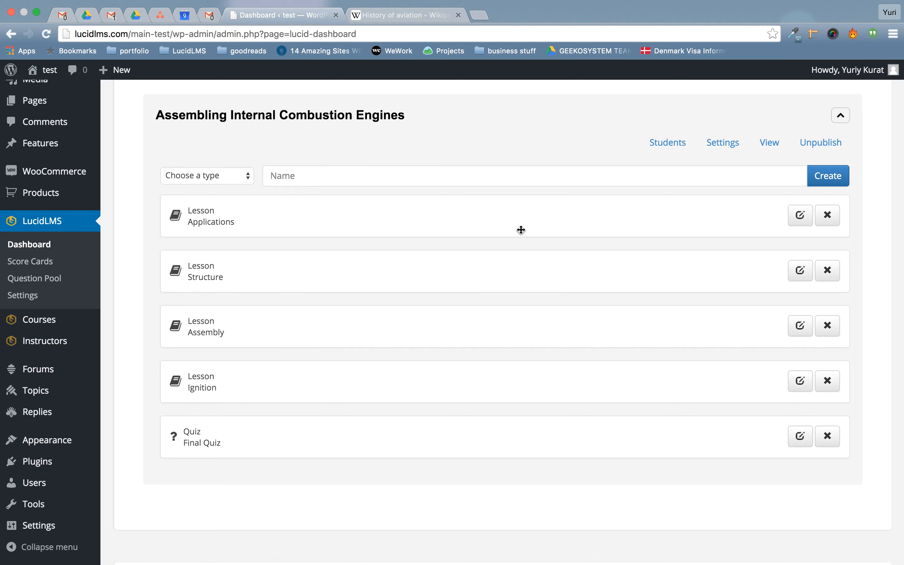
{"action": "scroll", "coordinate": [521, 229], "scroll_direction": "up", "scroll_amount": 2}
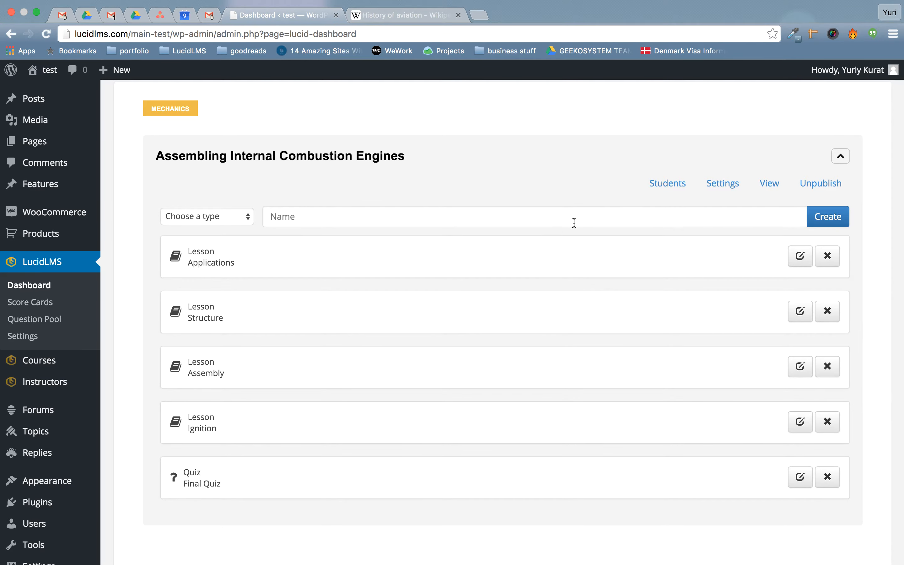
{"action": "left_click", "coordinate": [723, 187]}
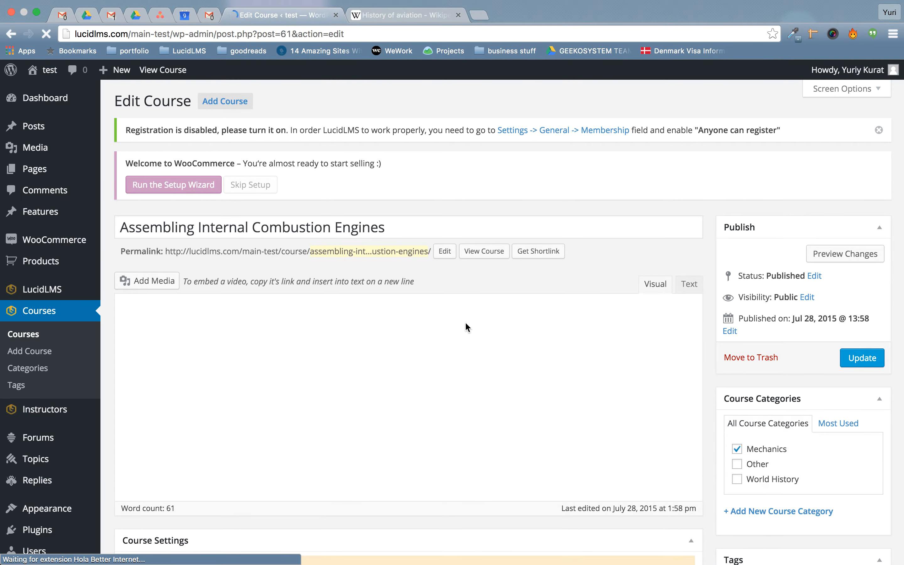
Expand General Settings: Availability 30 days, Sequential Logic False, Threshold Type None.
{"action": "scroll", "coordinate": [466, 324], "scroll_direction": "down", "scroll_amount": 2}
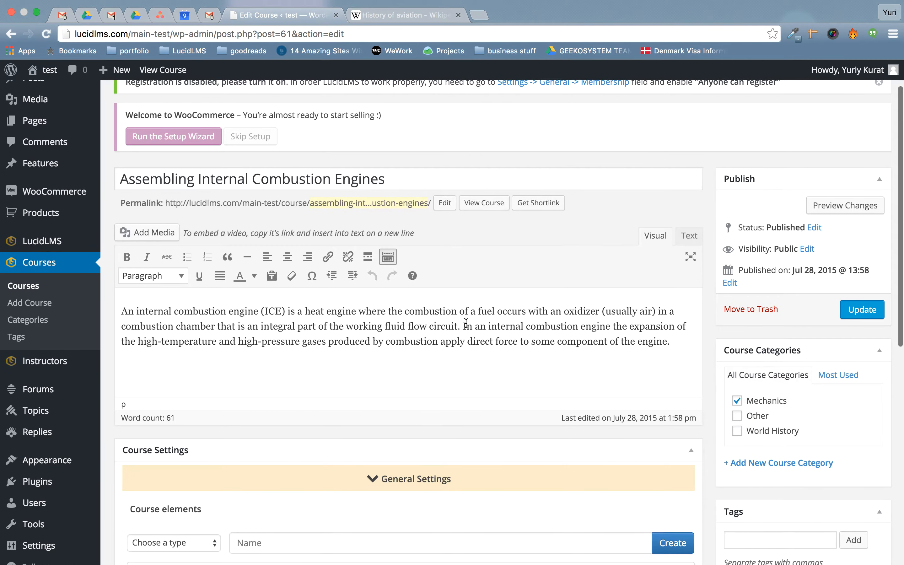
{"action": "scroll", "coordinate": [466, 324], "scroll_direction": "down", "scroll_amount": 2}
{"action": "scroll", "coordinate": [466, 324], "scroll_direction": "up", "scroll_amount": 1}
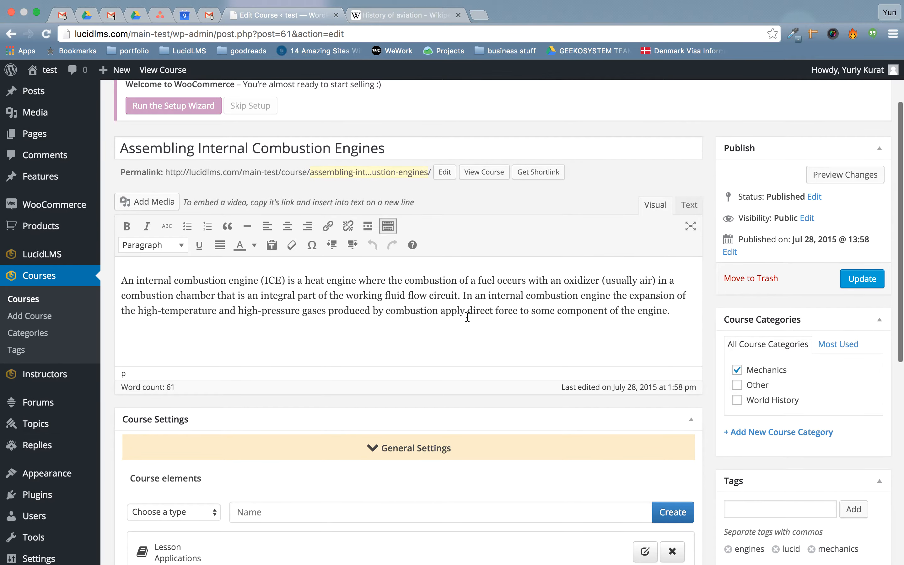
{"action": "left_click_drag", "start_coordinate": [143, 148], "coordinate": [271, 154]}
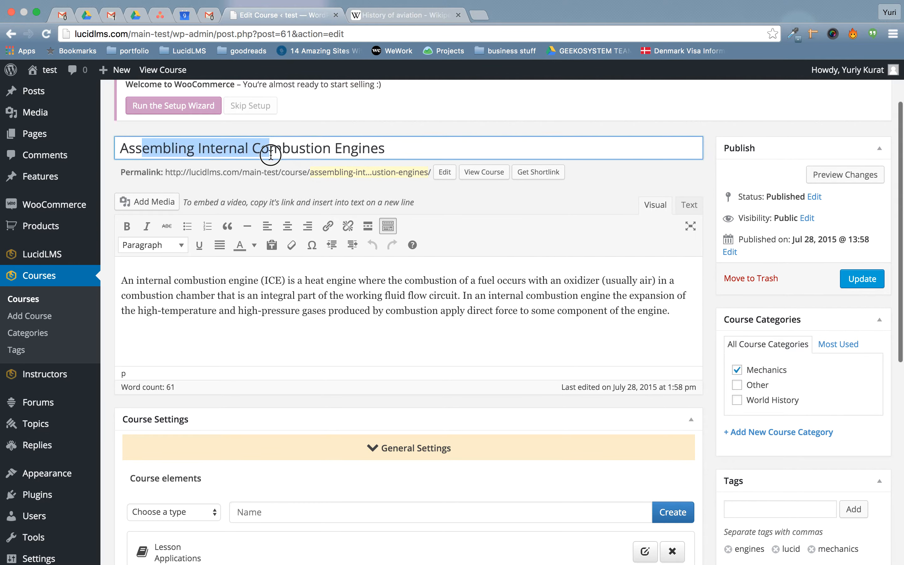
{"action": "left_click", "coordinate": [269, 312]}
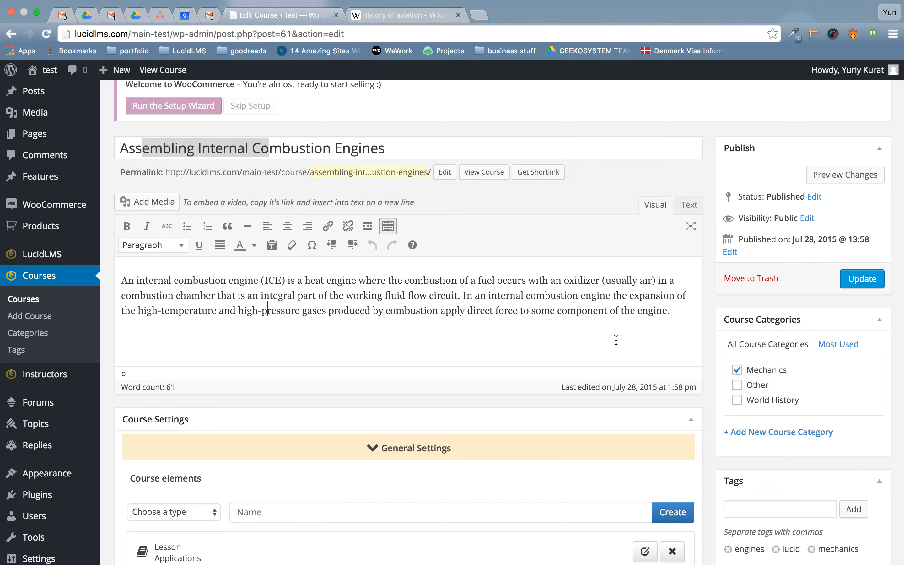
{"action": "scroll", "coordinate": [764, 393], "scroll_direction": "down", "scroll_amount": 1}
{"action": "scroll", "coordinate": [763, 391], "scroll_direction": "down", "scroll_amount": 3}
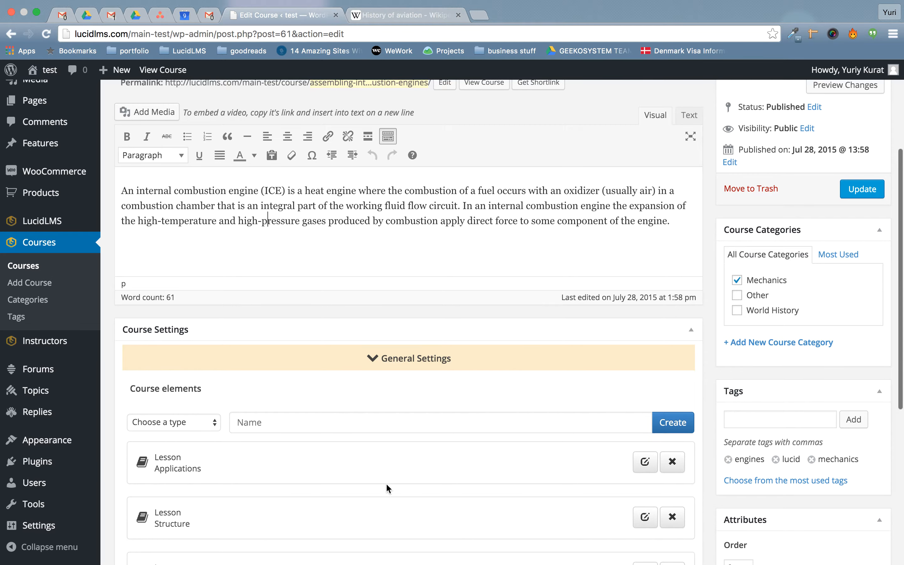
{"action": "scroll", "coordinate": [480, 376], "scroll_direction": "down", "scroll_amount": 5}
{"action": "scroll", "coordinate": [481, 369], "scroll_direction": "down", "scroll_amount": 5}
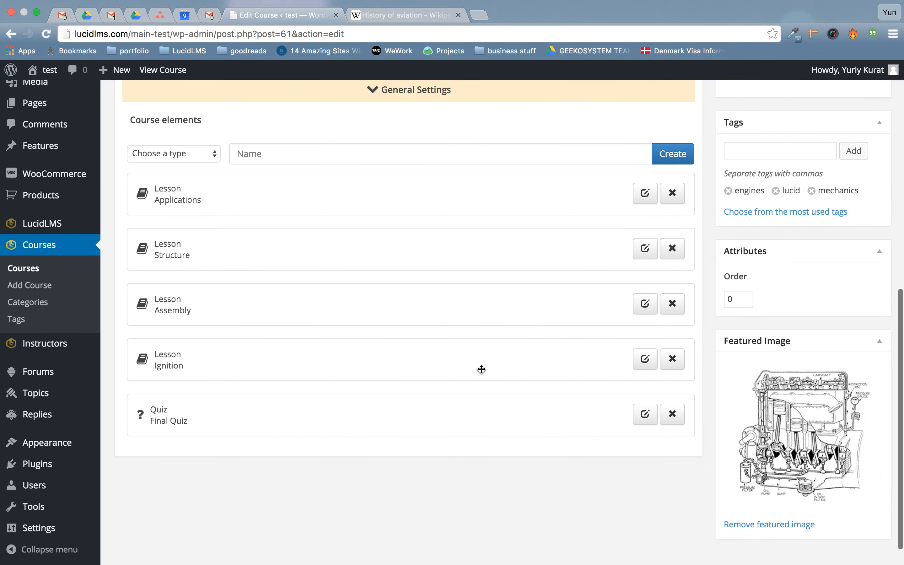
{"action": "scroll", "coordinate": [279, 299], "scroll_direction": "up", "scroll_amount": 9}
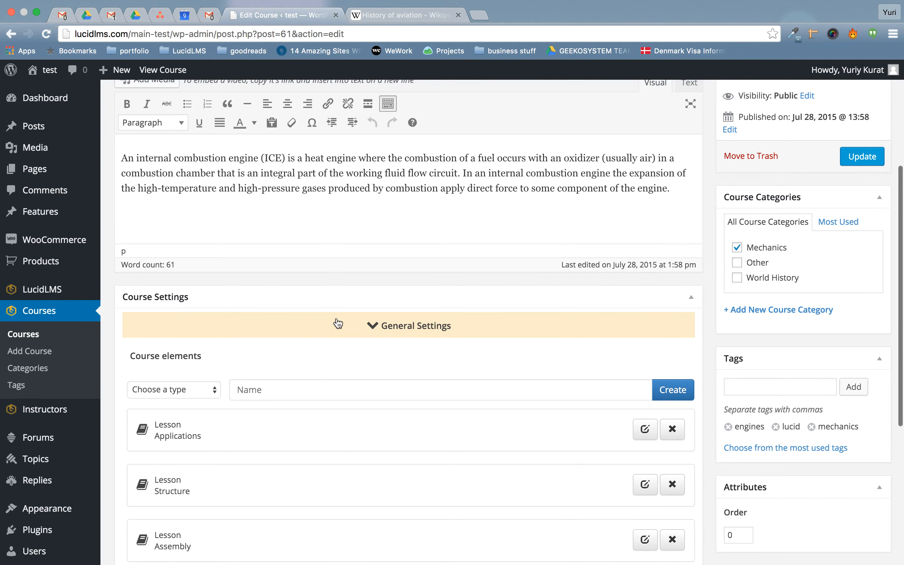
{"action": "left_click", "coordinate": [426, 328]}
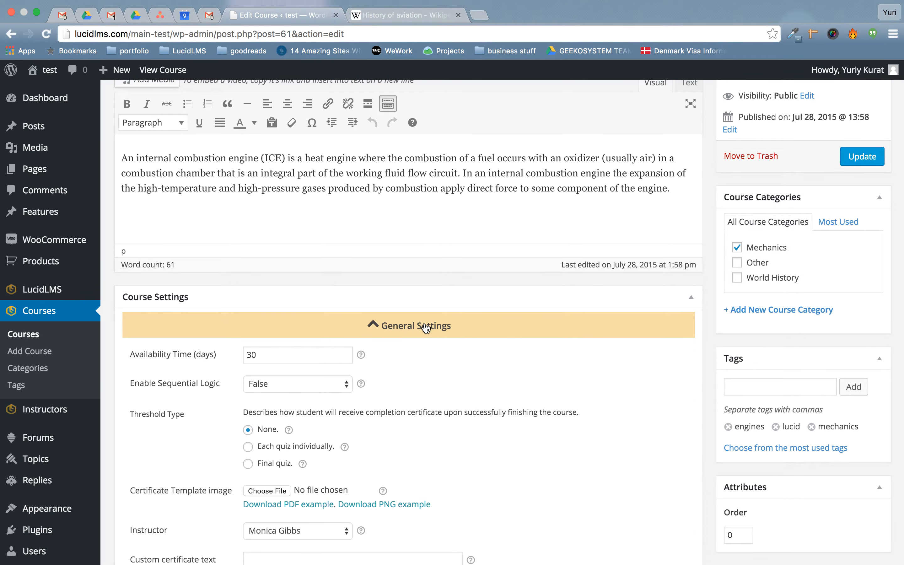
{"action": "scroll", "coordinate": [426, 328], "scroll_direction": "down", "scroll_amount": 6}
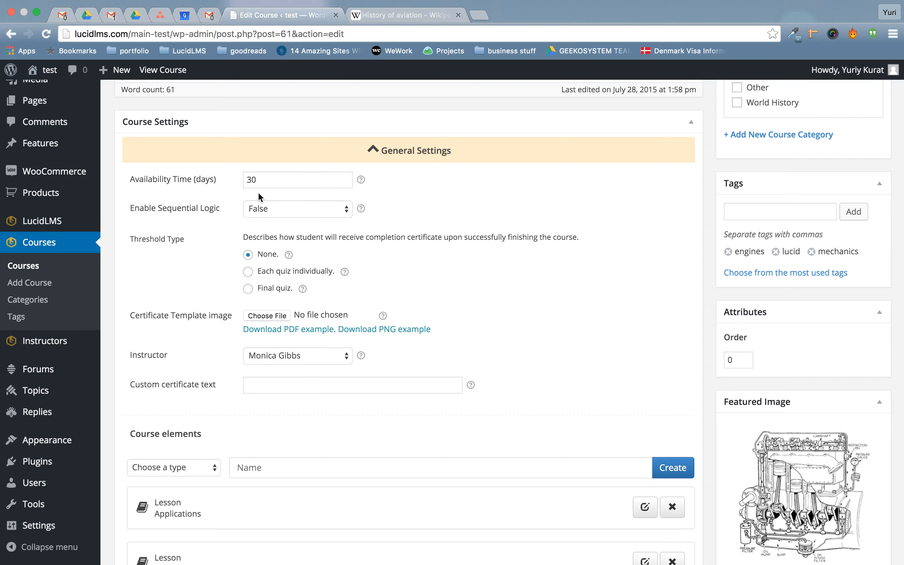
{"action": "left_click", "coordinate": [272, 180]}
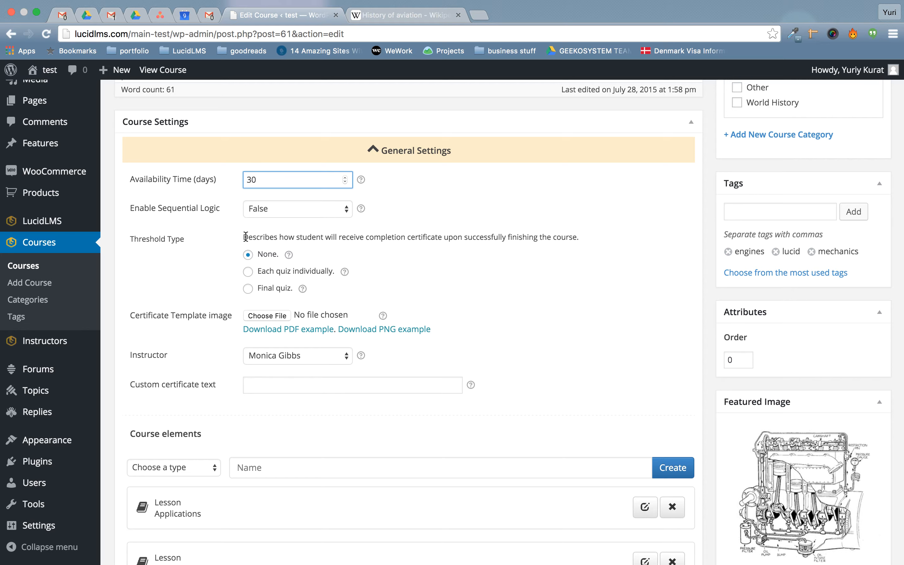
{"action": "left_click", "coordinate": [266, 261]}
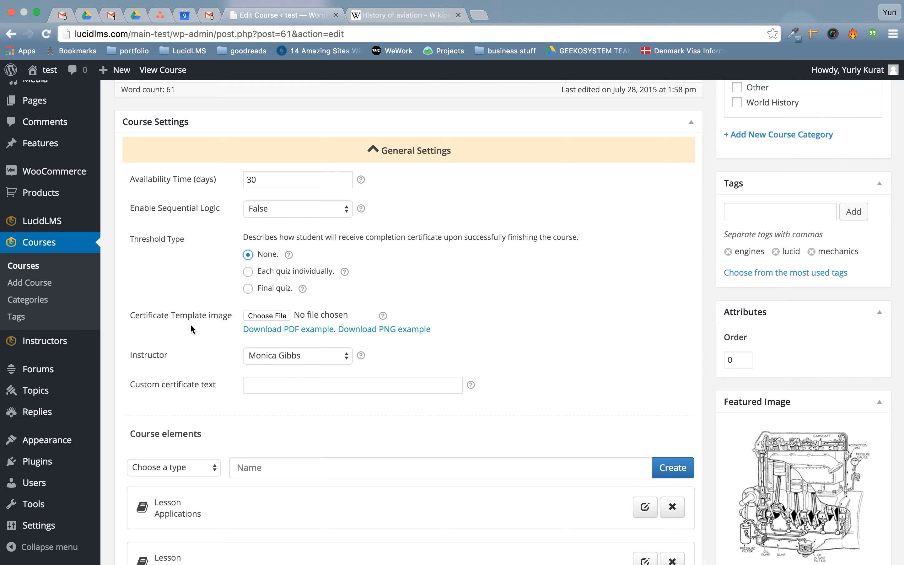
{"action": "left_click", "coordinate": [304, 357]}
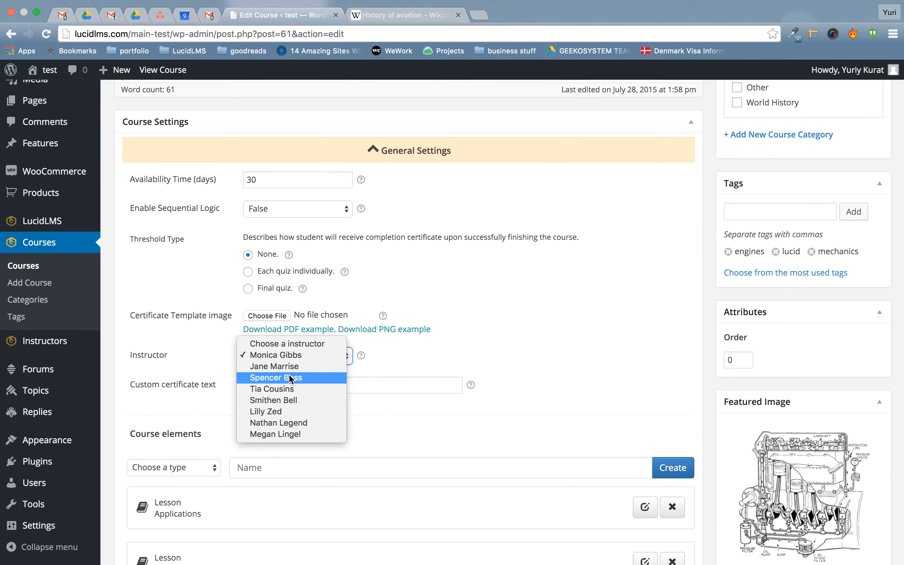
{"action": "left_click", "coordinate": [168, 365]}
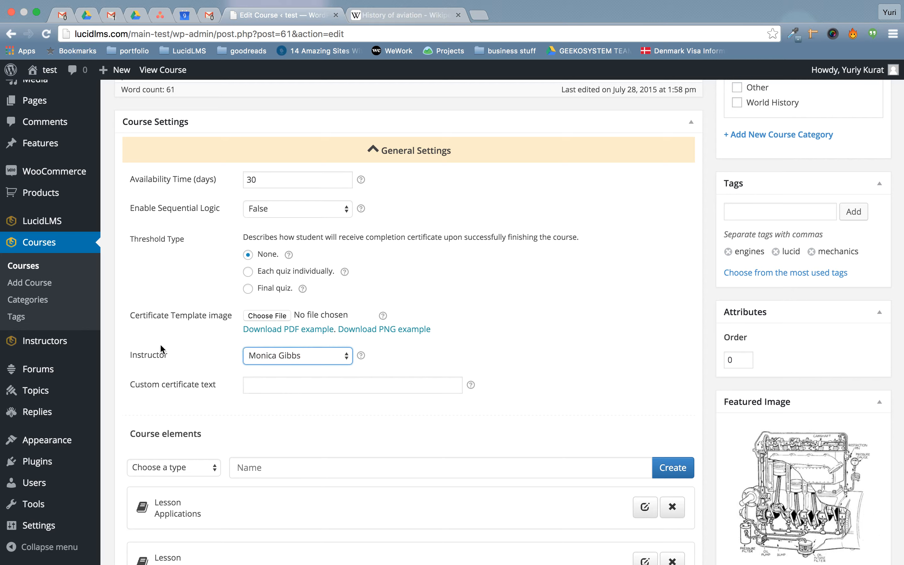
{"action": "mouse_move", "coordinate": [59, 342]}
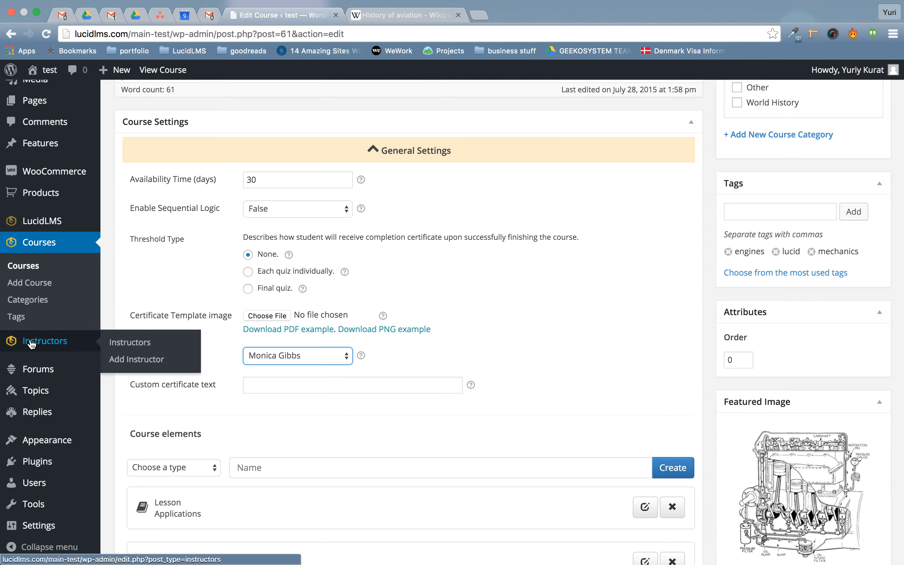
{"action": "left_click", "coordinate": [321, 398]}
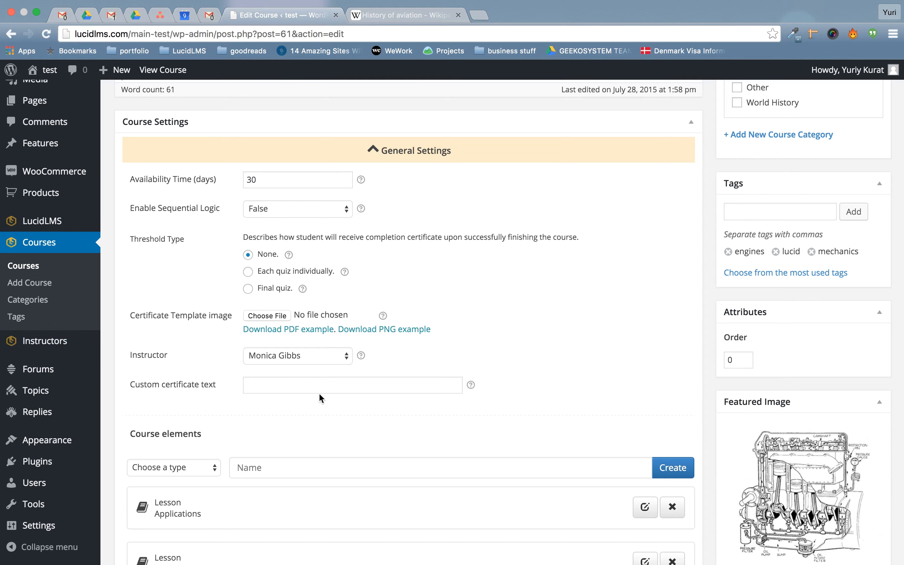
{"action": "left_click", "coordinate": [359, 391]}
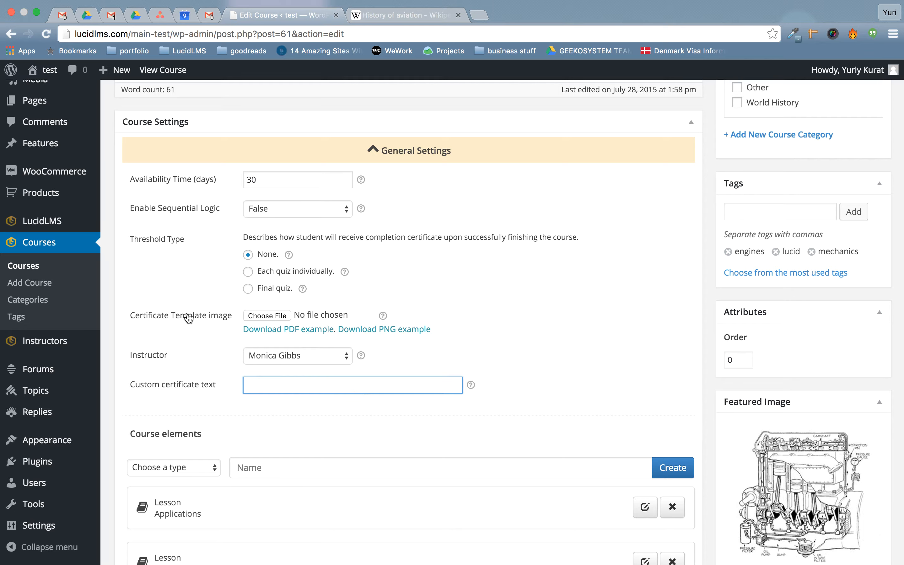
{"action": "mouse_move", "coordinate": [49, 222]}
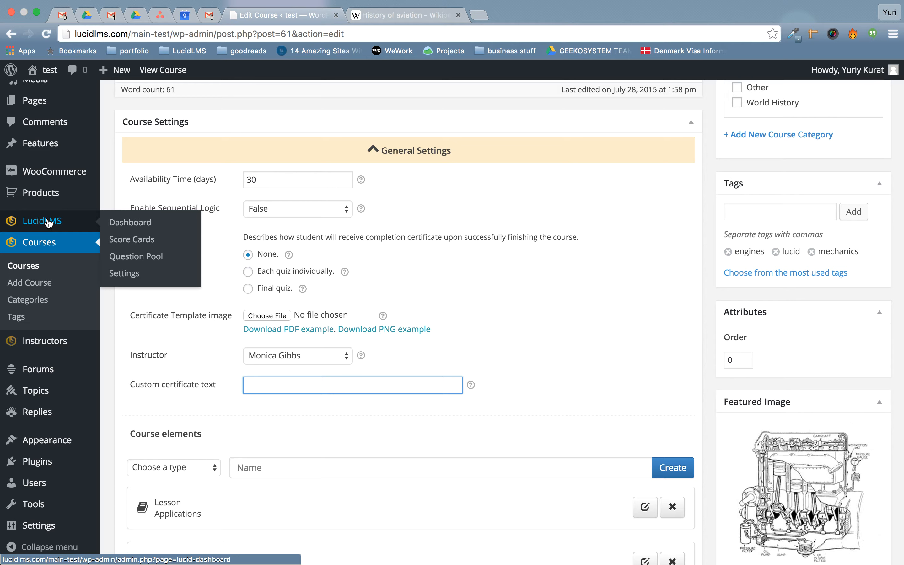
In the Question Pool, create a Multiple choice question titled 'Question 1'.
{"action": "left_click", "coordinate": [158, 256]}
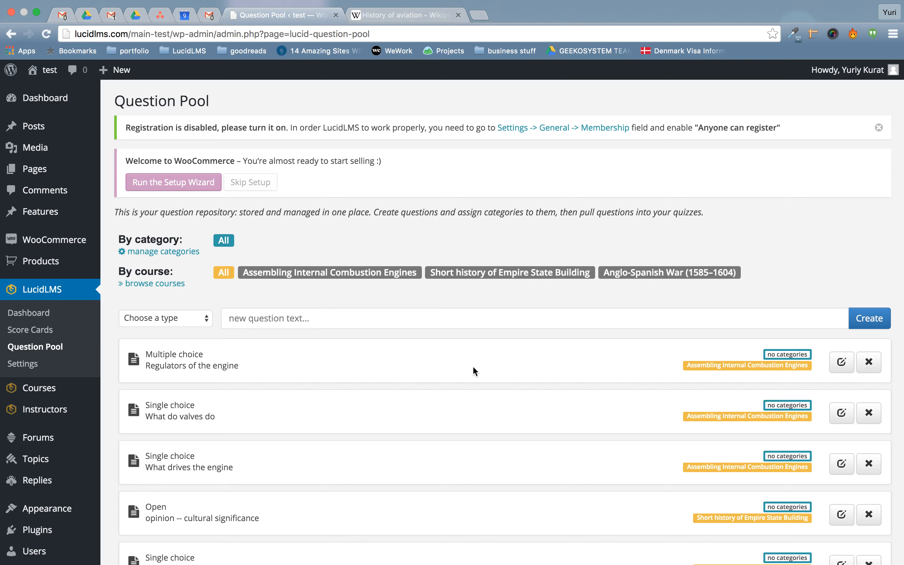
{"action": "left_click", "coordinate": [176, 318]}
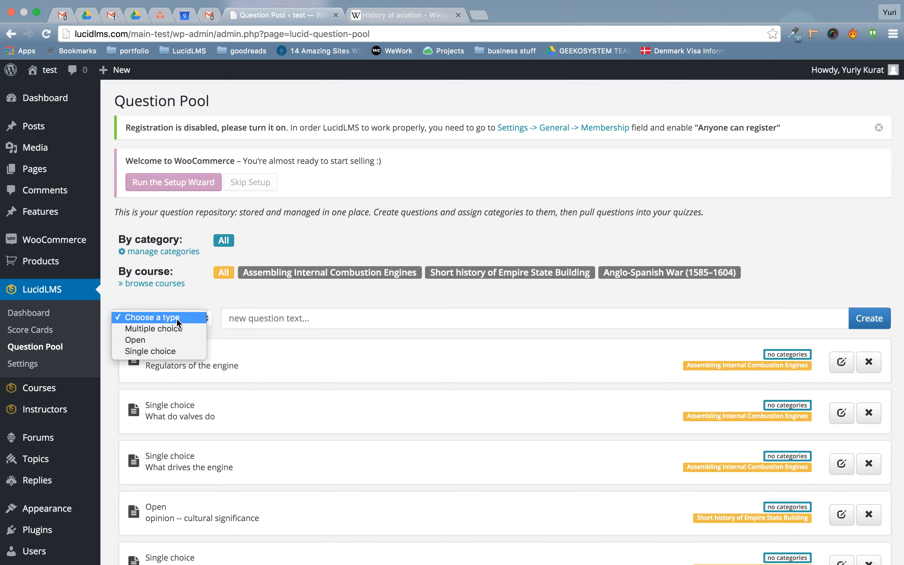
{"action": "left_click", "coordinate": [181, 328]}
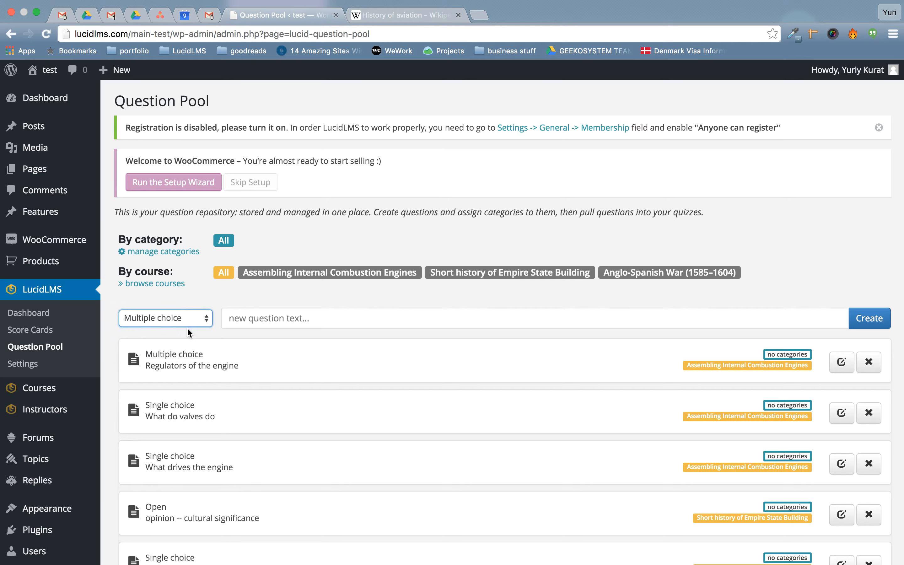
{"action": "left_click", "coordinate": [406, 320]}
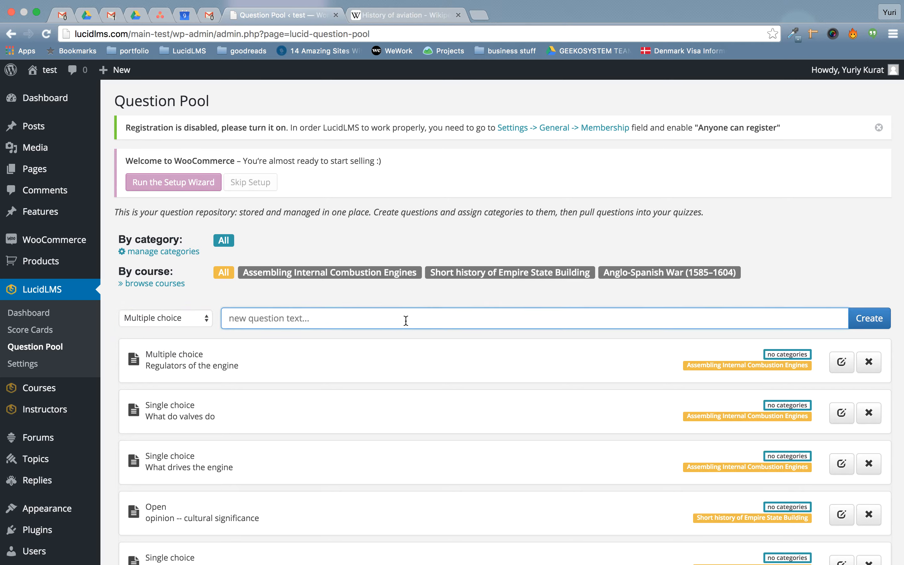
{"action": "type", "text": "Question 1"}
{"action": "left_click", "coordinate": [878, 319]}
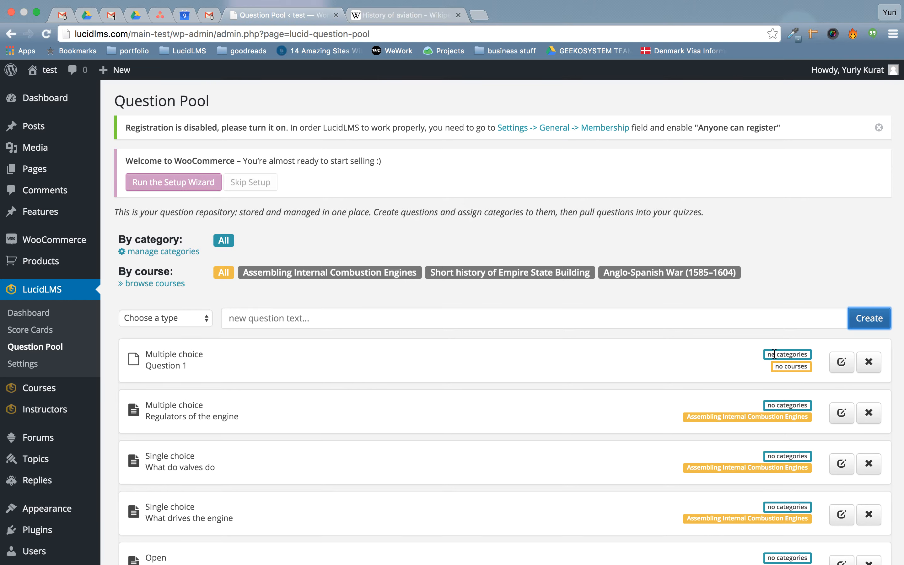
Add question categories Easy, Intermediate and Difficult, then close the category manager.
{"action": "left_click", "coordinate": [159, 253]}
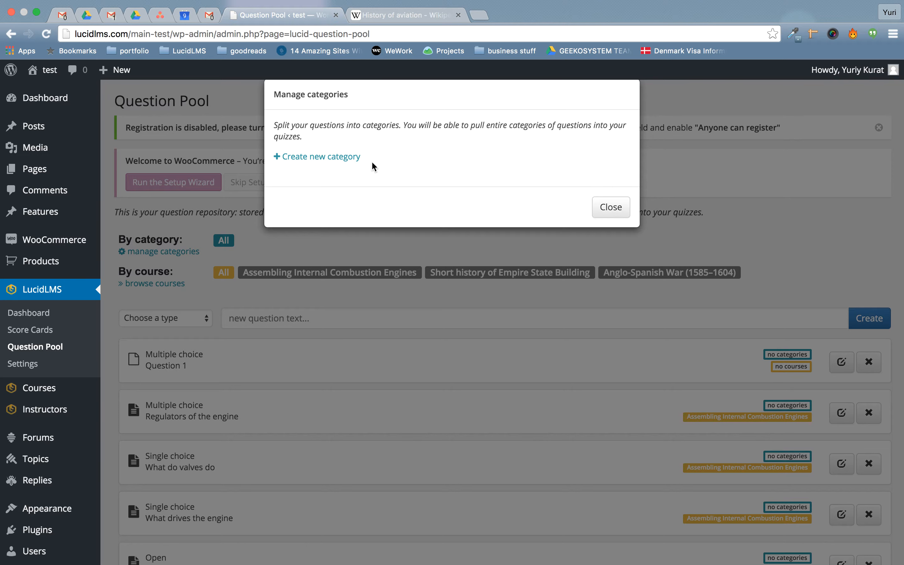
{"action": "left_click", "coordinate": [333, 157]}
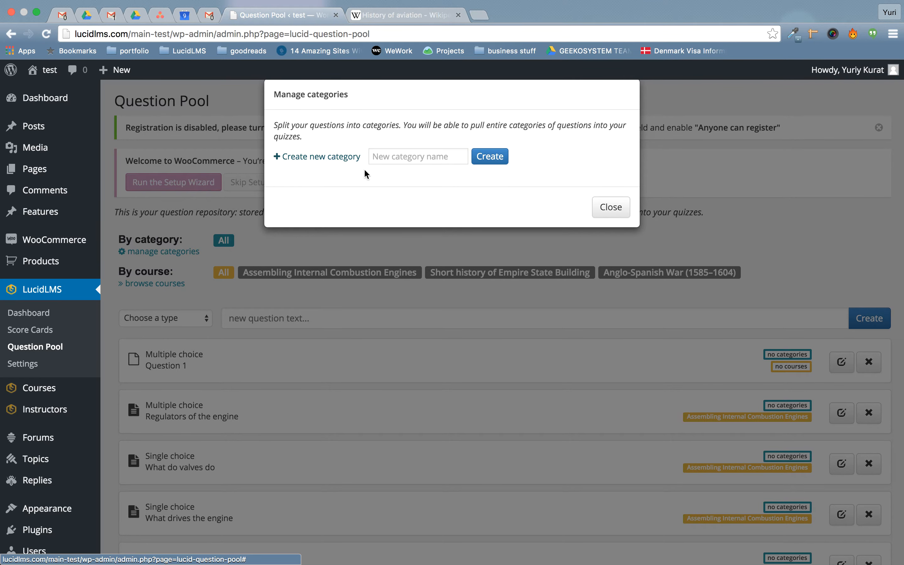
{"action": "left_click", "coordinate": [449, 156]}
{"action": "type", "text": "Easy"}
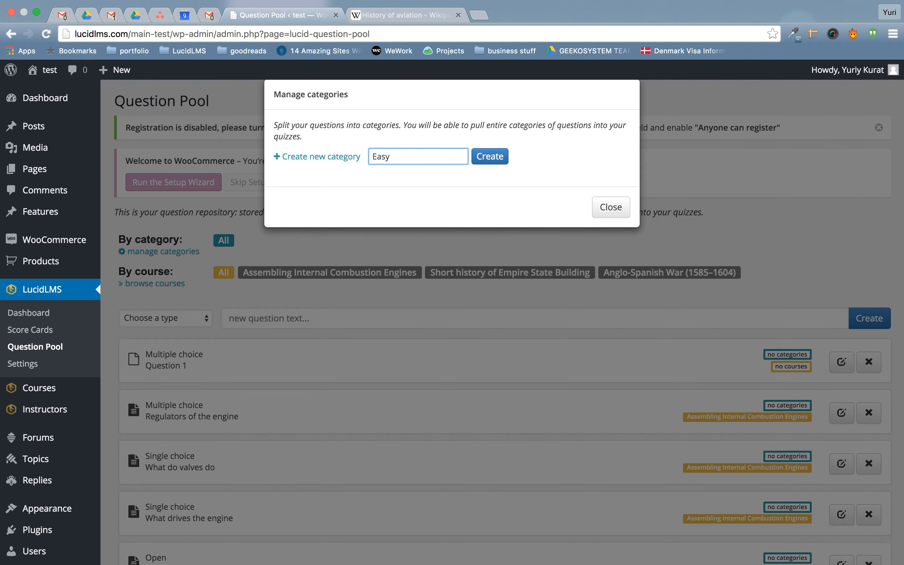
{"action": "left_click", "coordinate": [484, 165]}
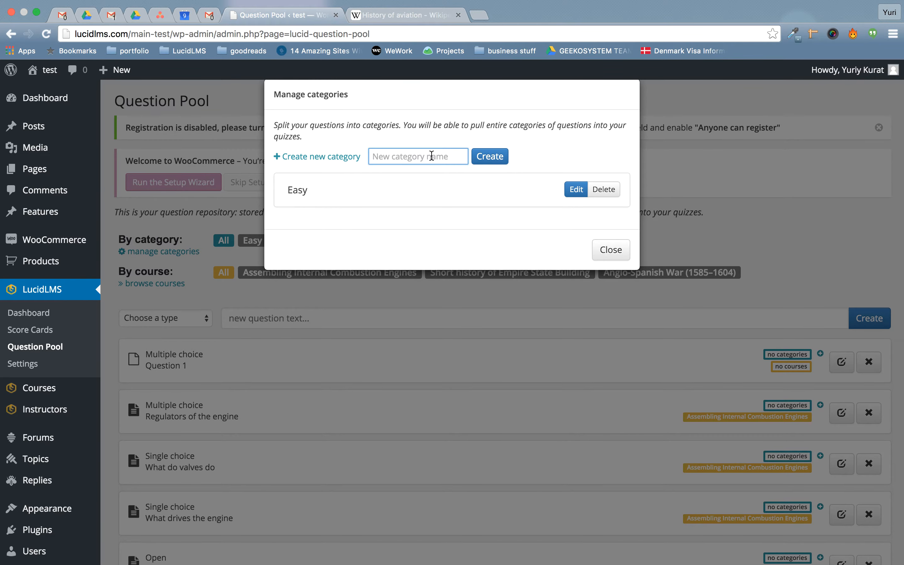
{"action": "type", "text": "Intermediate"}
{"action": "left_click", "coordinate": [491, 159]}
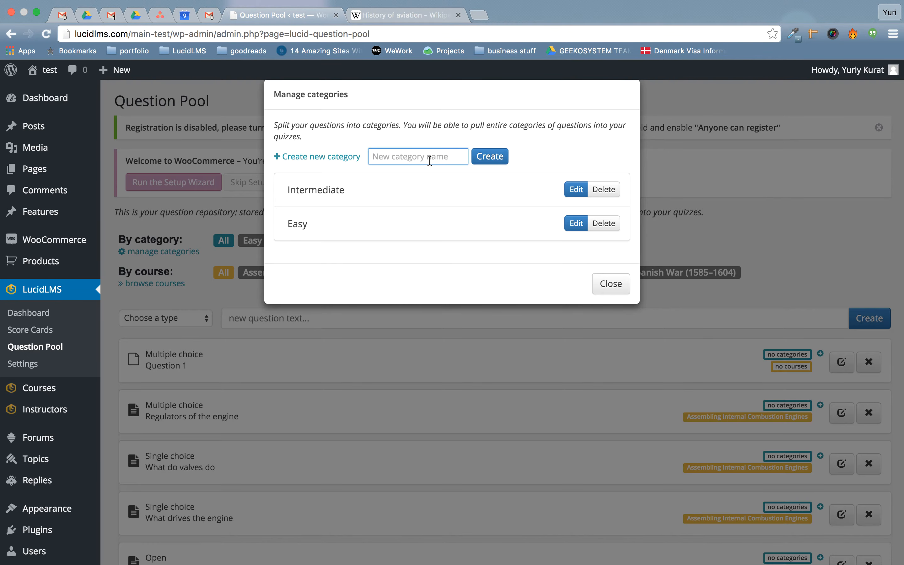
{"action": "type", "text": "Difficult"}
{"action": "left_click", "coordinate": [500, 161]}
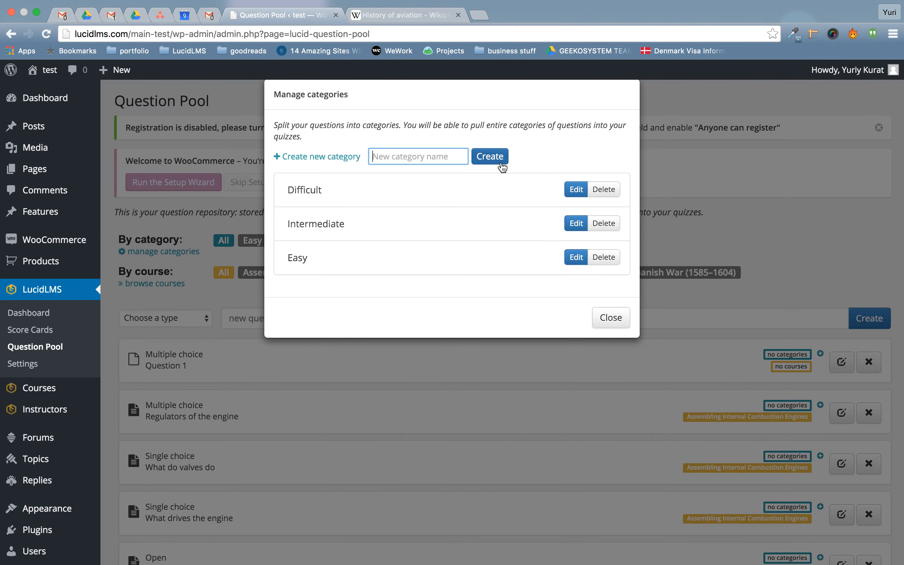
{"action": "left_click", "coordinate": [608, 320]}
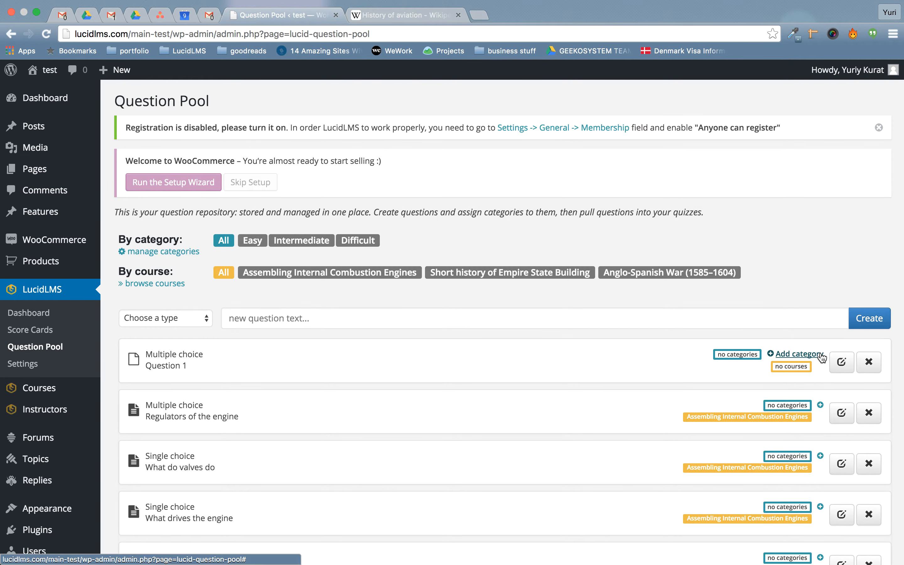
Tag Question 1 as Easy, 'Regulators of the engine' as Intermediate, and 'What do valves do' as Difficult.
{"action": "left_click", "coordinate": [802, 357]}
{"action": "left_click", "coordinate": [748, 352]}
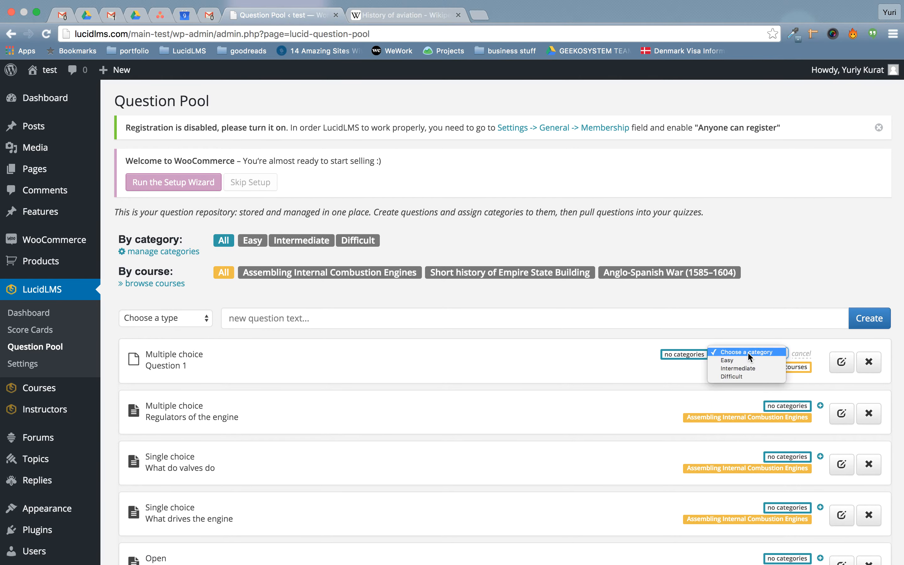
{"action": "left_click", "coordinate": [736, 359]}
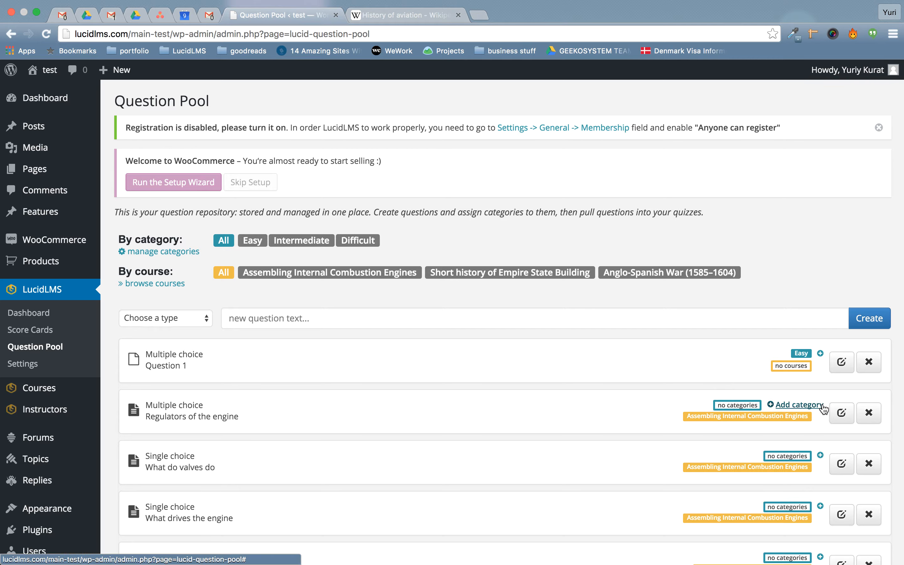
{"action": "left_click", "coordinate": [803, 406]}
{"action": "left_click", "coordinate": [732, 400]}
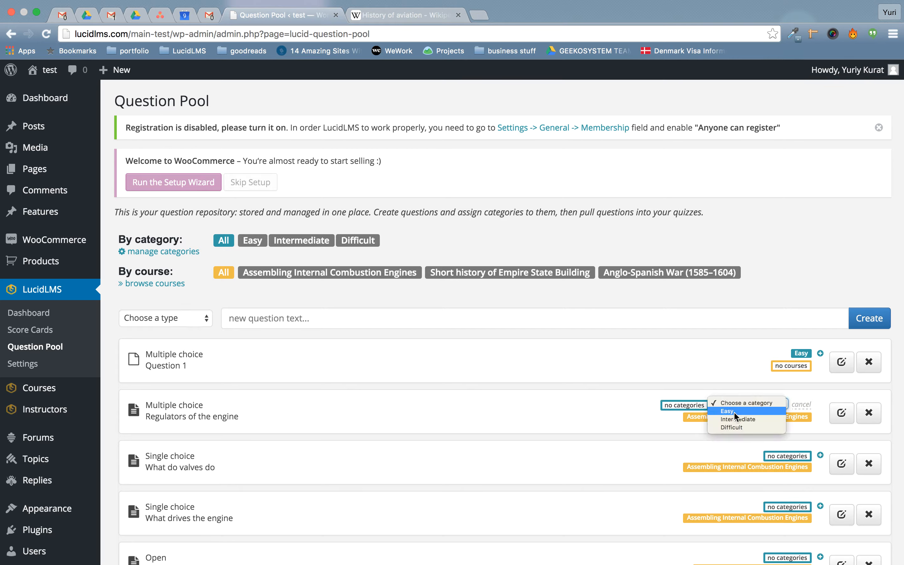
{"action": "left_click", "coordinate": [732, 416]}
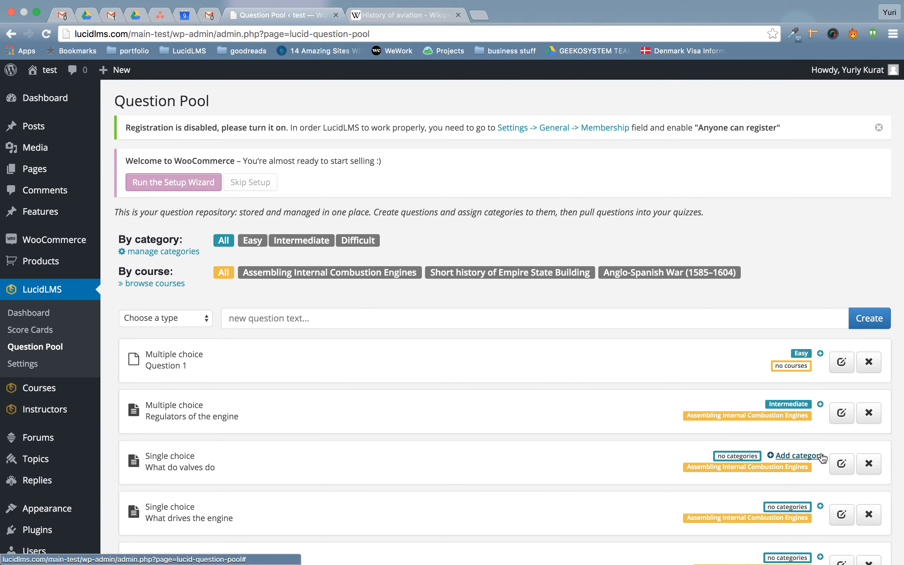
{"action": "left_click", "coordinate": [803, 457]}
{"action": "left_click", "coordinate": [762, 455]}
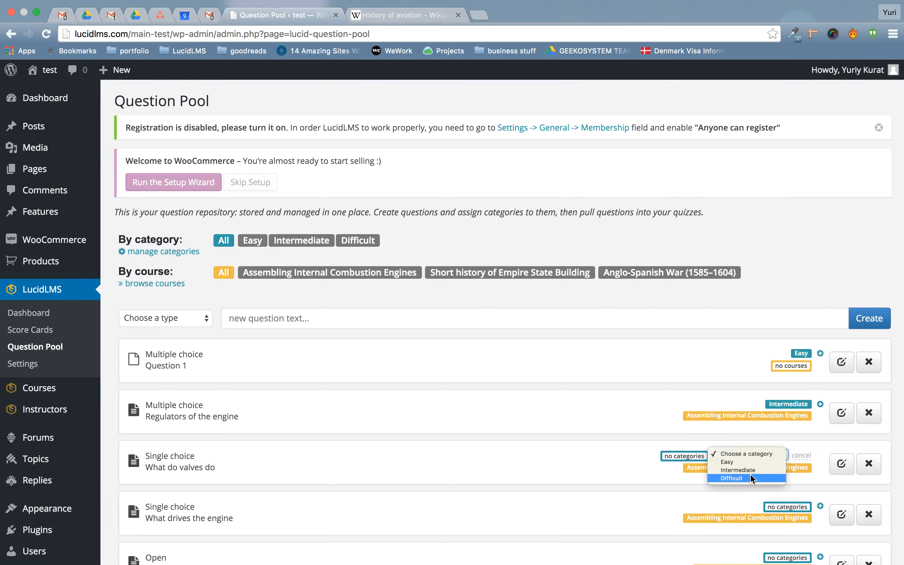
{"action": "left_click", "coordinate": [744, 478]}
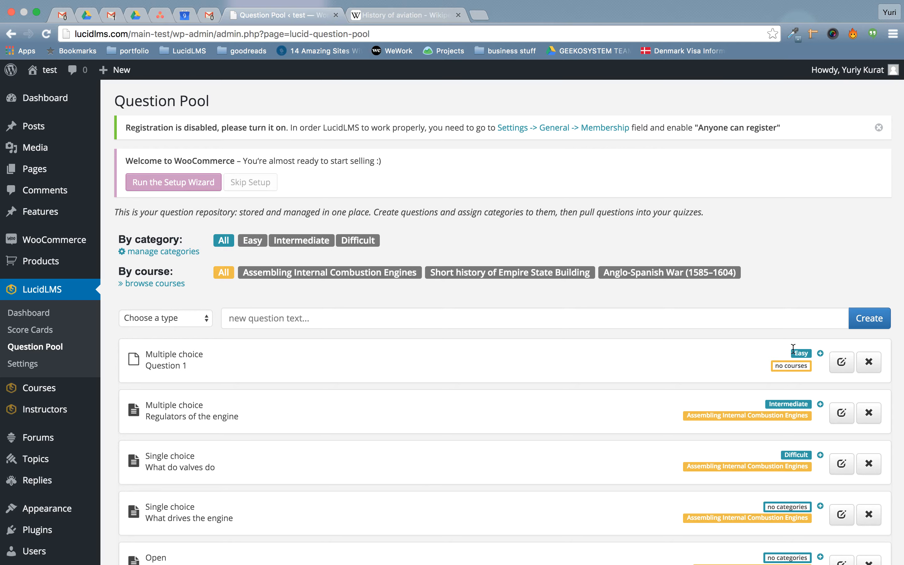
Open Question 1 and enter the wording 'When did WWII start?'.
{"action": "left_click", "coordinate": [845, 362]}
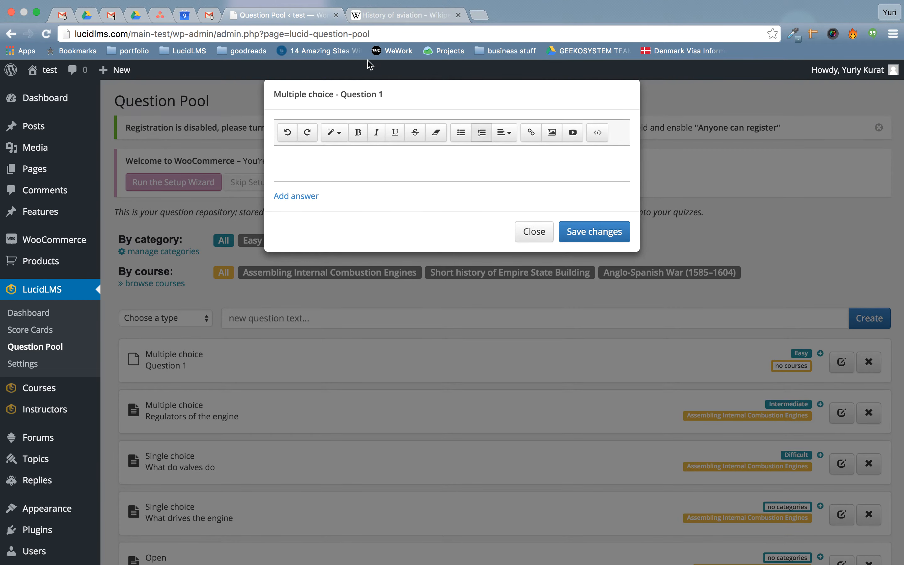
{"action": "left_click", "coordinate": [364, 179]}
{"action": "type", "text": "When did WW"}
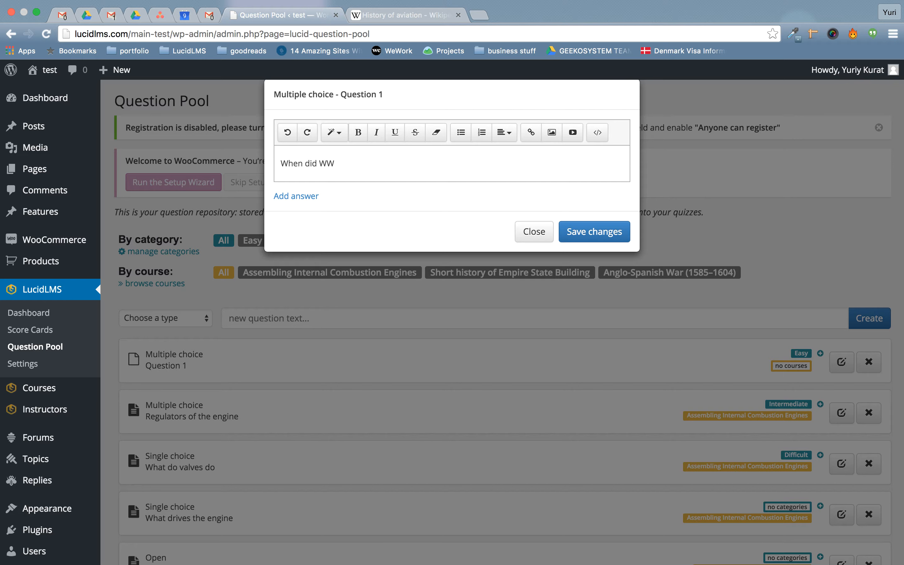
{"action": "type", "text": "II start?"}
Add four blank answer fields to the question.
{"action": "left_click", "coordinate": [277, 195]}
{"action": "left_click", "coordinate": [282, 241]}
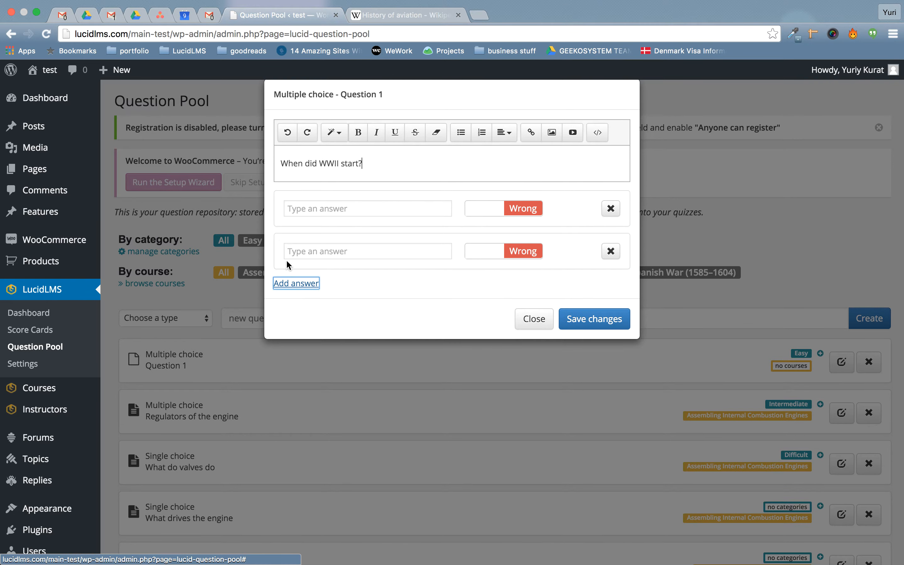
{"action": "left_click", "coordinate": [298, 284]}
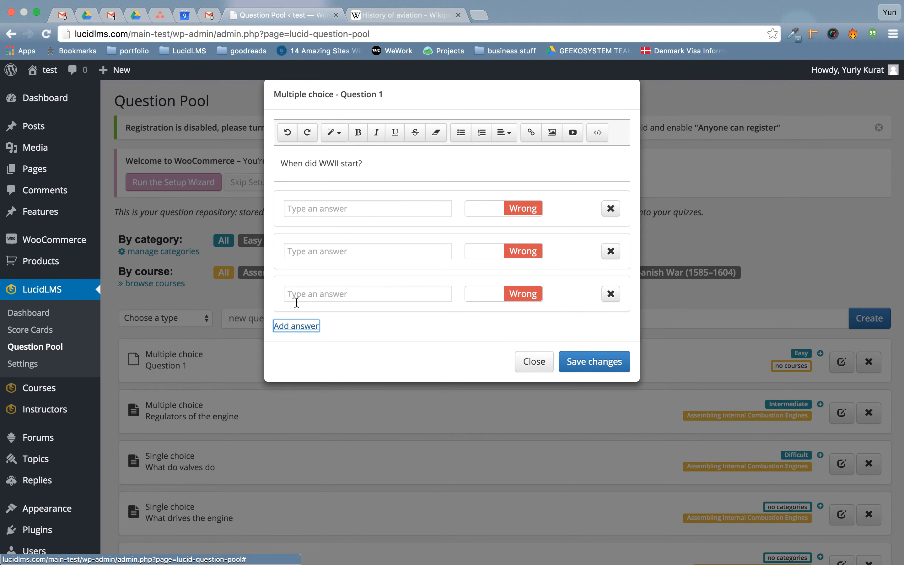
{"action": "left_click", "coordinate": [303, 327]}
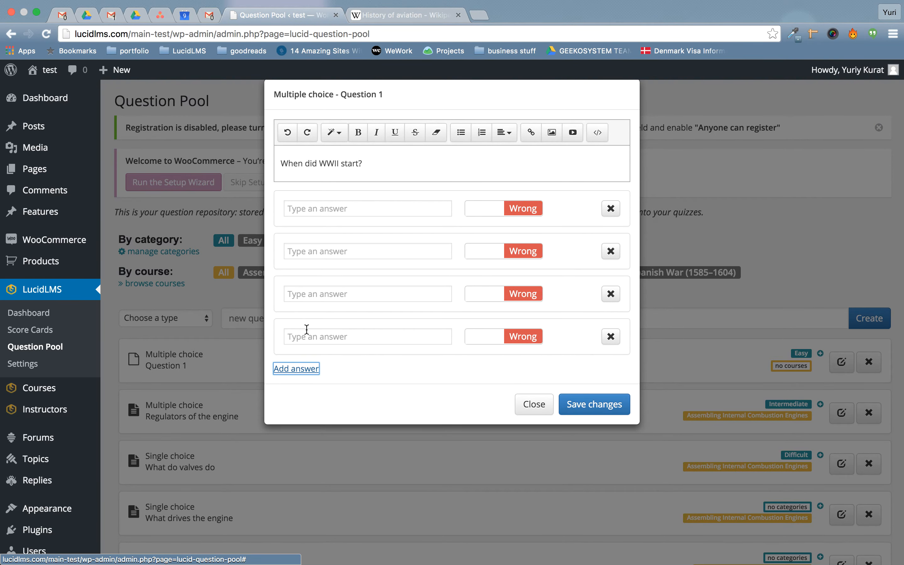
Fill in the answers 1939, 1942, 1914 and 1976.
{"action": "left_click", "coordinate": [332, 202]}
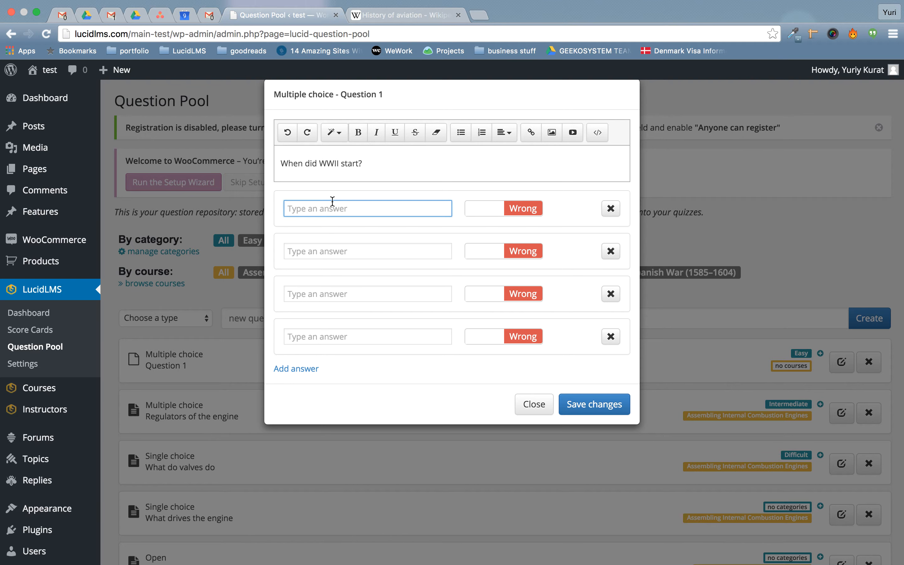
{"action": "type", "text": "1393"}
{"action": "key", "text": "BackSpace"}
{"action": "key", "text": "BackSpace"}
{"action": "key", "text": "BackSpace"}
{"action": "type", "text": "939"}
{"action": "left_click", "coordinate": [399, 248]}
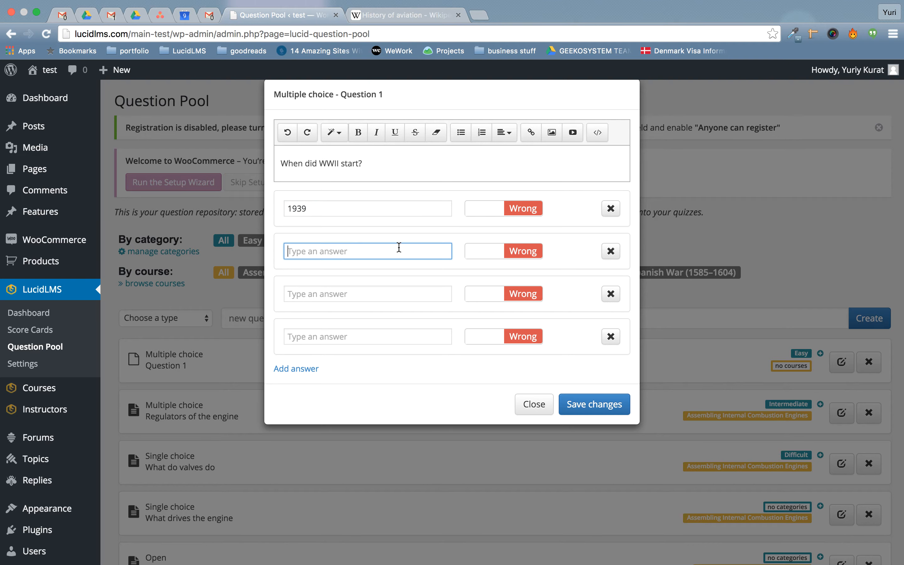
{"action": "type", "text": "1942"}
{"action": "left_click", "coordinate": [374, 300]}
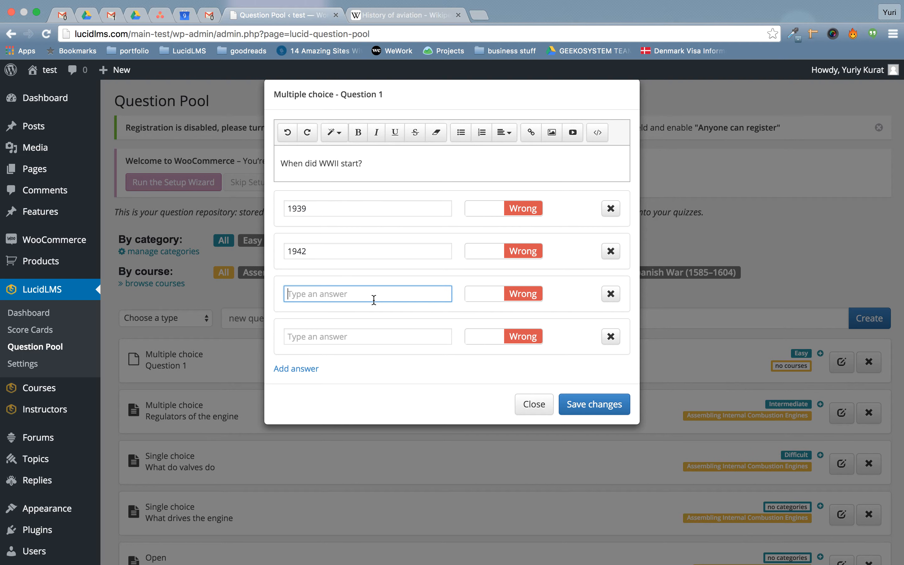
{"action": "type", "text": "1914"}
{"action": "left_click", "coordinate": [382, 333]}
{"action": "type", "text": "1976"}
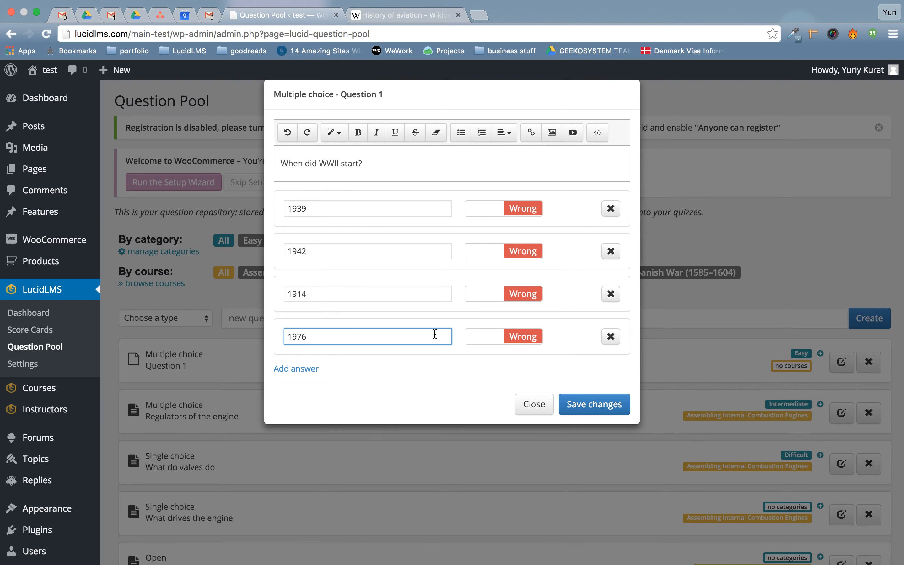
Mark only 1939 as correct, leaving the other answers wrong, and save the question.
{"action": "left_click", "coordinate": [512, 210]}
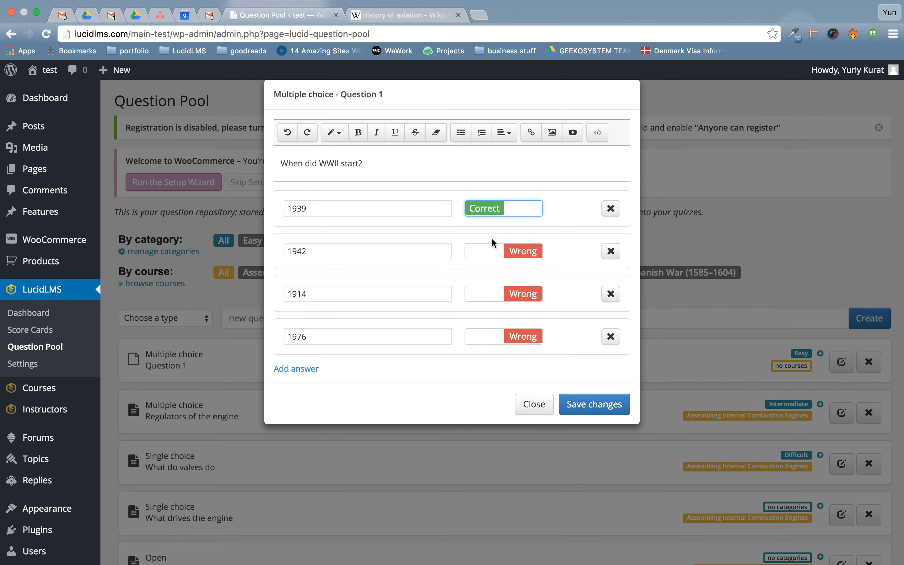
{"action": "left_click", "coordinate": [491, 250]}
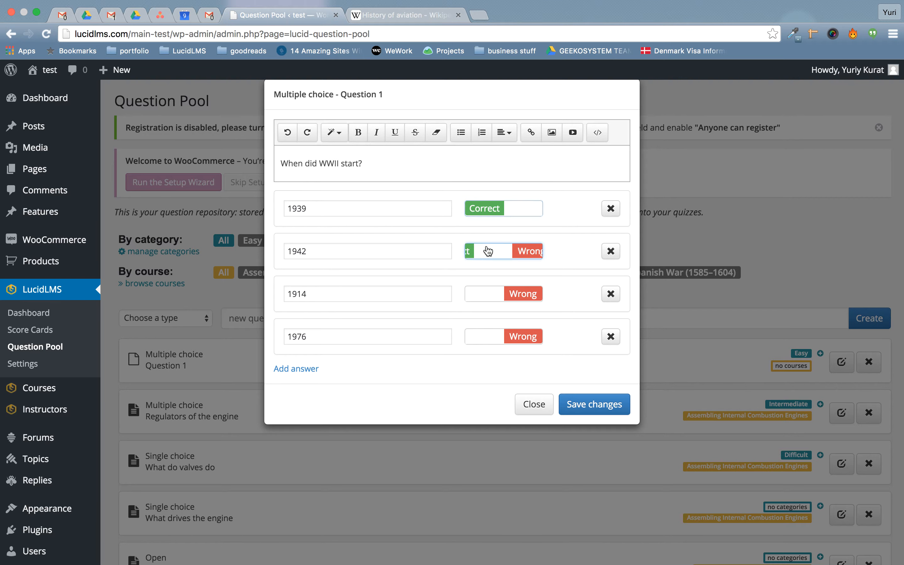
{"action": "left_click", "coordinate": [511, 257]}
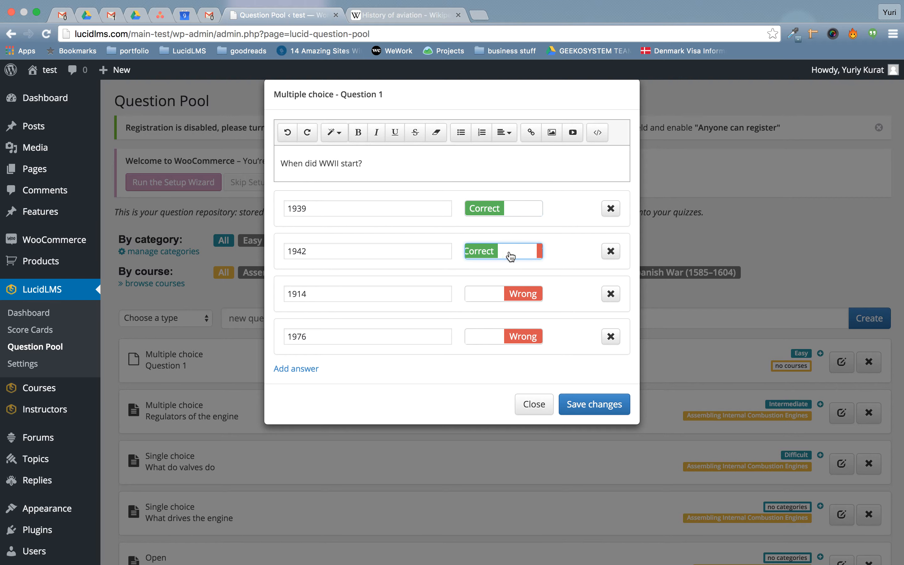
{"action": "left_click", "coordinate": [486, 292]}
{"action": "left_click", "coordinate": [487, 293]}
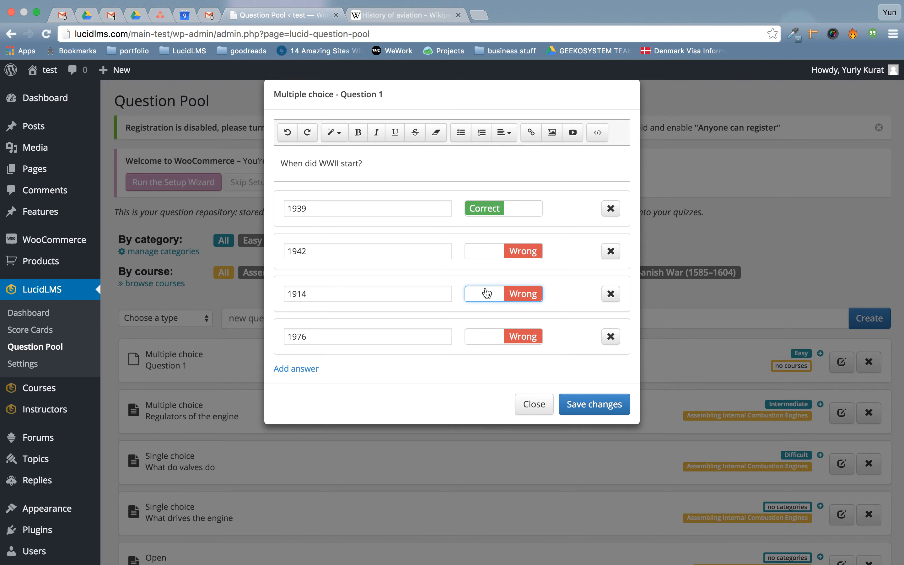
{"action": "left_click", "coordinate": [481, 341]}
{"action": "left_click", "coordinate": [482, 341]}
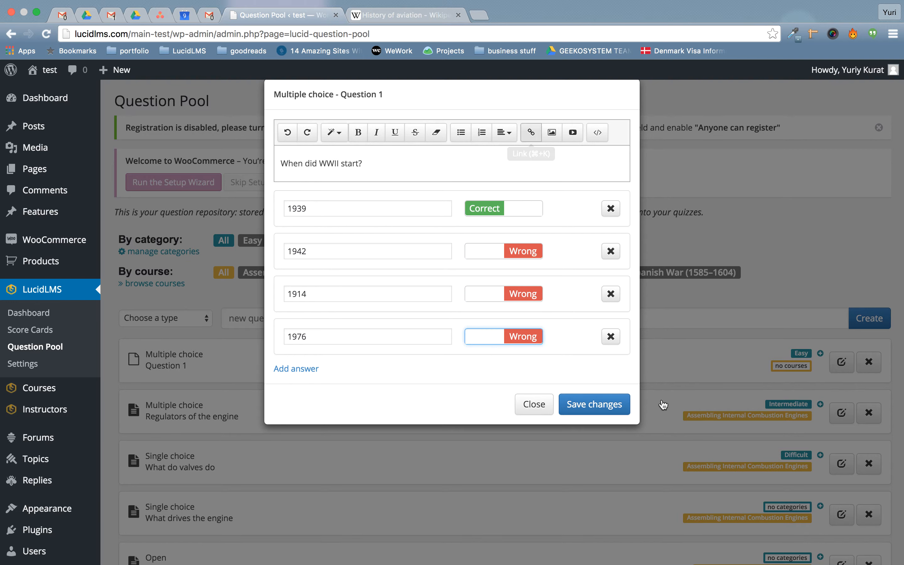
{"action": "left_click", "coordinate": [594, 406]}
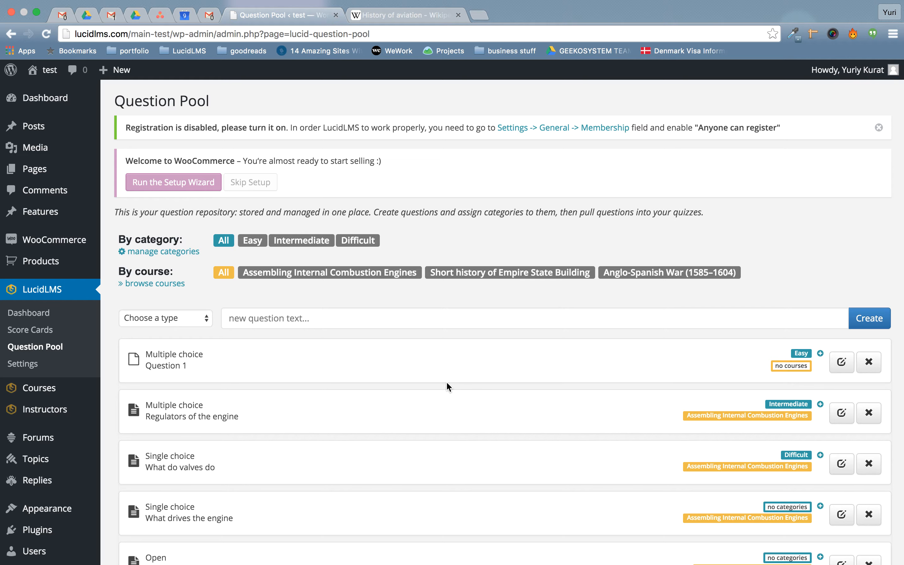
Leave the Question Pool for the LucidLMS Dashboard in the sidebar.
{"action": "scroll", "coordinate": [447, 383], "scroll_direction": "down", "scroll_amount": 10}
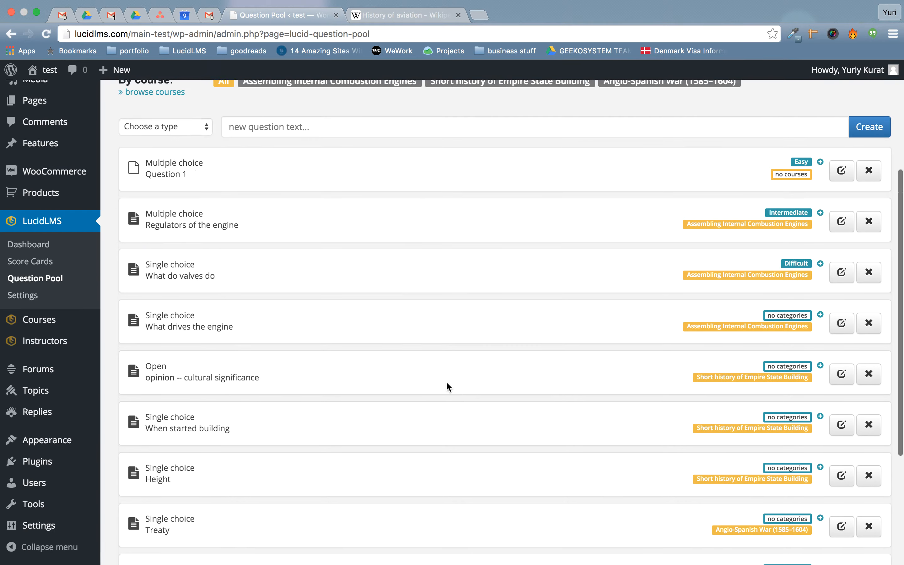
{"action": "scroll", "coordinate": [447, 381], "scroll_direction": "up", "scroll_amount": 10}
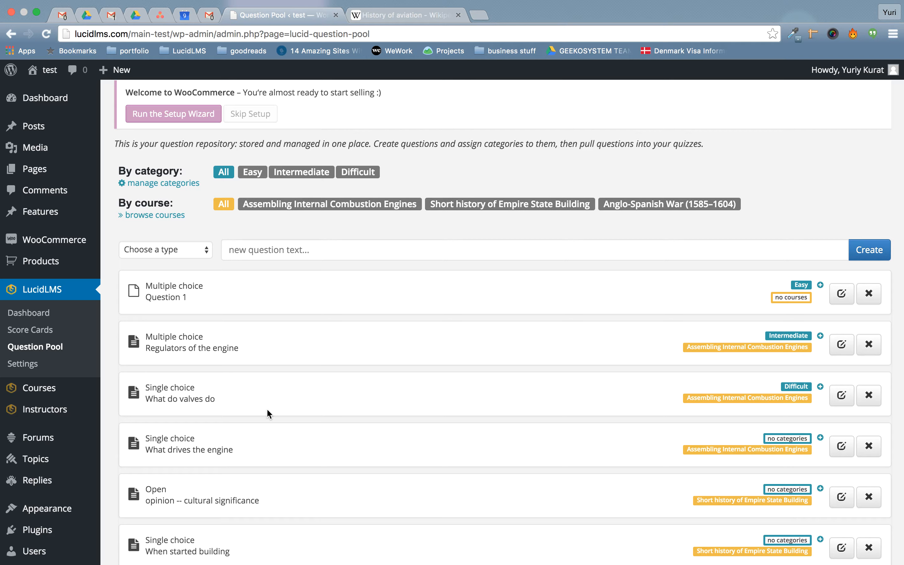
{"action": "left_click", "coordinate": [40, 313]}
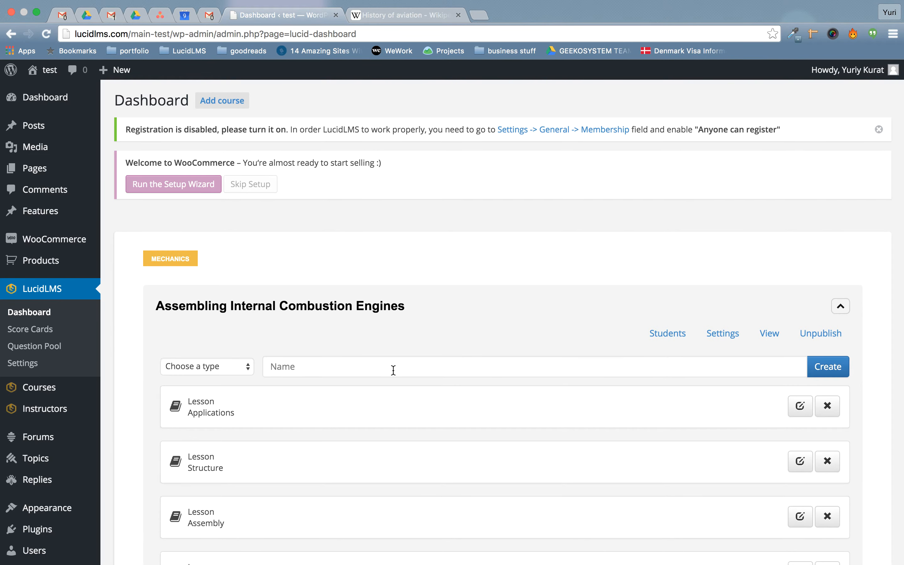
Collapse the engines course and create a new course titled 'Introduction to history of aviation'.
{"action": "scroll", "coordinate": [394, 335], "scroll_direction": "down", "scroll_amount": 10}
{"action": "scroll", "coordinate": [393, 335], "scroll_direction": "up", "scroll_amount": 12}
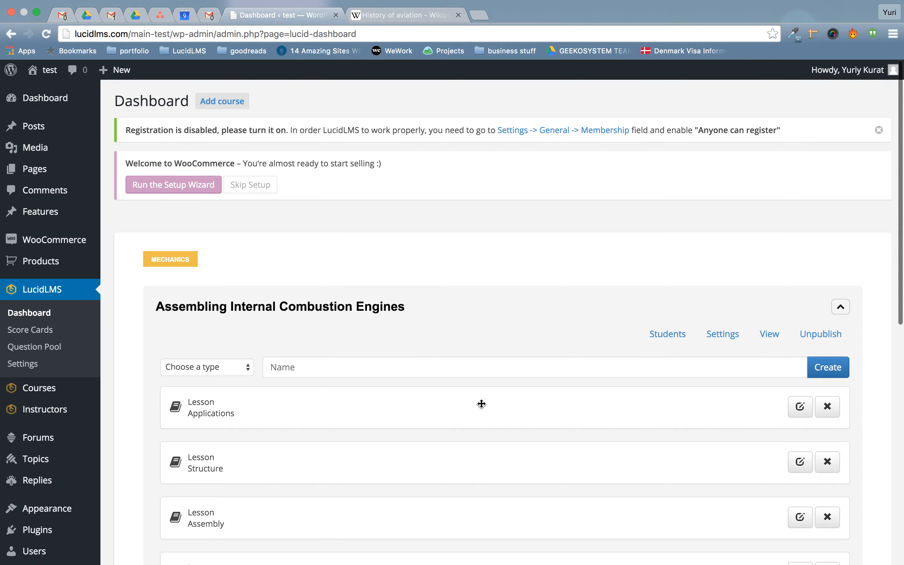
{"action": "left_click", "coordinate": [430, 305]}
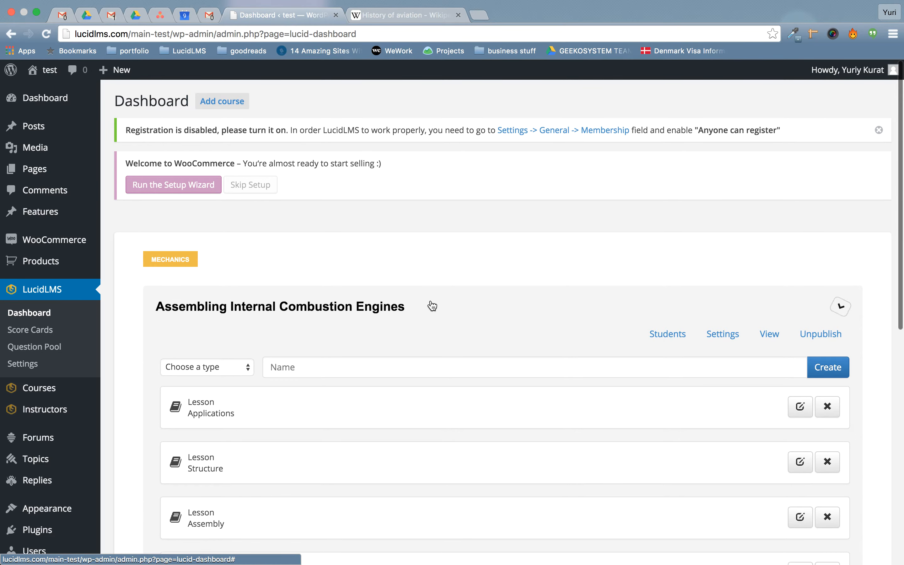
{"action": "left_click", "coordinate": [218, 100]}
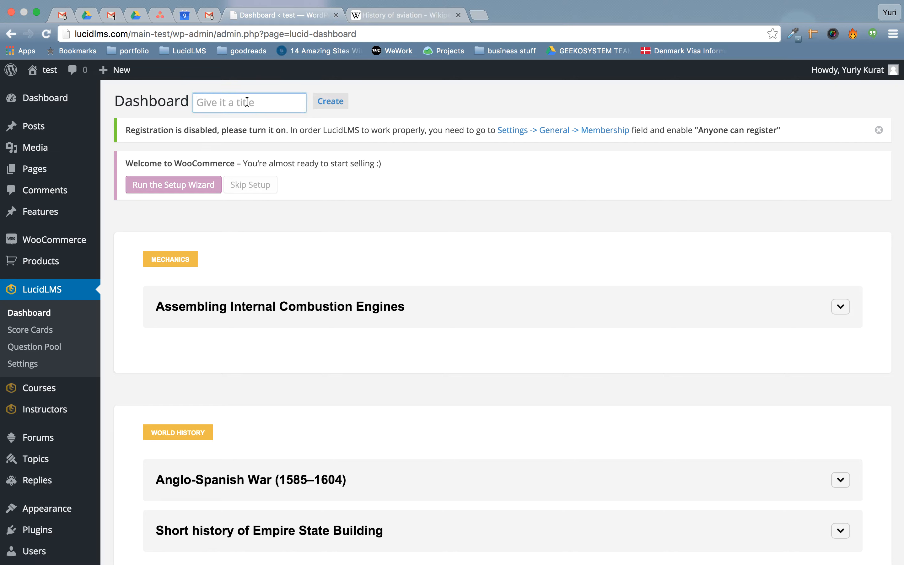
{"action": "type", "text": "Introduction to his"}
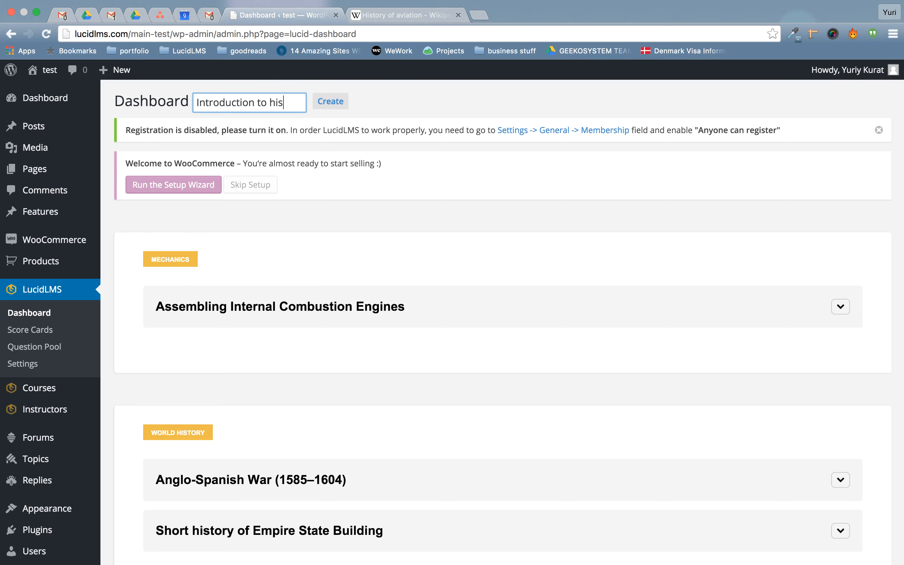
{"action": "type", "text": "tory of aviation"}
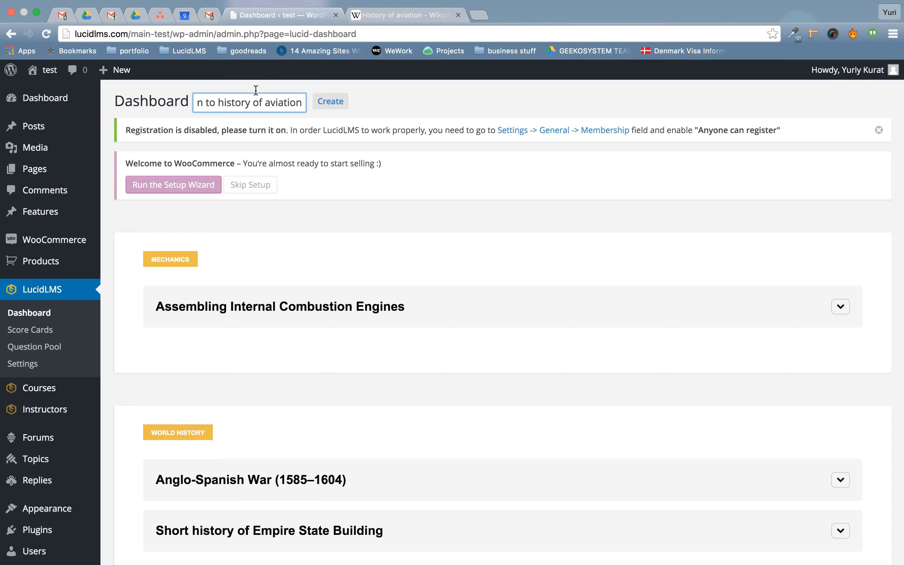
{"action": "left_click", "coordinate": [328, 102]}
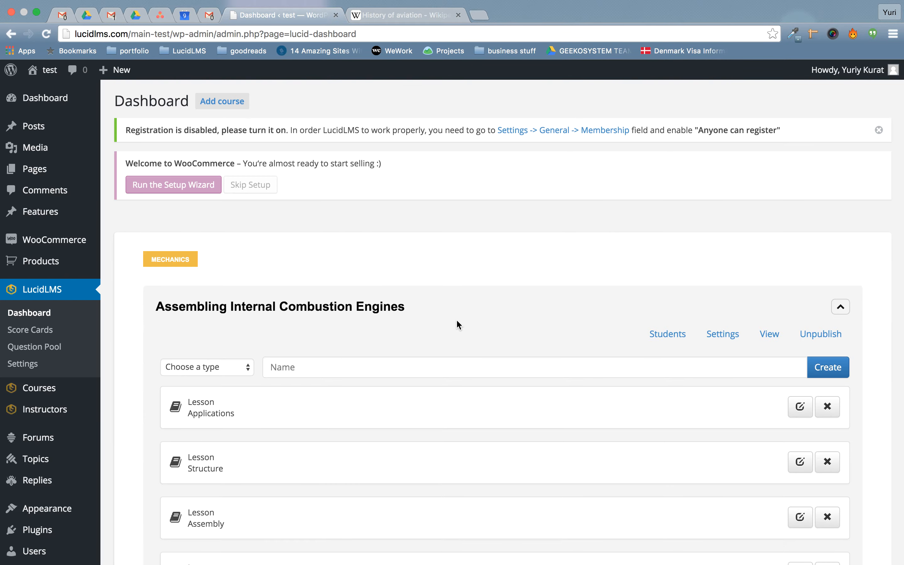
{"action": "scroll", "coordinate": [456, 320], "scroll_direction": "down", "scroll_amount": 15}
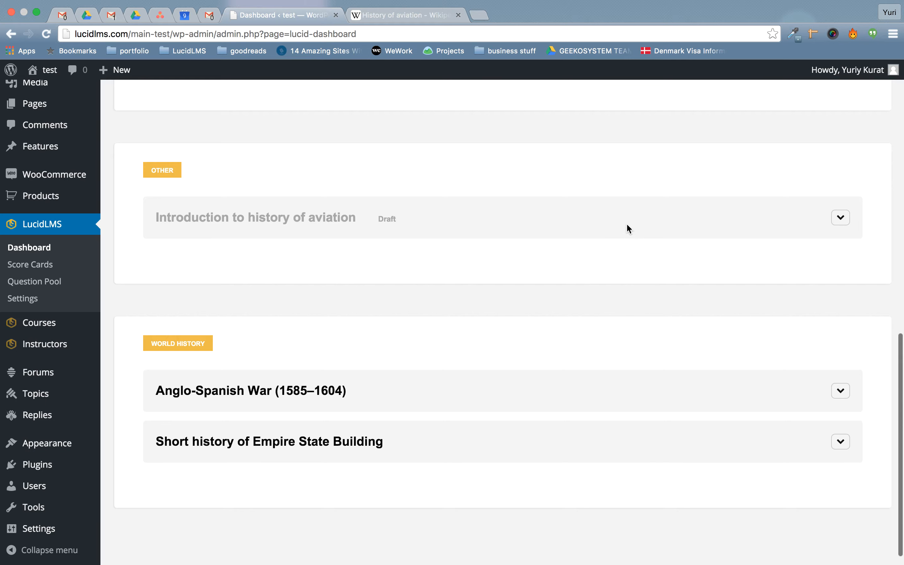
Expand the aviation course and add a lesson named 'Introduction'.
{"action": "left_click", "coordinate": [843, 219]}
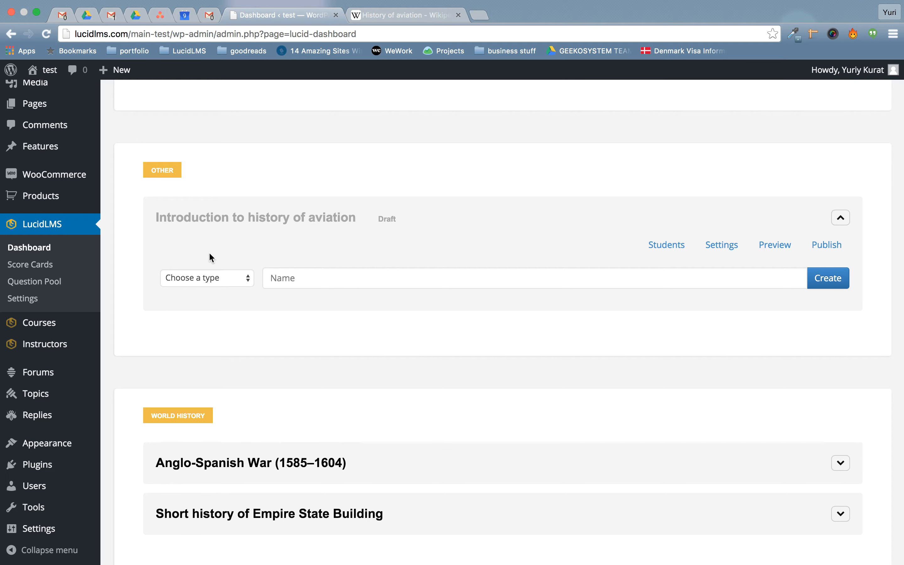
{"action": "left_click", "coordinate": [218, 277]}
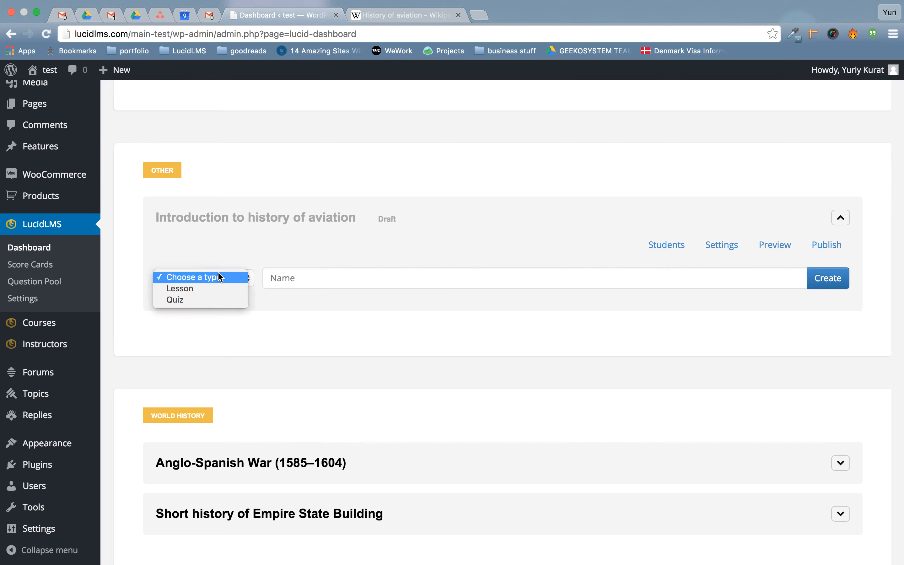
{"action": "left_click", "coordinate": [248, 287]}
{"action": "left_click", "coordinate": [349, 281]}
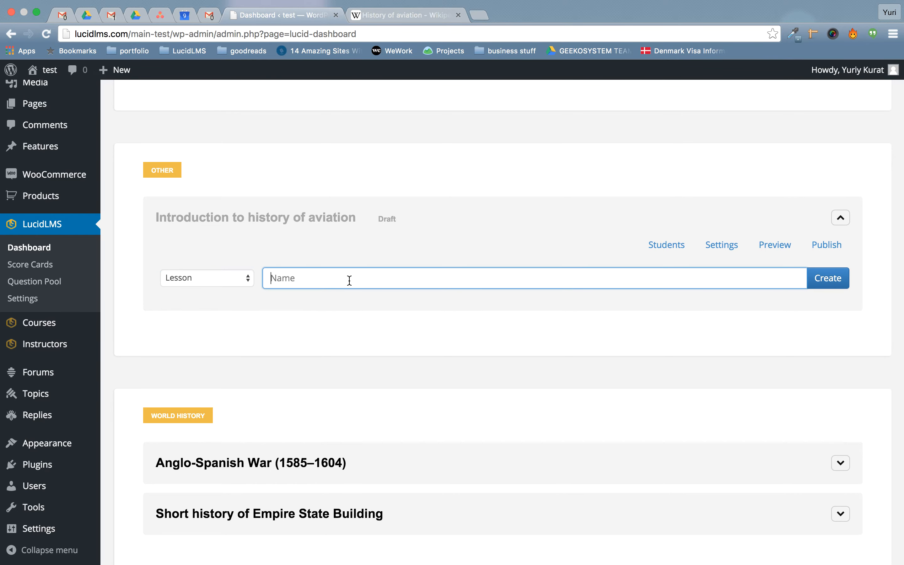
{"action": "type", "text": "Itr"}
{"action": "key", "text": "BackSpace"}
{"action": "key", "text": "BackSpace"}
{"action": "type", "text": "ntrodic"}
{"action": "key", "text": "BackSpace"}
{"action": "key", "text": "BackSpace"}
{"action": "type", "text": "uction"}
{"action": "left_click", "coordinate": [829, 287]}
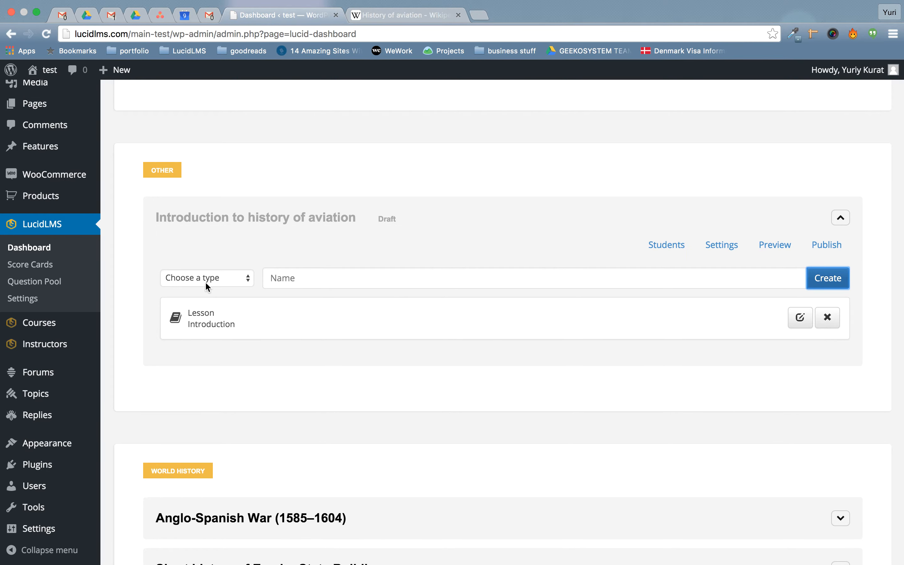
Add lessons 'First attempts' and 'Avation in WWII' to the course.
{"action": "left_click", "coordinate": [204, 281]}
{"action": "left_click", "coordinate": [208, 288]}
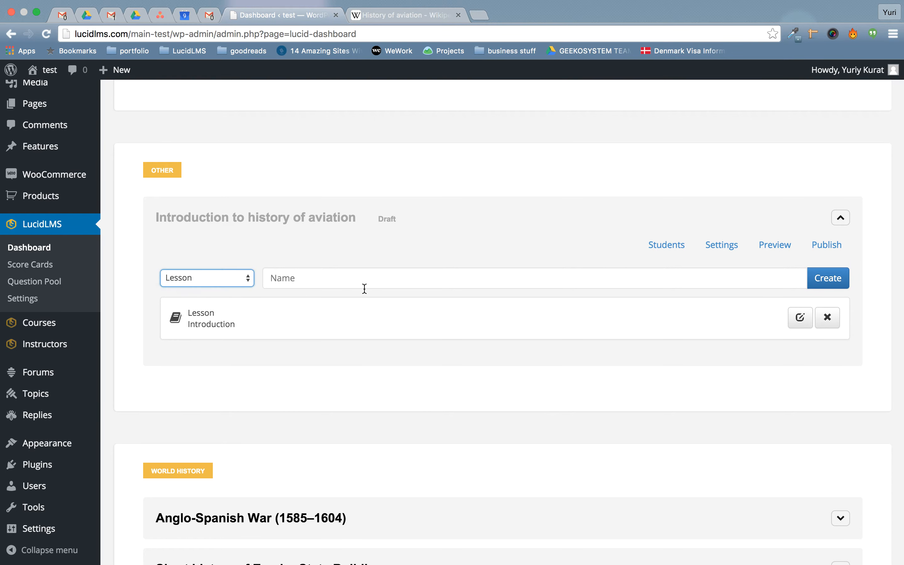
{"action": "left_click", "coordinate": [414, 279]}
{"action": "type", "text": "First attem"}
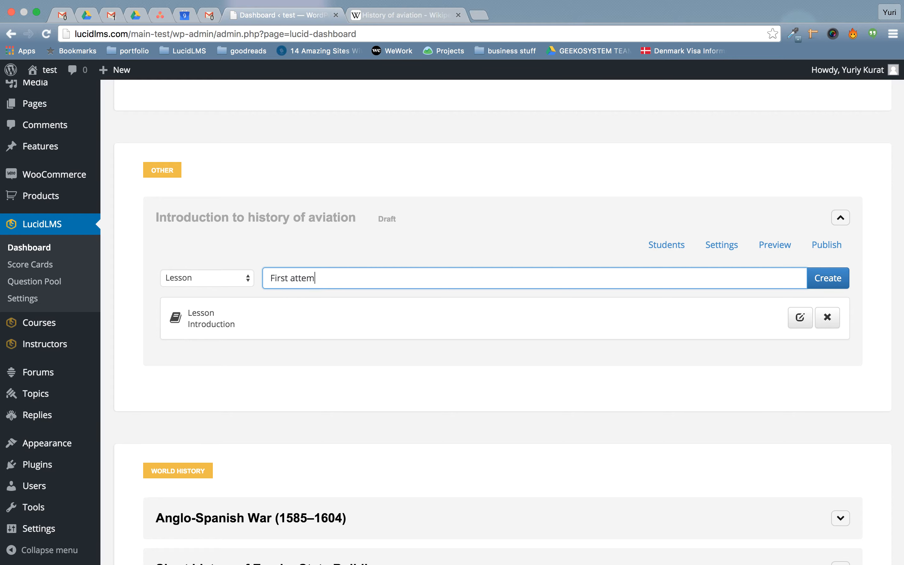
{"action": "type", "text": "pts"}
{"action": "left_click", "coordinate": [839, 284]}
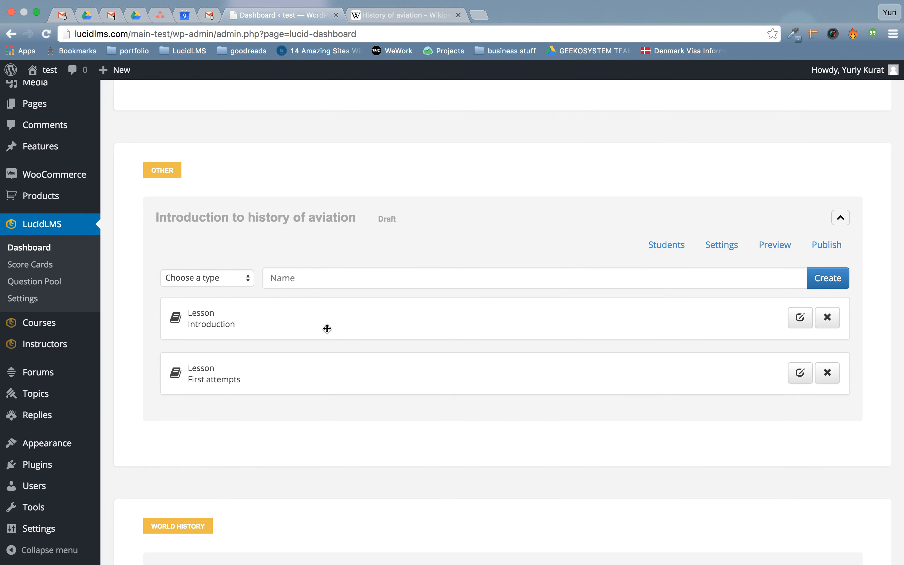
{"action": "left_click", "coordinate": [187, 276]}
{"action": "left_click", "coordinate": [189, 288]}
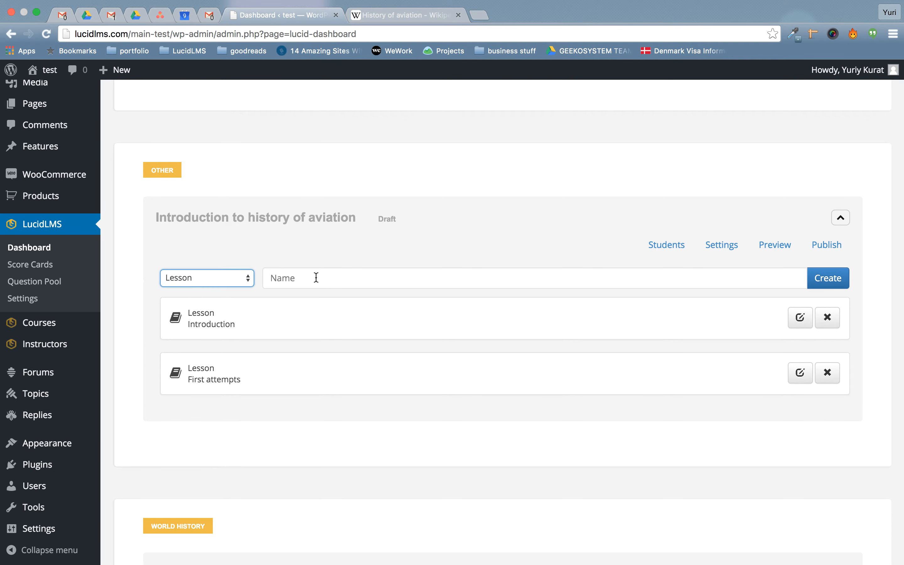
{"action": "left_click", "coordinate": [335, 278]}
{"action": "type", "text": "A"}
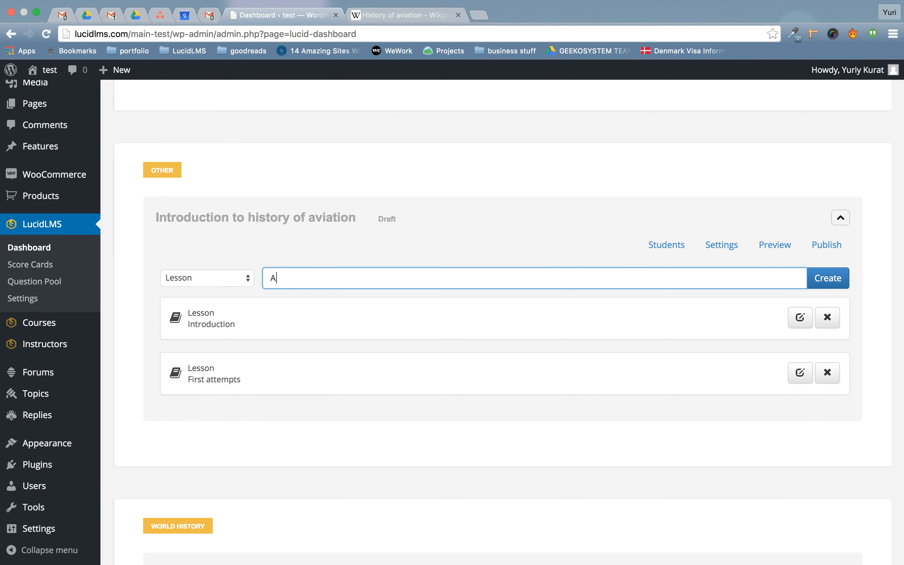
{"action": "type", "text": "vation in WWII"}
{"action": "left_click", "coordinate": [828, 278]}
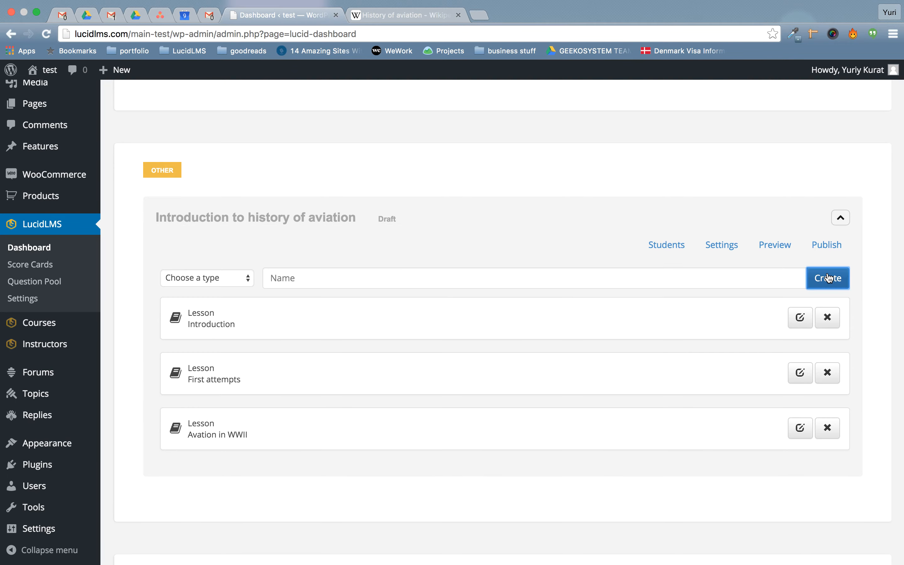
Add a lesson 'The Wright Brothers' and a quiz named 'Final Quiz'.
{"action": "left_click", "coordinate": [224, 277]}
{"action": "left_click", "coordinate": [225, 288]}
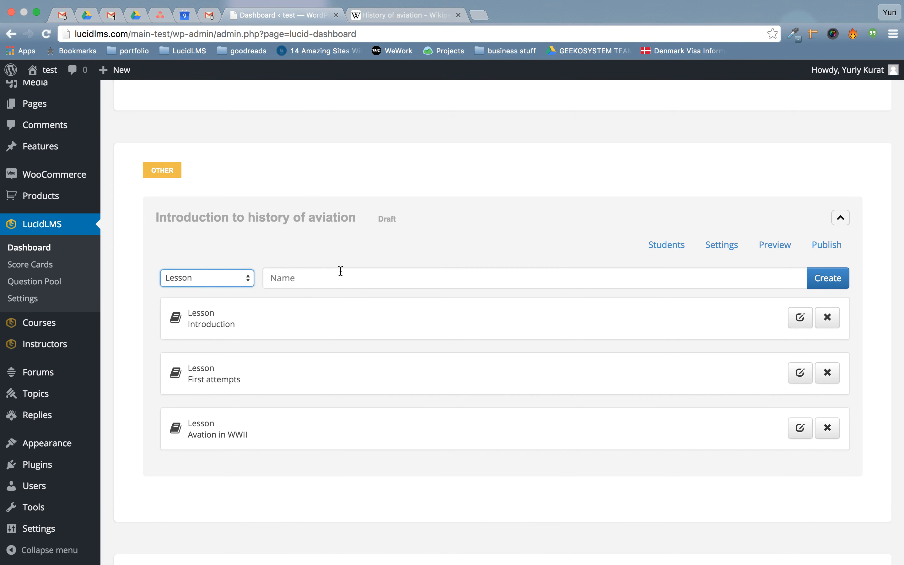
{"action": "left_click", "coordinate": [339, 271]}
{"action": "type", "text": "The W"}
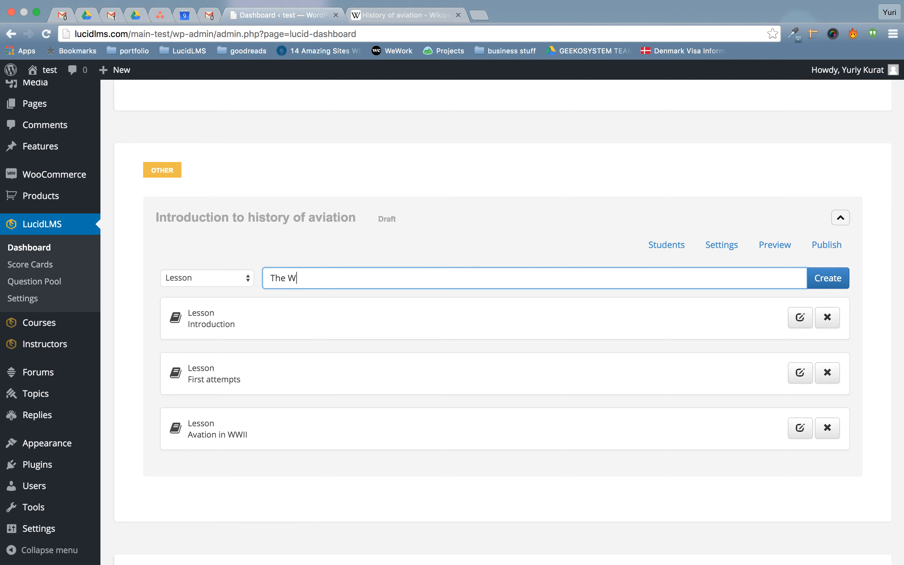
{"action": "type", "text": "right Brothers"}
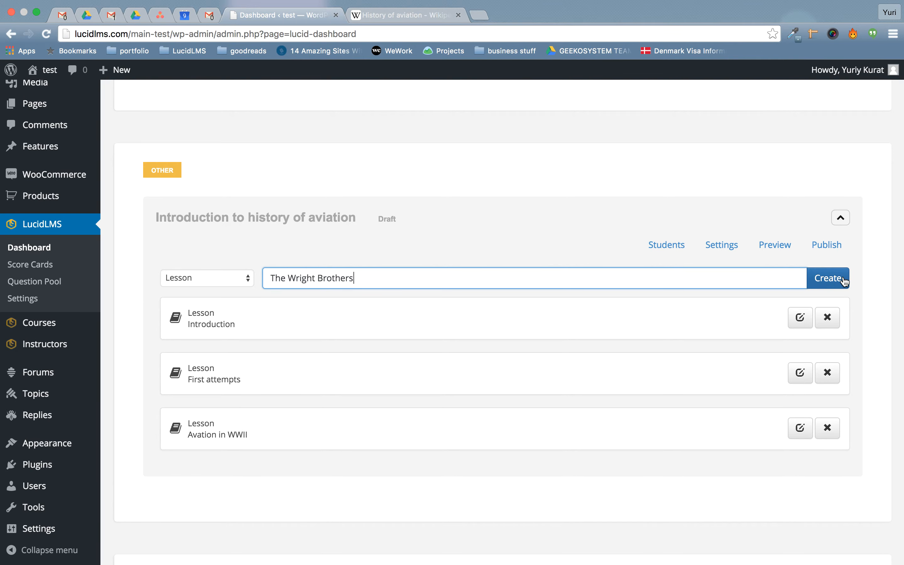
{"action": "left_click", "coordinate": [828, 278]}
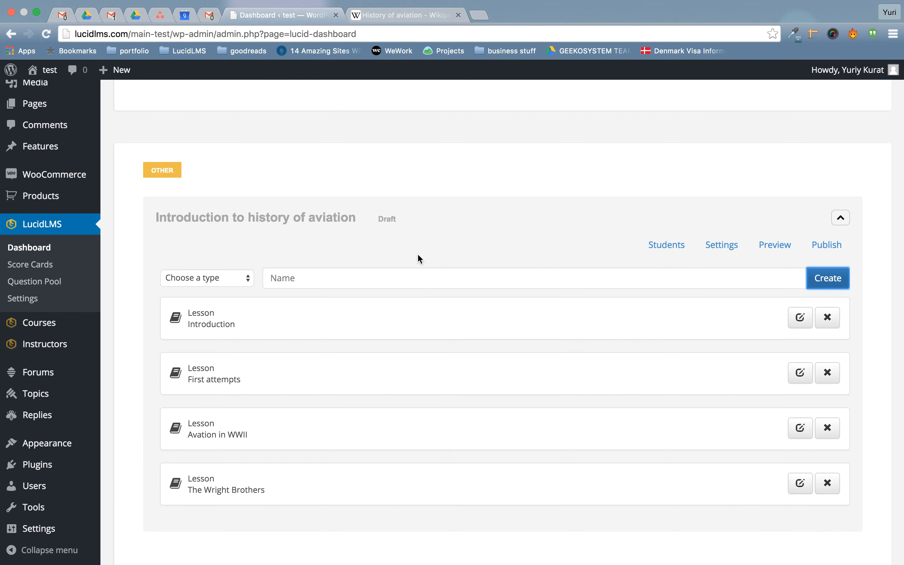
{"action": "left_click", "coordinate": [209, 277]}
{"action": "left_click", "coordinate": [186, 298]}
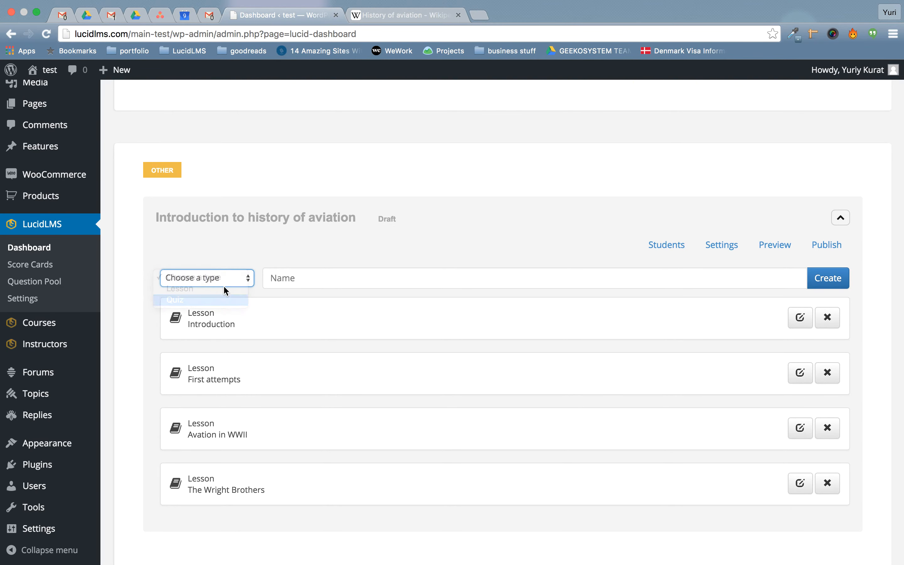
{"action": "left_click", "coordinate": [332, 277]}
{"action": "type", "text": "Final Quiz"}
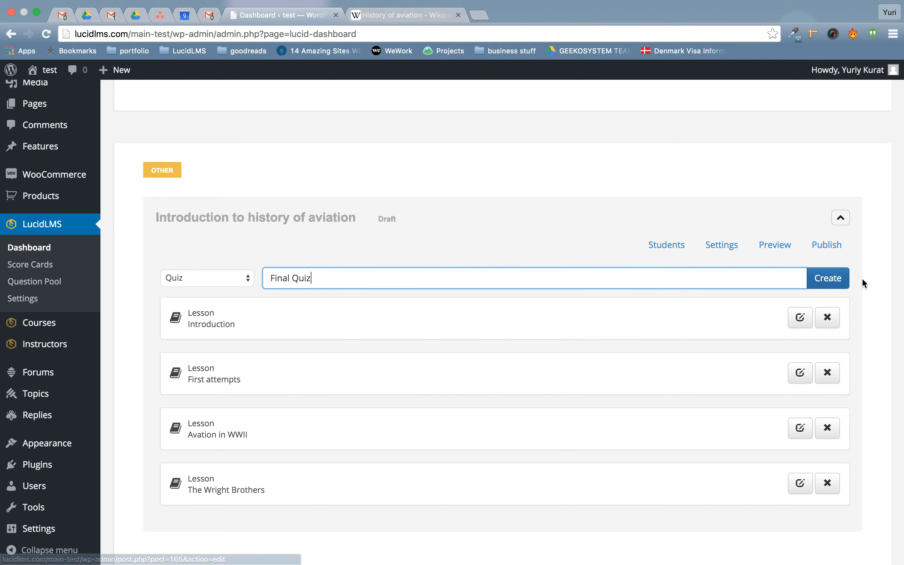
{"action": "left_click", "coordinate": [839, 278]}
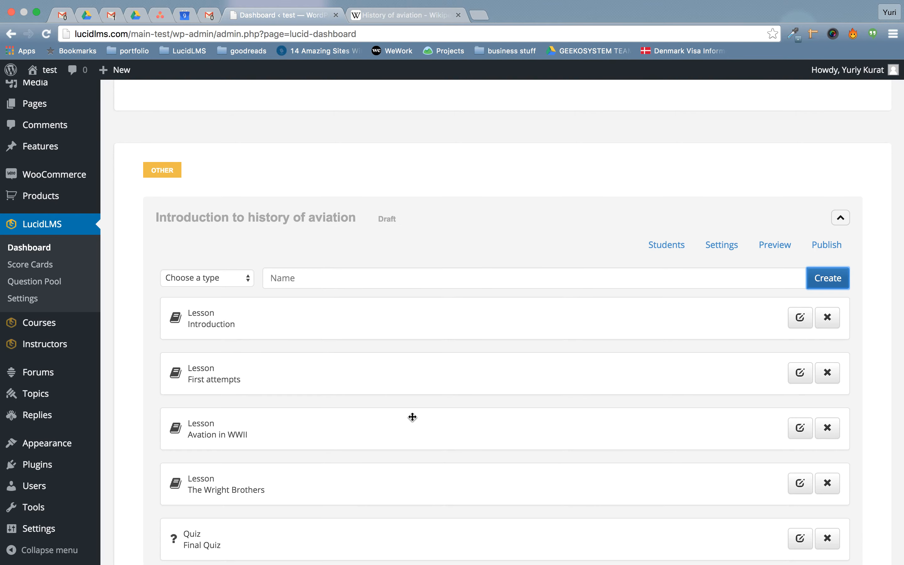
Move The Wright Brothers to second place and publish the aviation course.
{"action": "scroll", "coordinate": [412, 420], "scroll_direction": "down", "scroll_amount": 3}
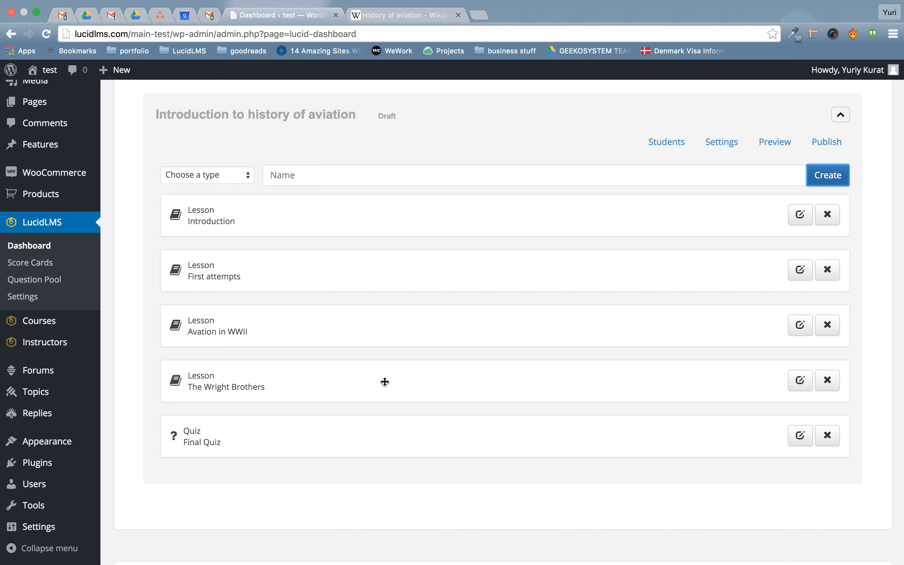
{"action": "left_click_drag", "start_coordinate": [385, 381], "coordinate": [383, 262]}
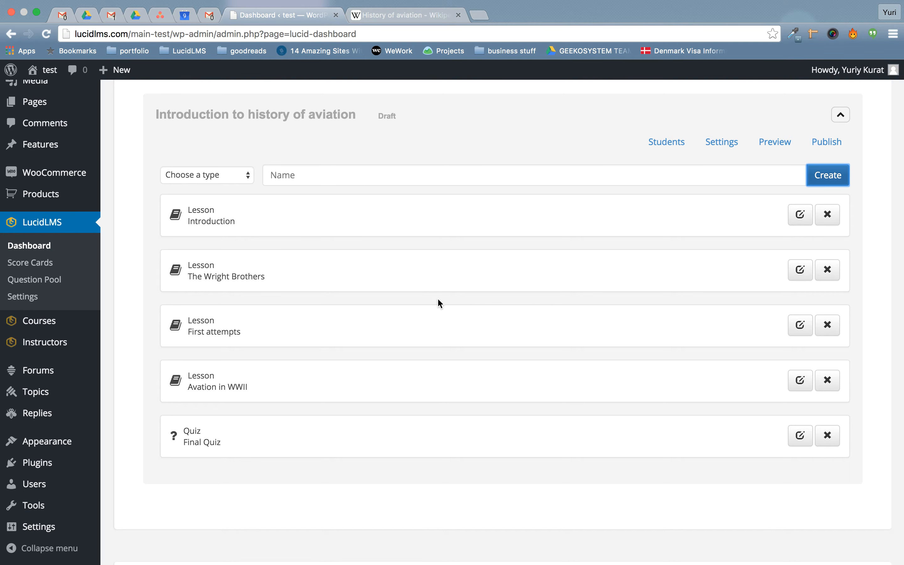
{"action": "left_click", "coordinate": [825, 142]}
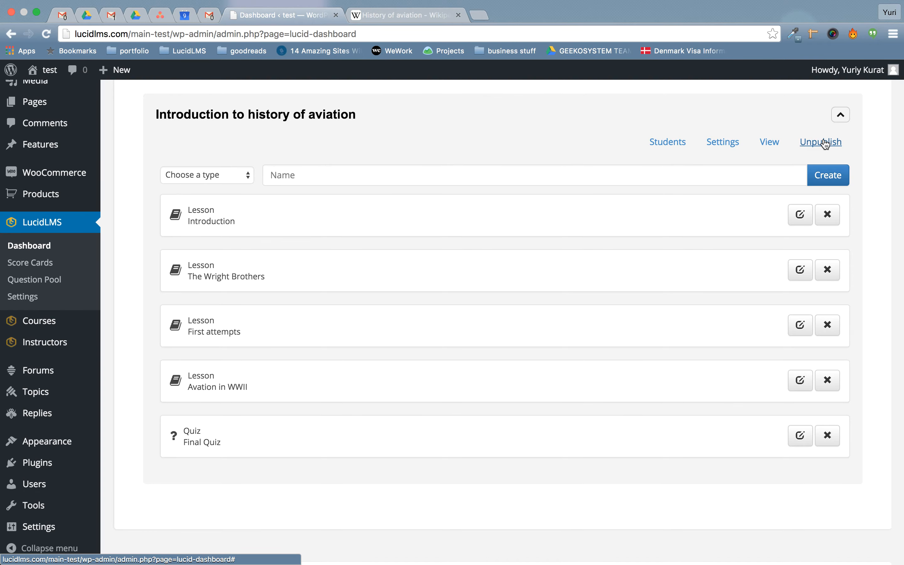
Open the public site from Visit Site in a new tab.
{"action": "mouse_move", "coordinate": [51, 69]}
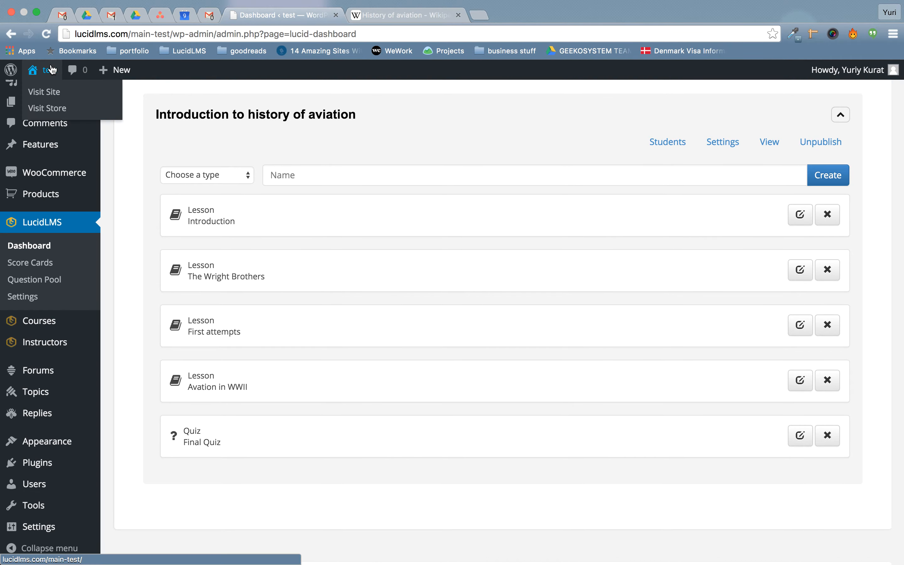
{"action": "right_click", "coordinate": [52, 95]}
{"action": "left_click", "coordinate": [67, 98]}
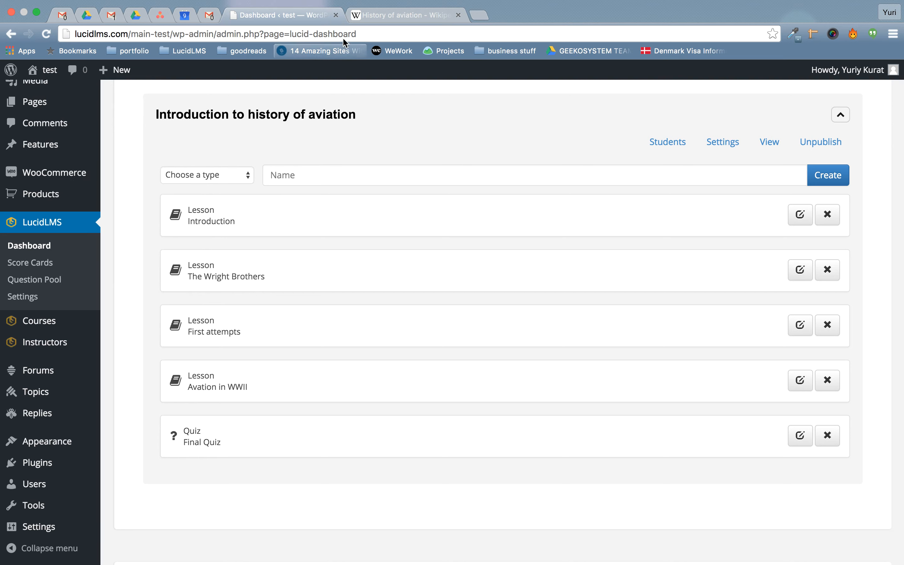
Find the aviation course under Other on the public Courses page, then return to the dashboard.
{"action": "left_click", "coordinate": [380, 20]}
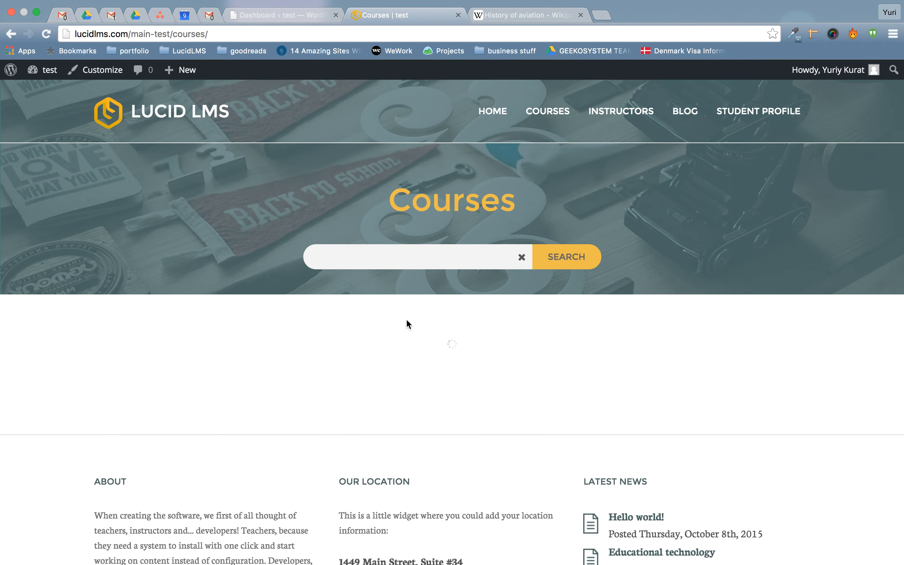
{"action": "left_click", "coordinate": [398, 412]}
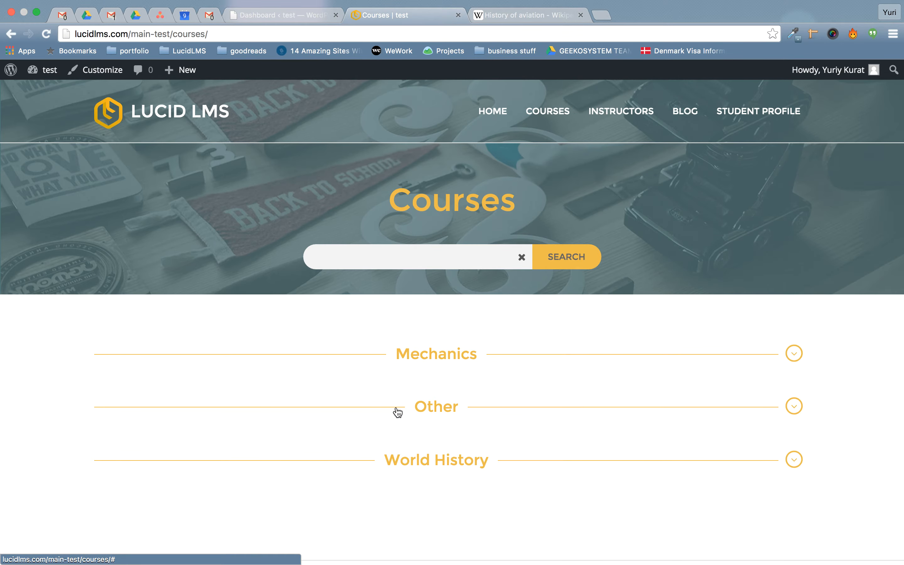
{"action": "scroll", "coordinate": [396, 411], "scroll_direction": "down", "scroll_amount": 7}
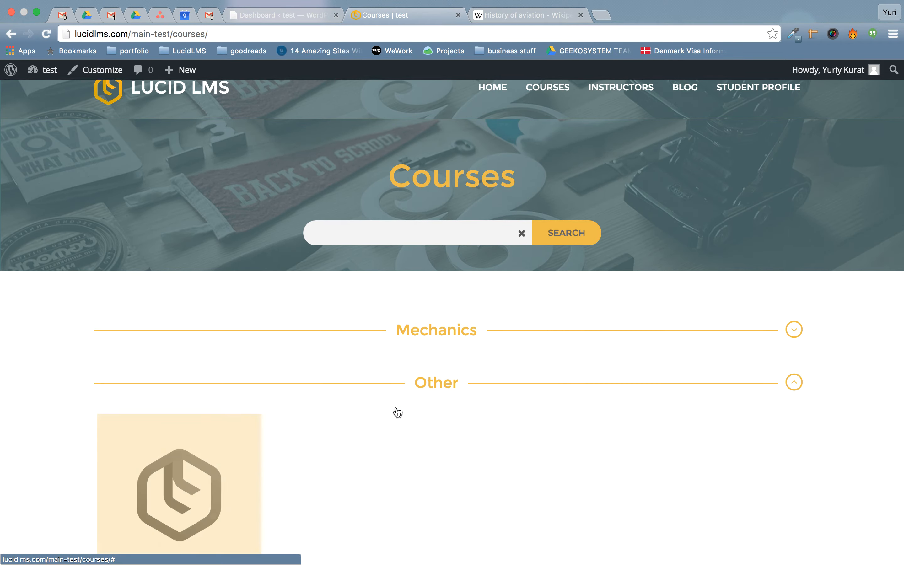
{"action": "mouse_move", "coordinate": [209, 271]}
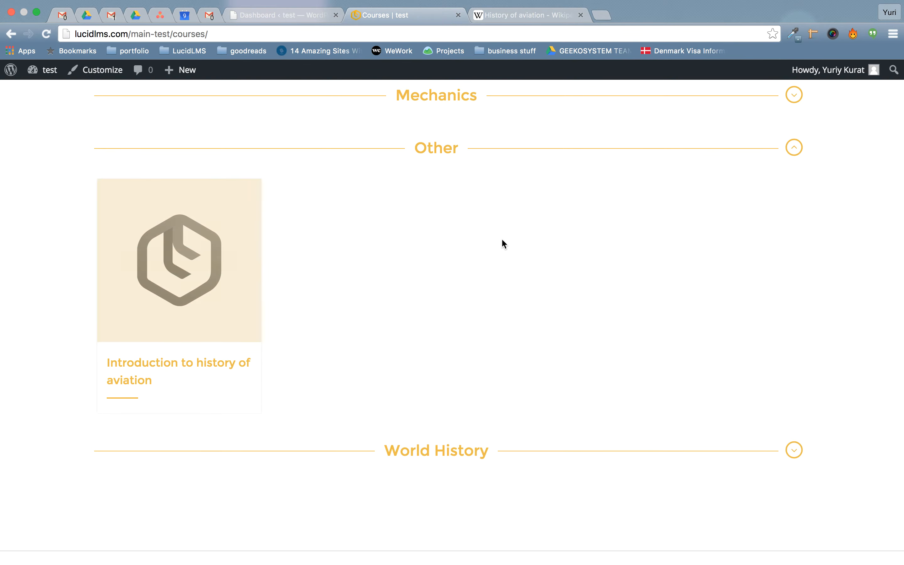
{"action": "left_click", "coordinate": [287, 16]}
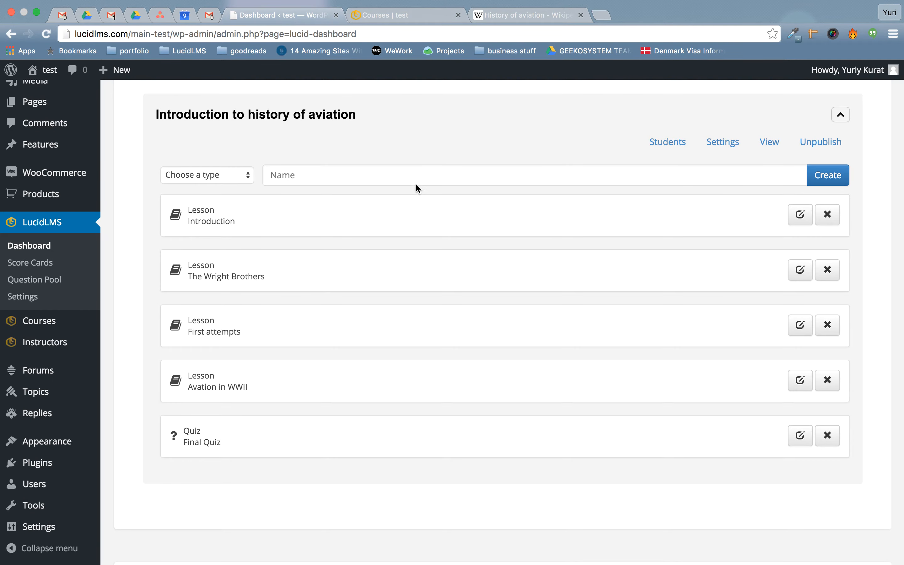
Paste the first three paragraphs of Wikipedia's History of aviation into the course description.
{"action": "left_click", "coordinate": [721, 152]}
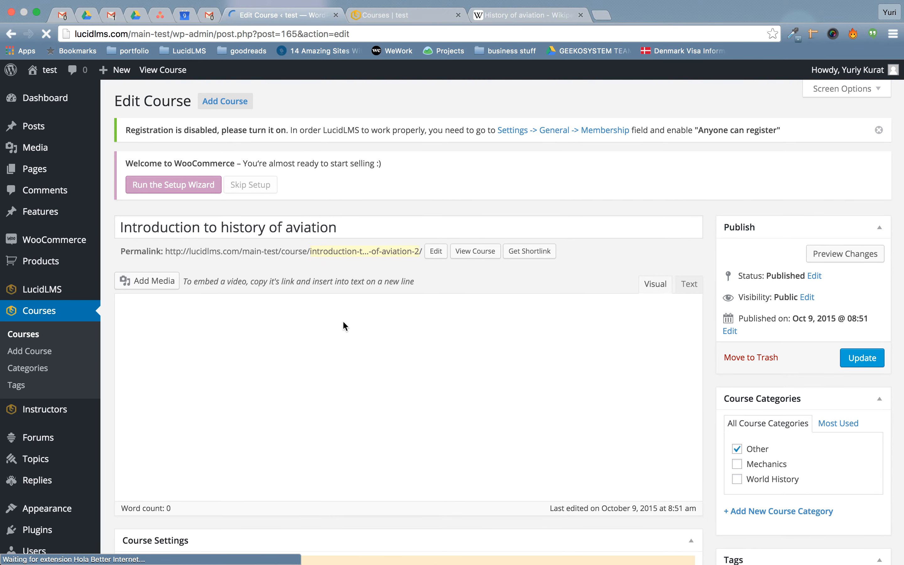
{"action": "left_click", "coordinate": [325, 324]}
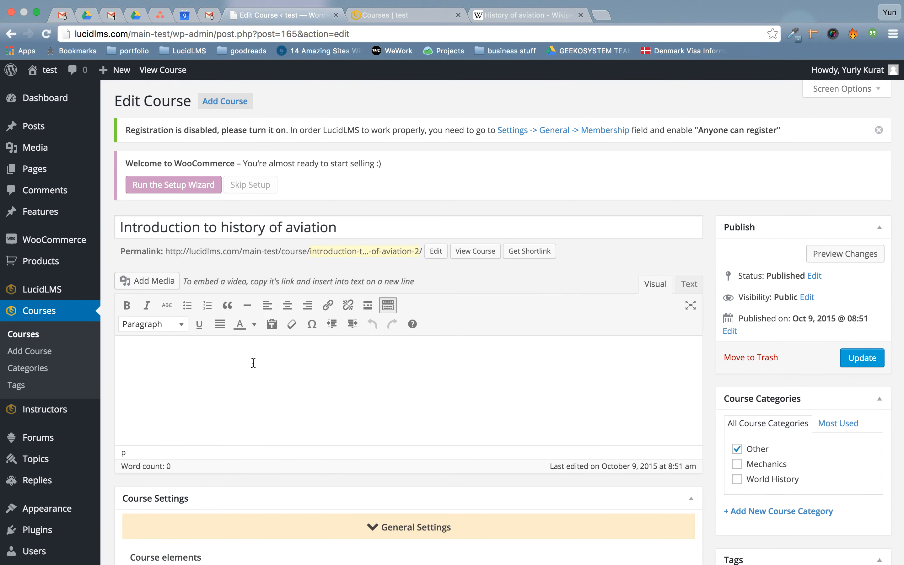
{"action": "left_click", "coordinate": [503, 14]}
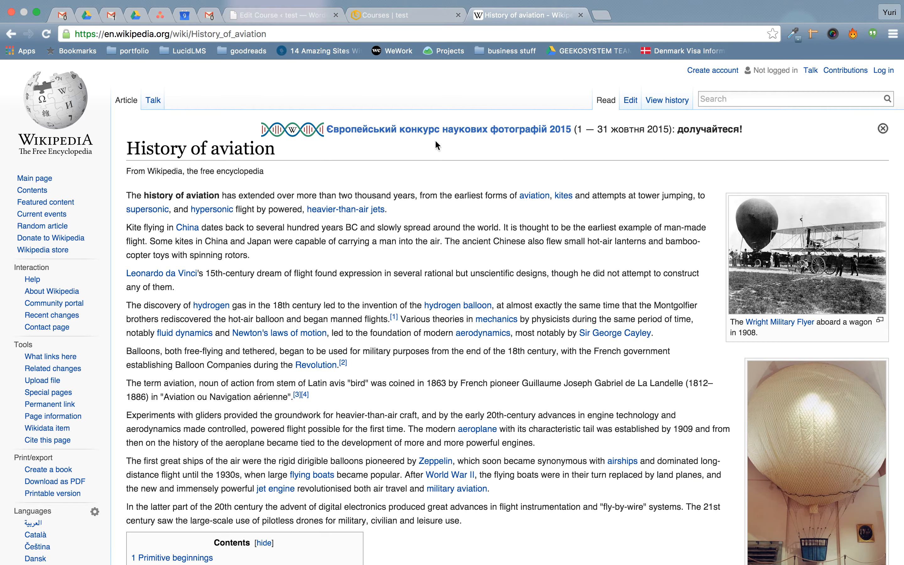
{"action": "left_click_drag", "start_coordinate": [127, 191], "coordinate": [356, 282]}
{"action": "key", "text": "super+c"}
{"action": "left_click", "coordinate": [409, 17]}
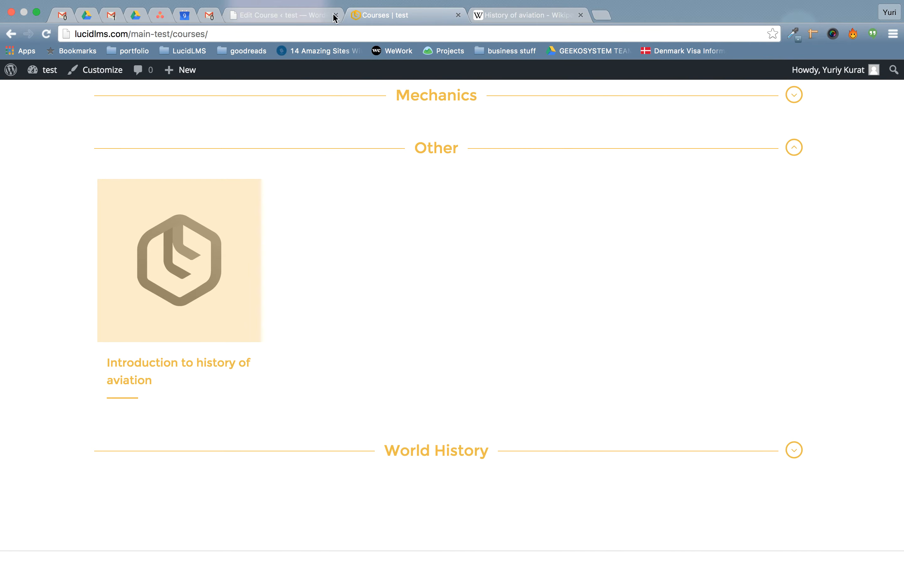
{"action": "left_click", "coordinate": [269, 15]}
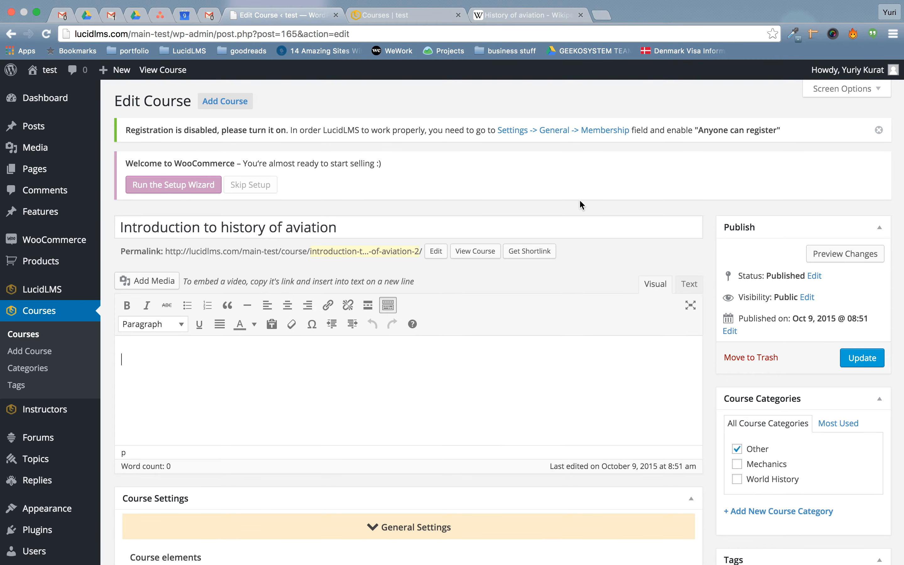
{"action": "left_click", "coordinate": [688, 285]}
{"action": "key", "text": "super+v"}
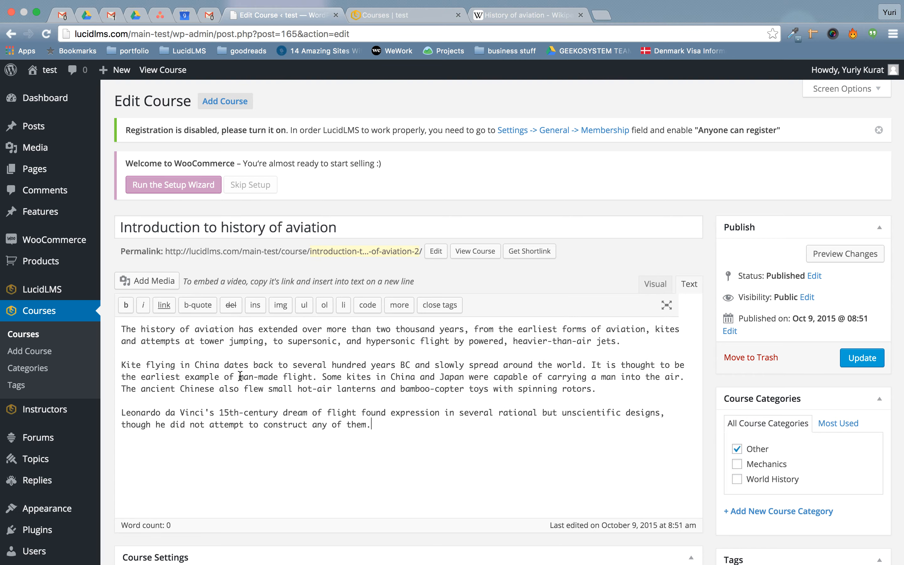
{"action": "left_click", "coordinate": [658, 288]}
Move the course from the Other category to World History.
{"action": "scroll", "coordinate": [512, 351], "scroll_direction": "down", "scroll_amount": 5}
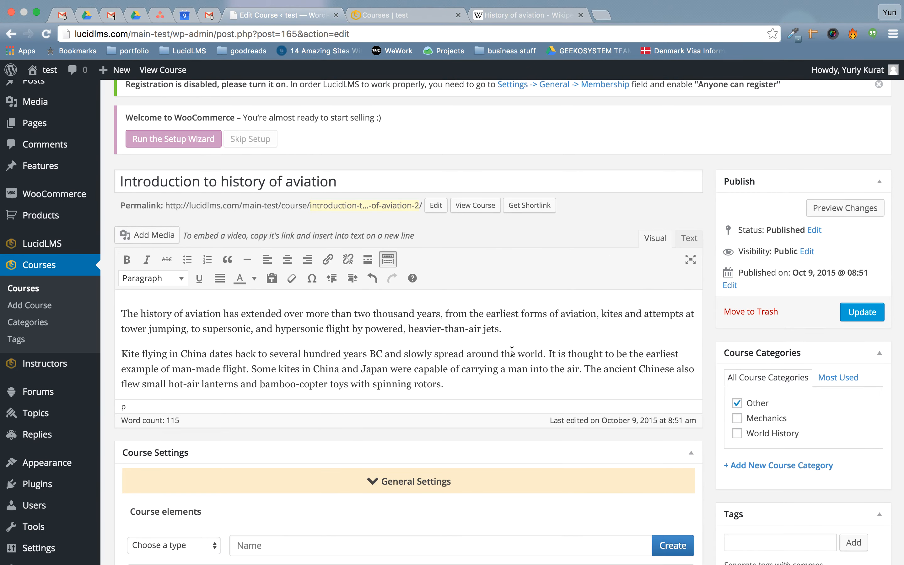
{"action": "scroll", "coordinate": [512, 352], "scroll_direction": "down", "scroll_amount": 7}
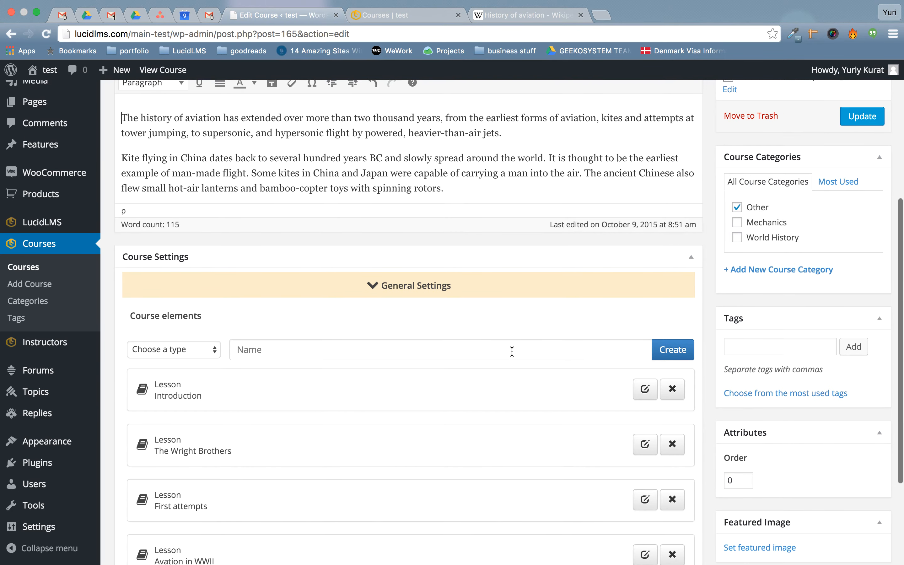
{"action": "left_click", "coordinate": [737, 207]}
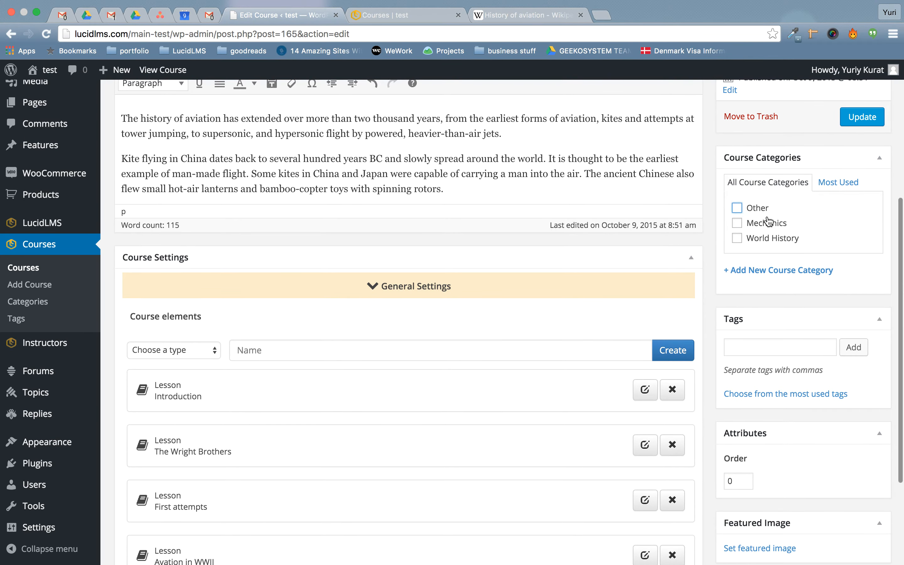
{"action": "left_click", "coordinate": [763, 239]}
Set the Wright Military Flyer biplane photo as the course's featured image.
{"action": "scroll", "coordinate": [760, 343], "scroll_direction": "down", "scroll_amount": 7}
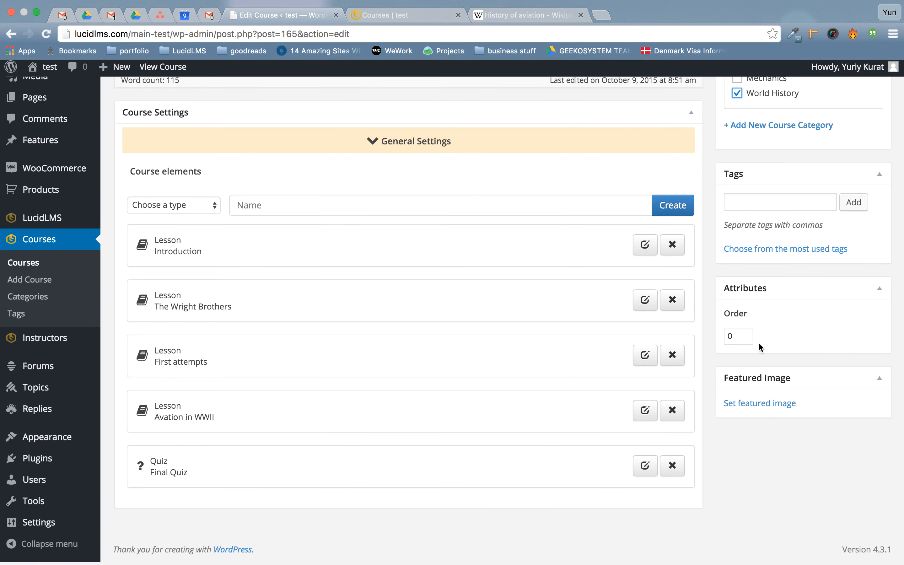
{"action": "left_click", "coordinate": [750, 410]}
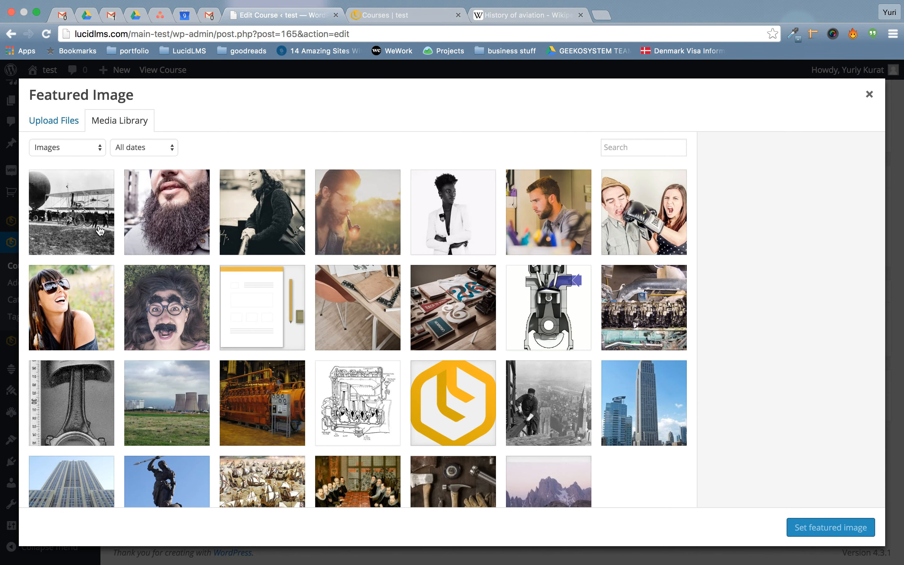
{"action": "left_click", "coordinate": [67, 208]}
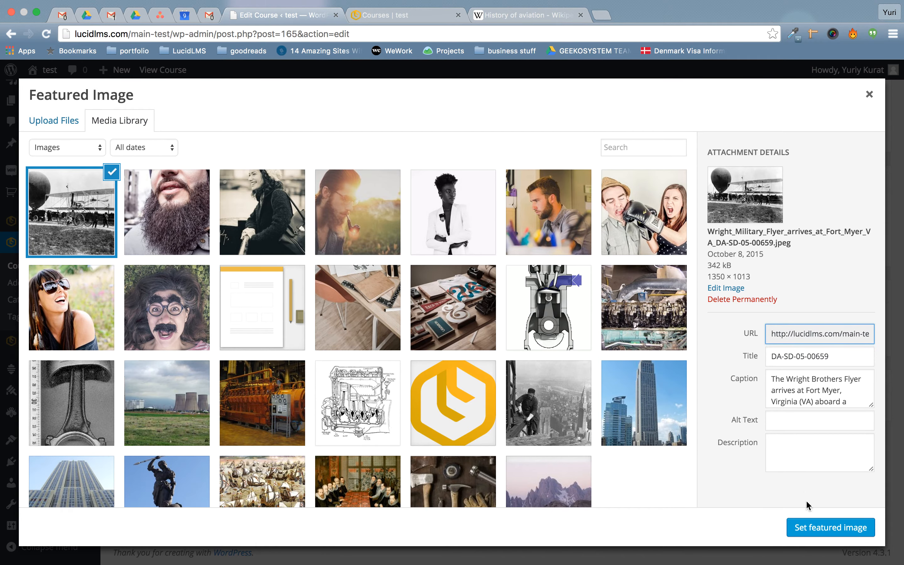
{"action": "left_click", "coordinate": [819, 525]}
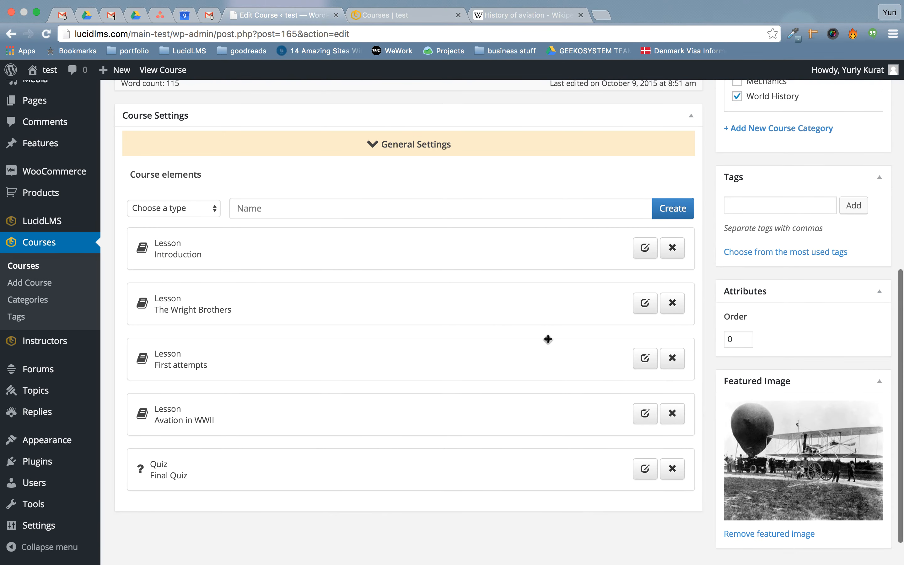
{"action": "scroll", "coordinate": [380, 363], "scroll_direction": "up", "scroll_amount": 3}
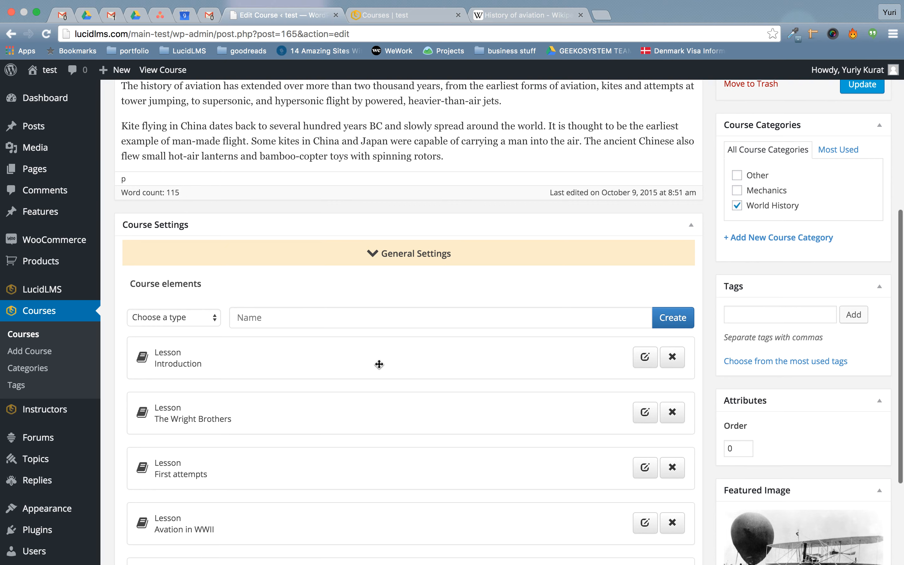
Set 30 availability days, sequential logic True, Final quiz threshold, and assign an instructor.
{"action": "left_click", "coordinate": [441, 252]}
{"action": "scroll", "coordinate": [456, 317], "scroll_direction": "down", "scroll_amount": 4}
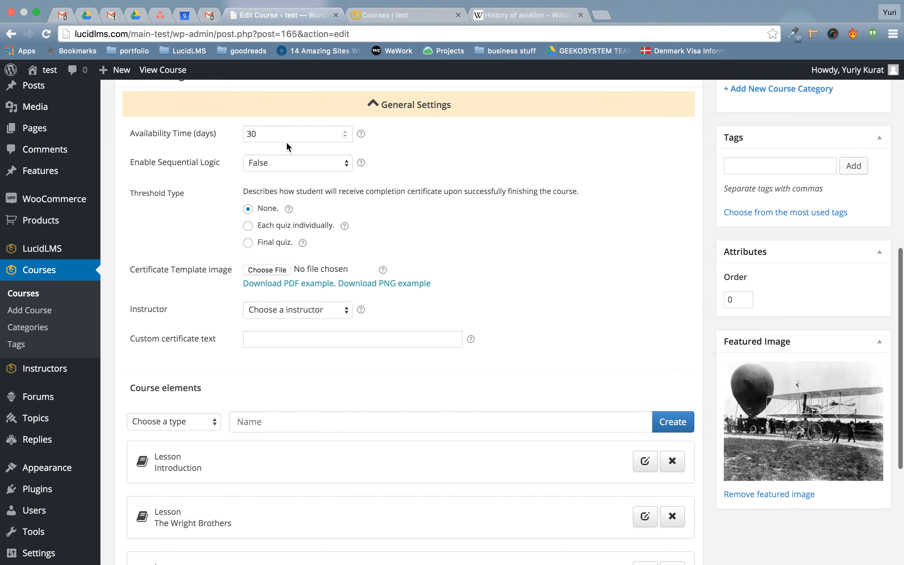
{"action": "left_click", "coordinate": [313, 136]}
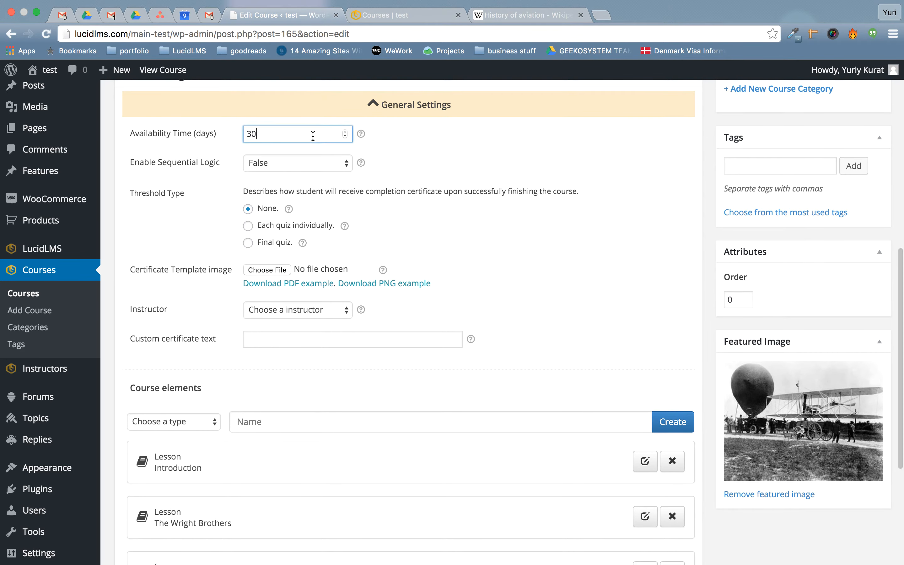
{"action": "left_click", "coordinate": [300, 169]}
{"action": "left_click", "coordinate": [289, 177]}
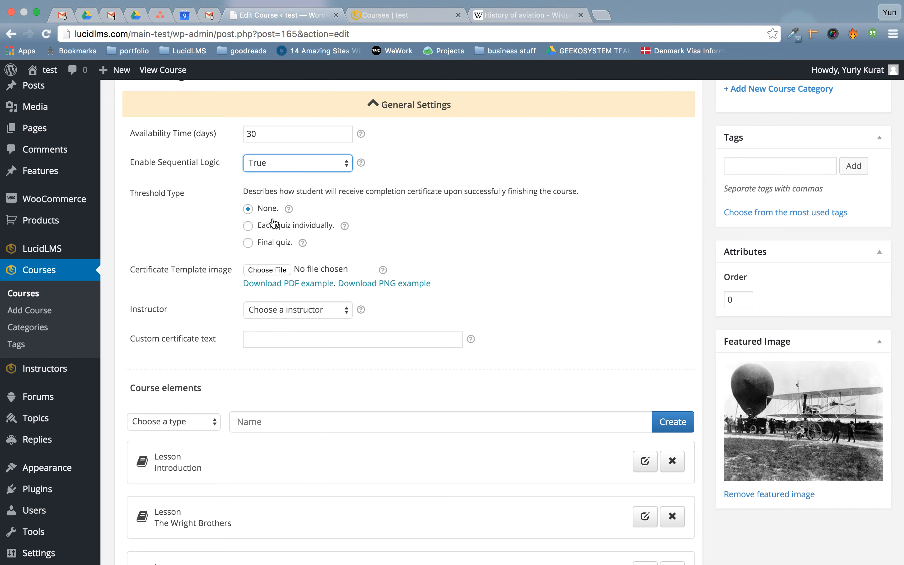
{"action": "left_click", "coordinate": [275, 246]}
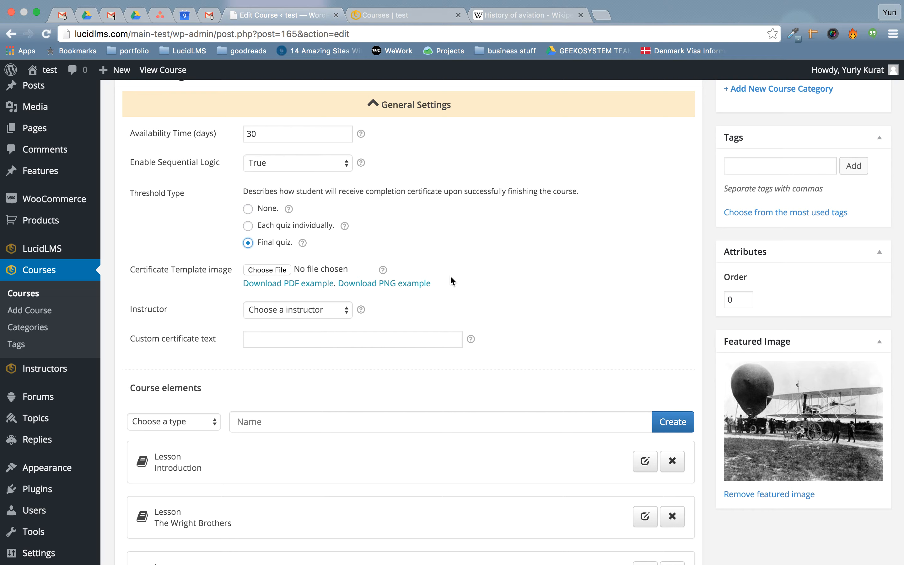
{"action": "left_click", "coordinate": [327, 308]}
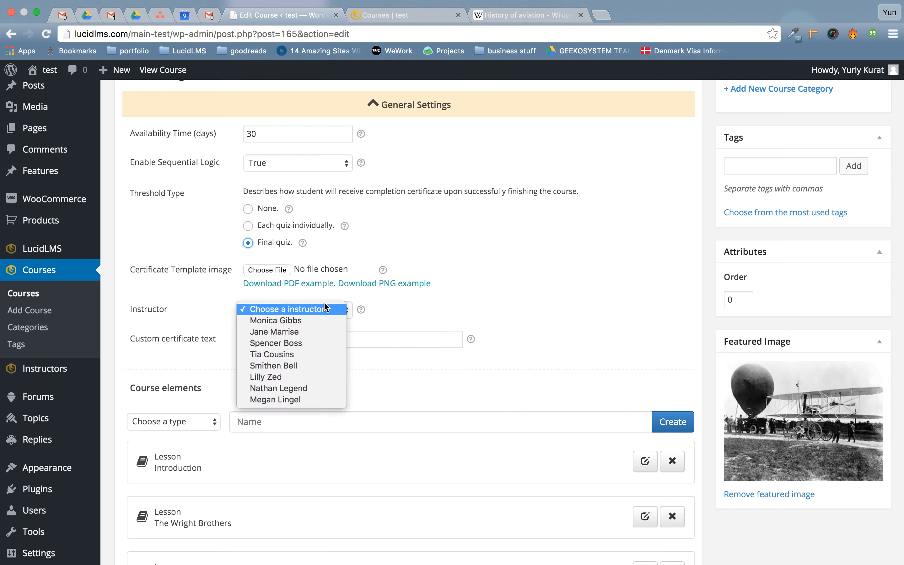
{"action": "left_click", "coordinate": [660, 311]}
{"action": "key", "text": "Down"}
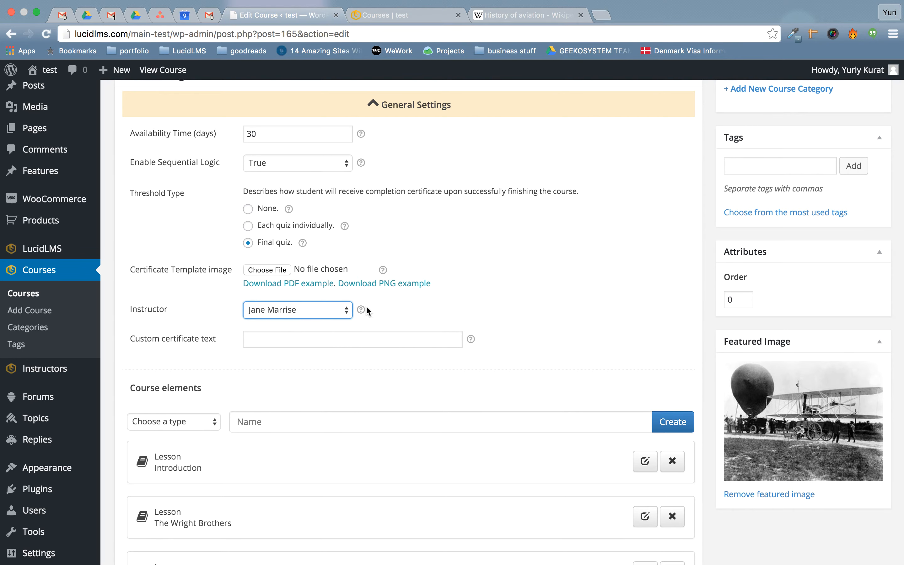
{"action": "scroll", "coordinate": [454, 383], "scroll_direction": "up", "scroll_amount": 1}
{"action": "scroll", "coordinate": [452, 378], "scroll_direction": "up", "scroll_amount": 10}
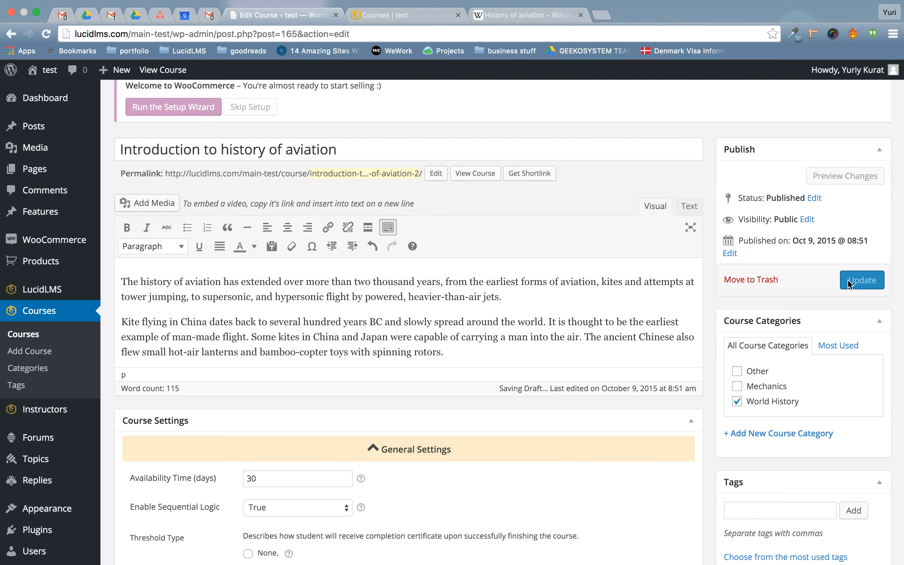
Update the course, then reload the public Courses page and expand World History.
{"action": "left_click", "coordinate": [851, 285]}
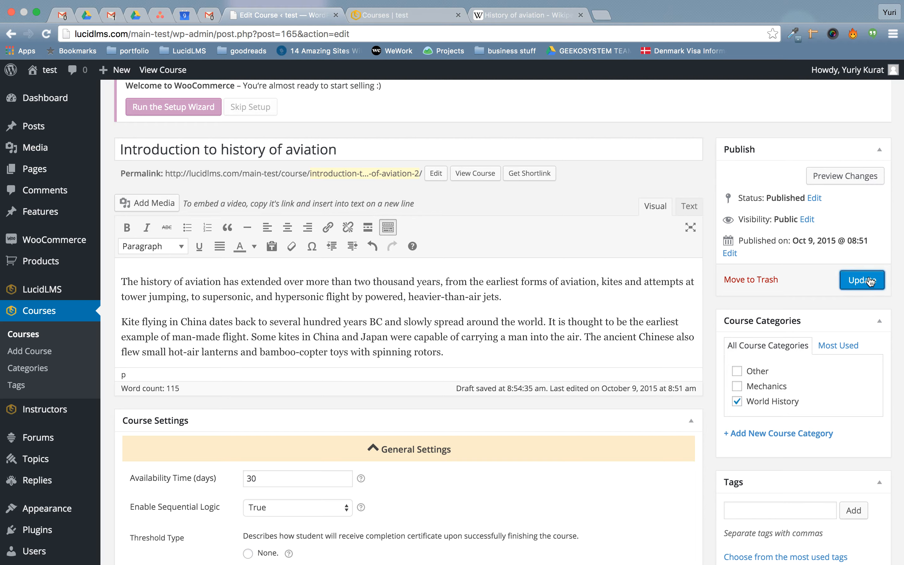
{"action": "left_click", "coordinate": [862, 287]}
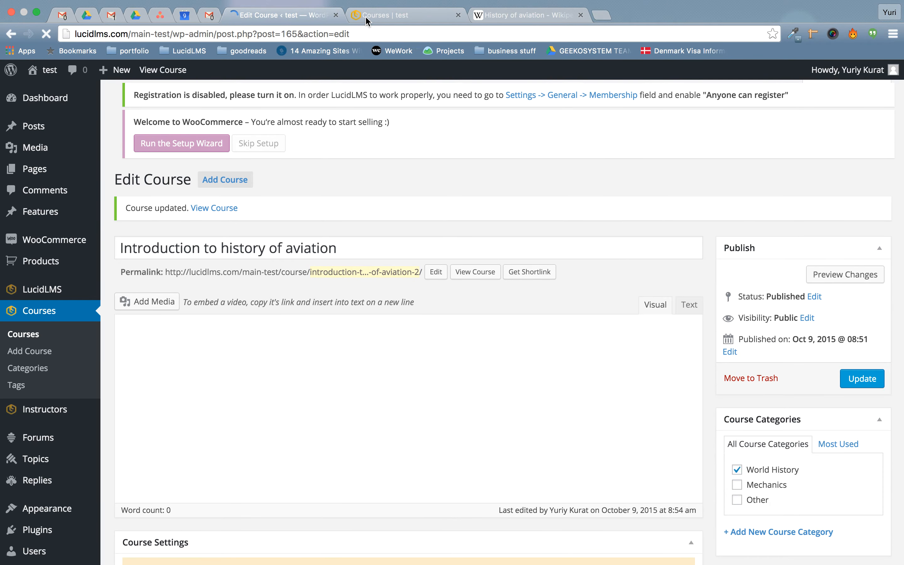
{"action": "left_click", "coordinate": [366, 19]}
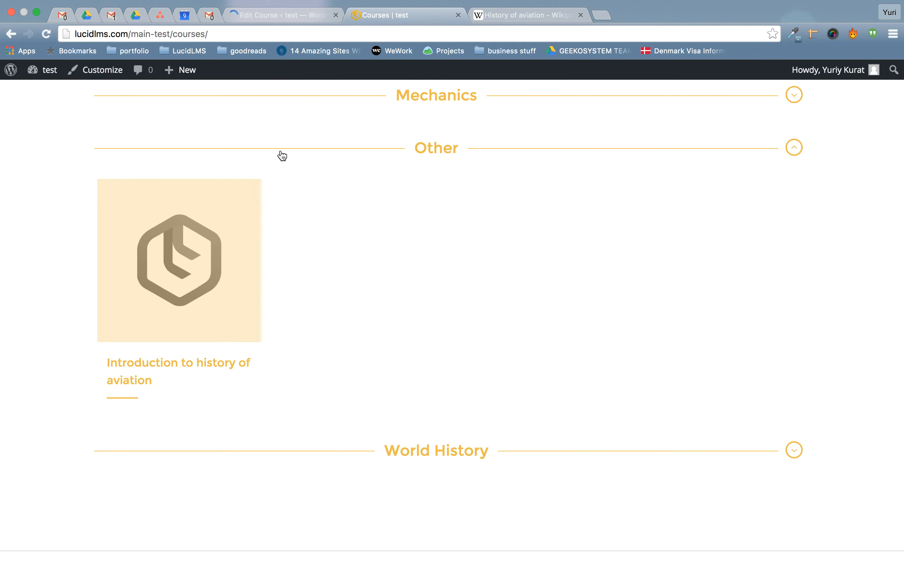
{"action": "key", "text": "super+r"}
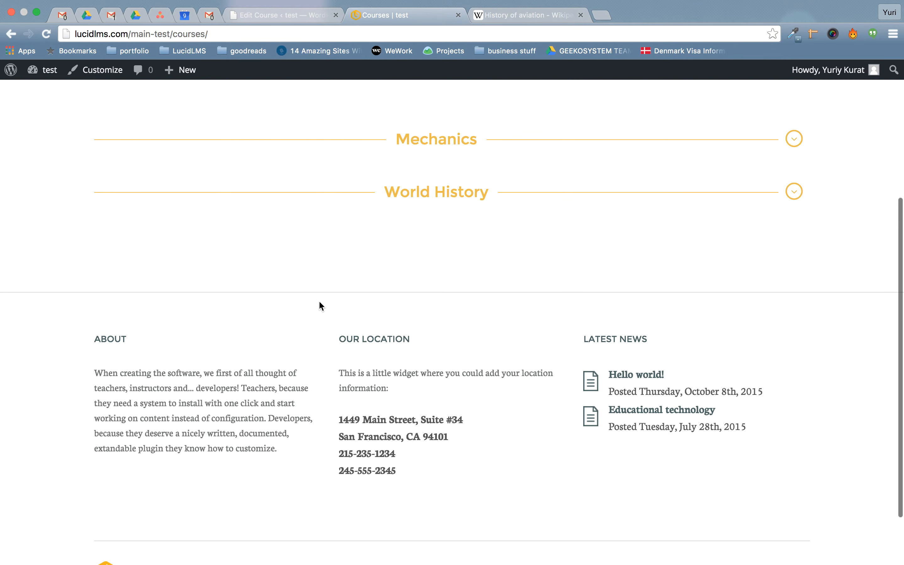
{"action": "scroll", "coordinate": [372, 292], "scroll_direction": "up", "scroll_amount": 5}
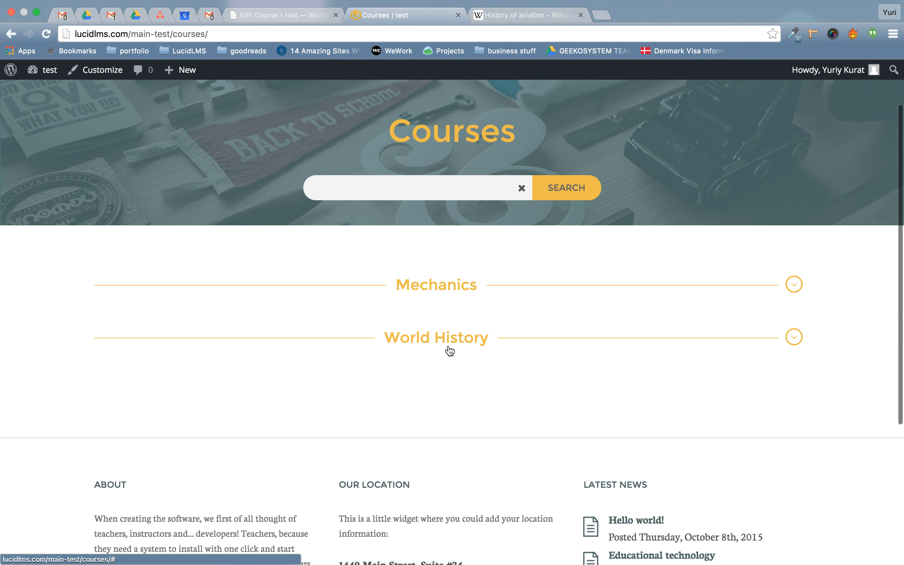
{"action": "left_click", "coordinate": [448, 351]}
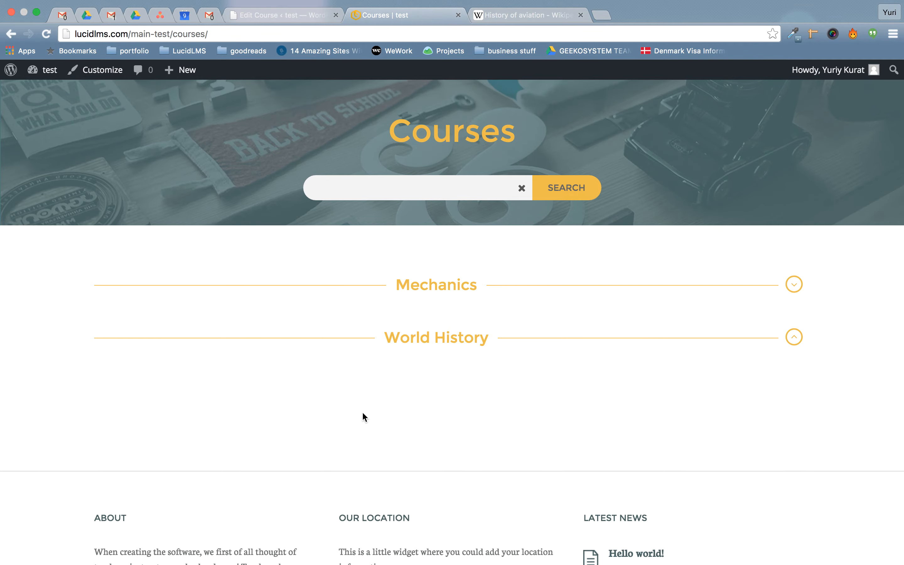
Enroll in the aviation course from the World History list.
{"action": "scroll", "coordinate": [363, 416], "scroll_direction": "down", "scroll_amount": 5}
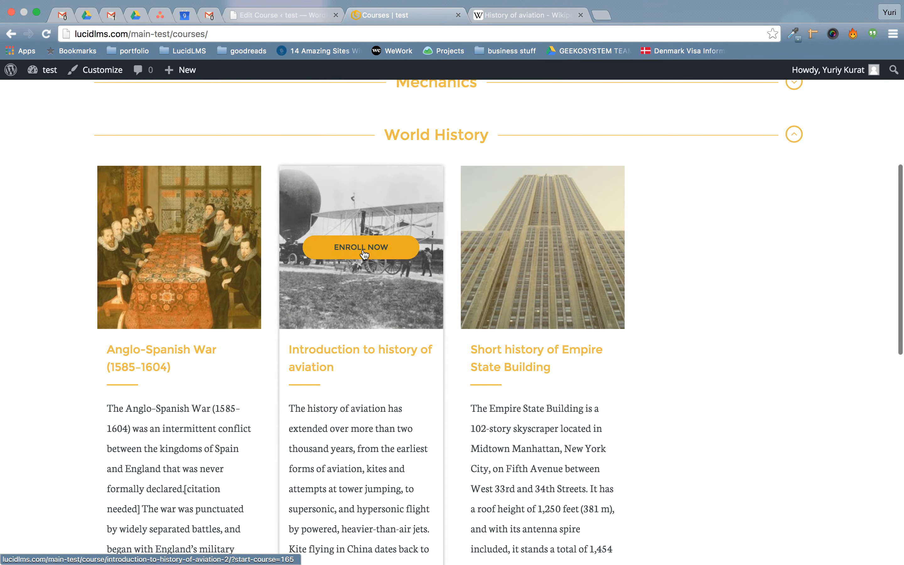
{"action": "scroll", "coordinate": [379, 408], "scroll_direction": "down", "scroll_amount": 1}
{"action": "scroll", "coordinate": [380, 408], "scroll_direction": "up", "scroll_amount": 1}
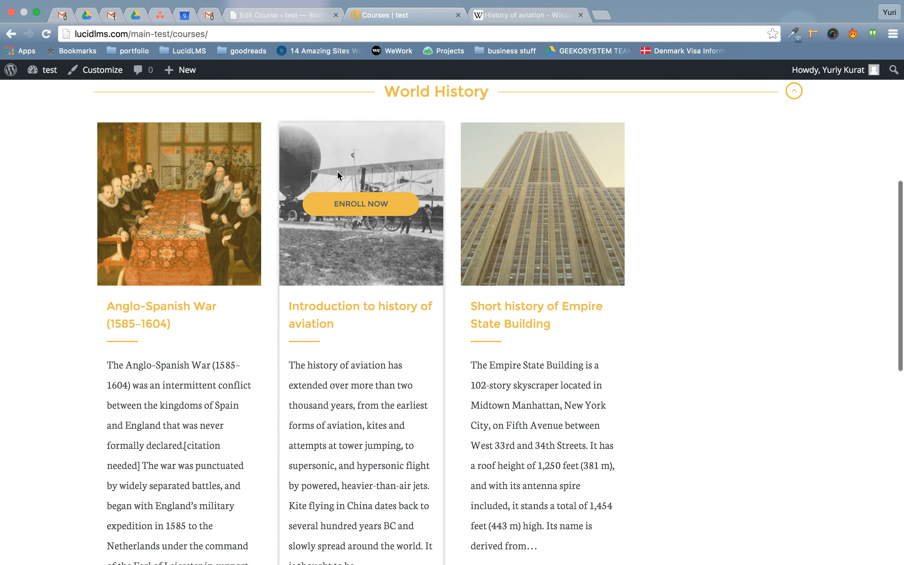
{"action": "scroll", "coordinate": [366, 395], "scroll_direction": "down", "scroll_amount": 3}
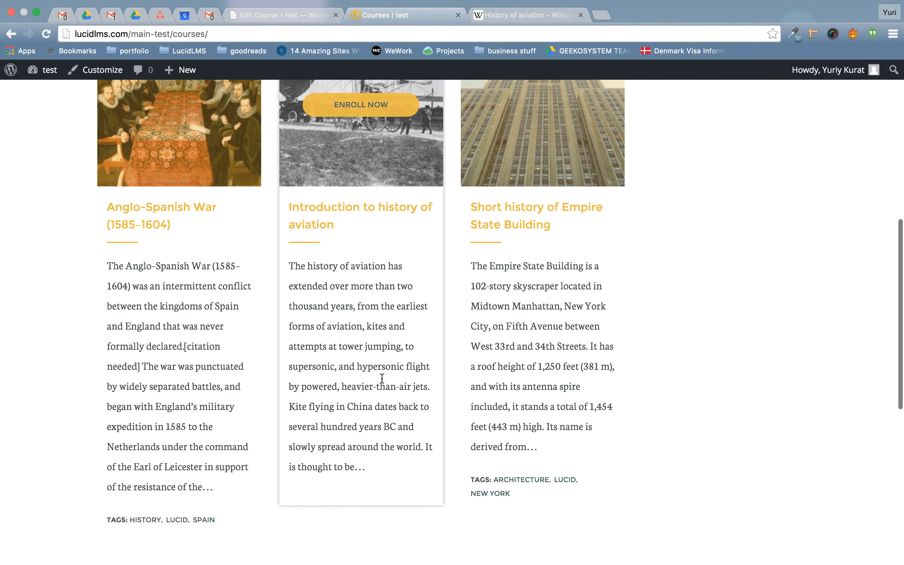
{"action": "scroll", "coordinate": [381, 379], "scroll_direction": "up", "scroll_amount": 4}
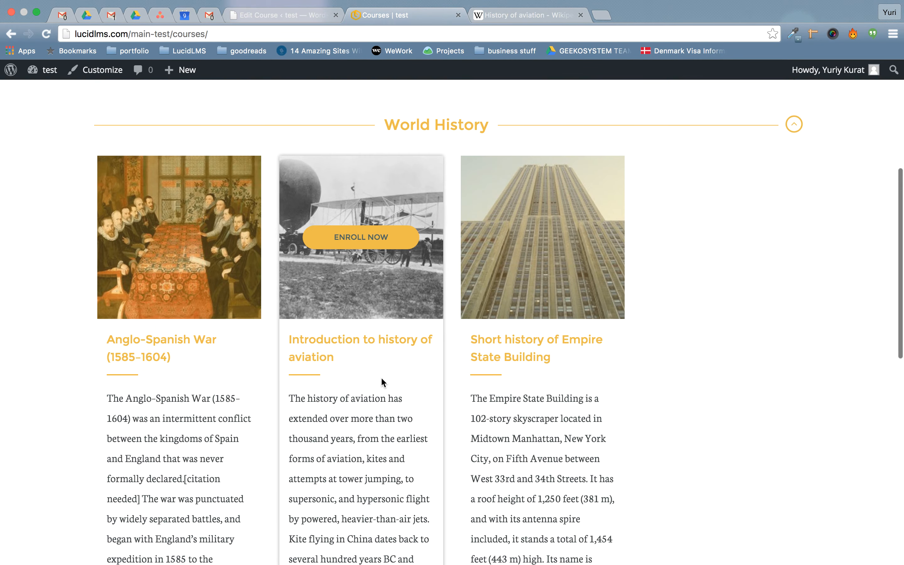
{"action": "left_click", "coordinate": [355, 243]}
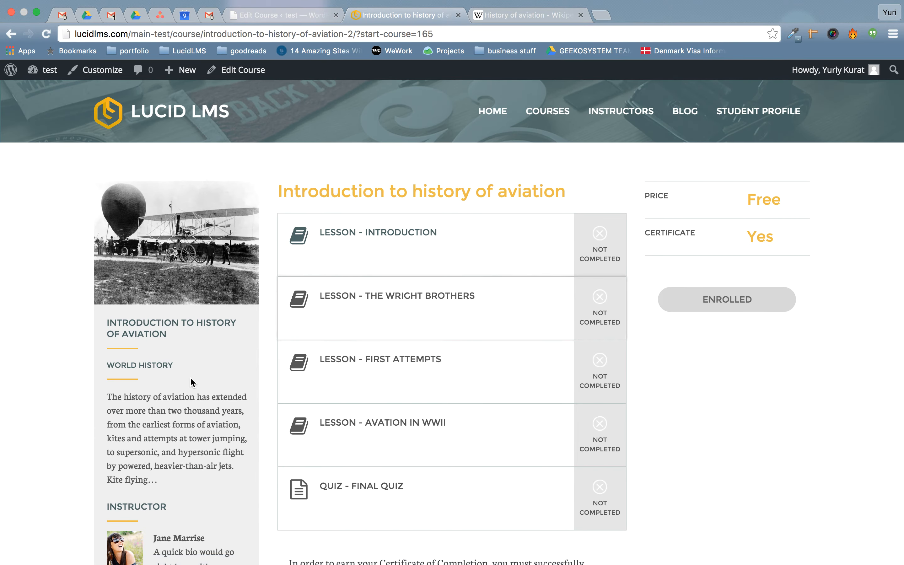
{"action": "scroll", "coordinate": [190, 377], "scroll_direction": "down", "scroll_amount": 5}
{"action": "scroll", "coordinate": [190, 377], "scroll_direction": "up", "scroll_amount": 5}
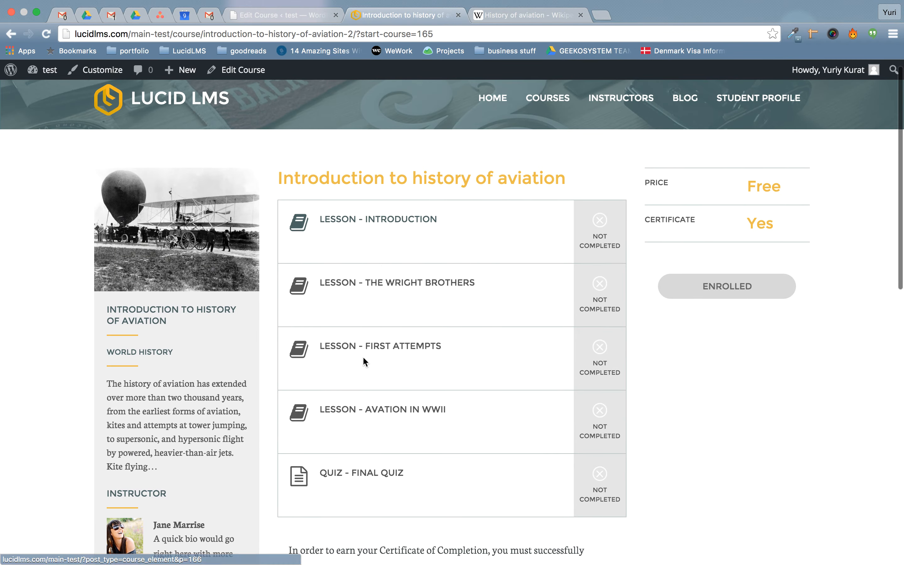
From the LMS dashboard, open the Introduction lesson of 'Introduction to history of aviation' for editing.
{"action": "left_click", "coordinate": [263, 17]}
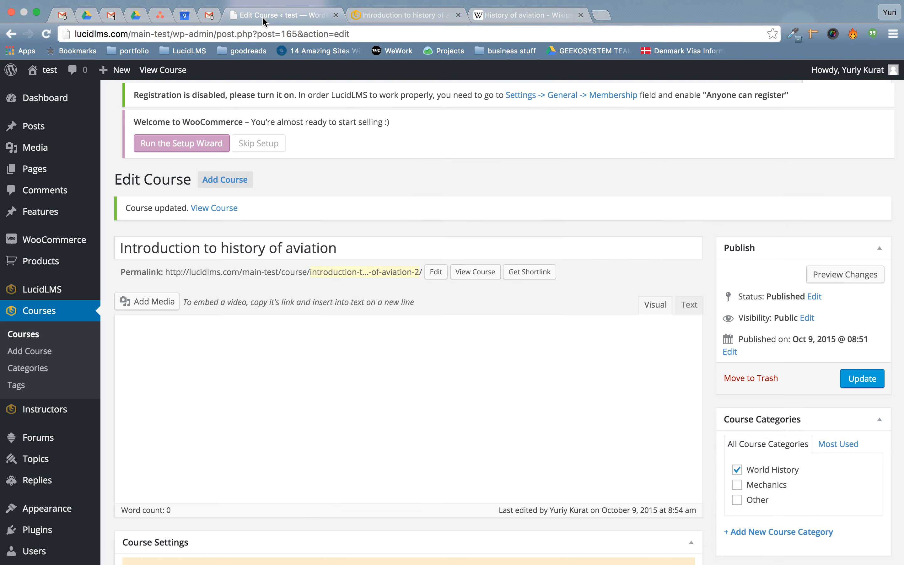
{"action": "mouse_move", "coordinate": [84, 291]}
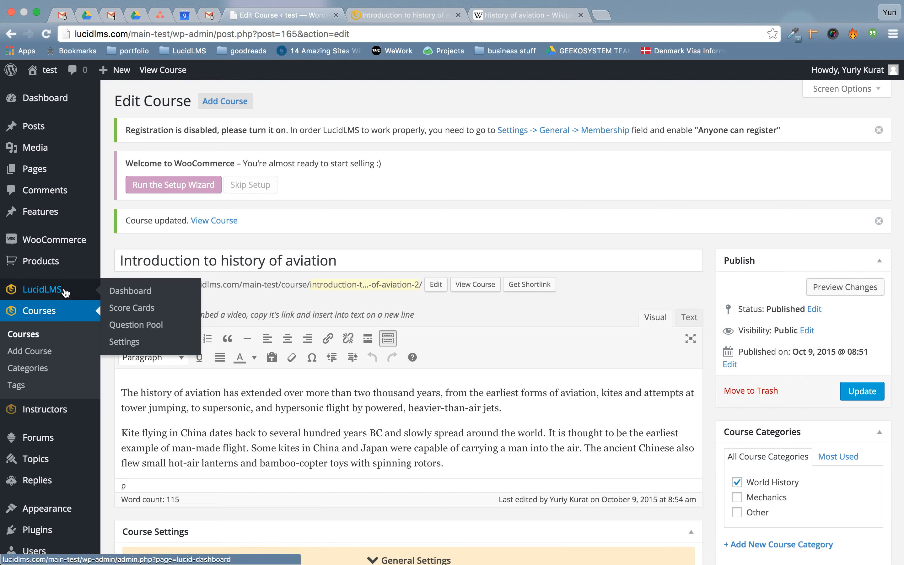
{"action": "left_click", "coordinate": [140, 295]}
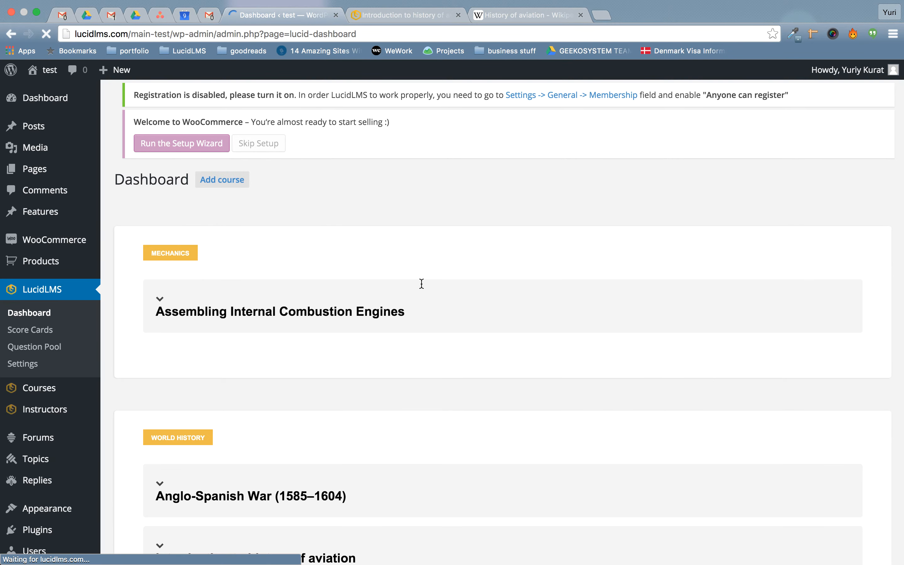
{"action": "scroll", "coordinate": [465, 378], "scroll_direction": "down", "scroll_amount": 15}
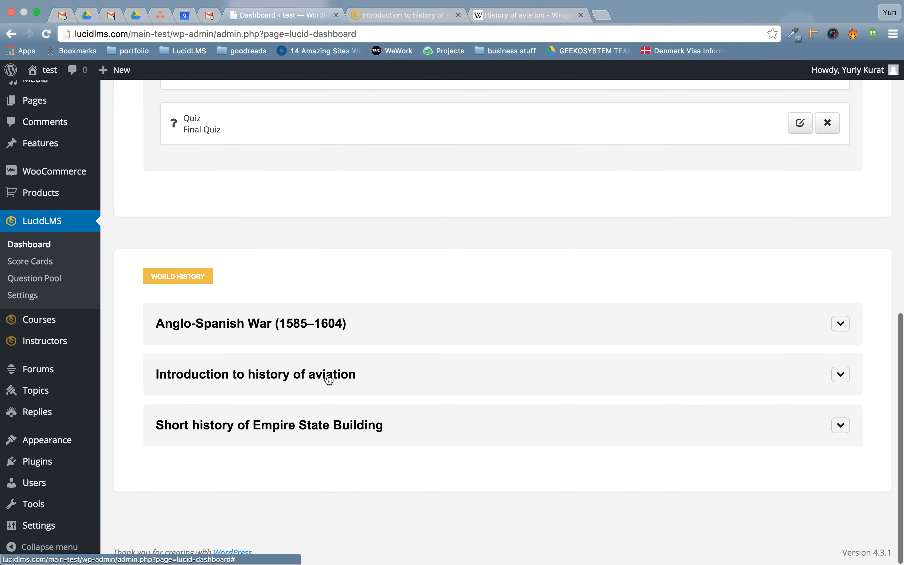
{"action": "left_click", "coordinate": [497, 379]}
{"action": "scroll", "coordinate": [498, 378], "scroll_direction": "down", "scroll_amount": 5}
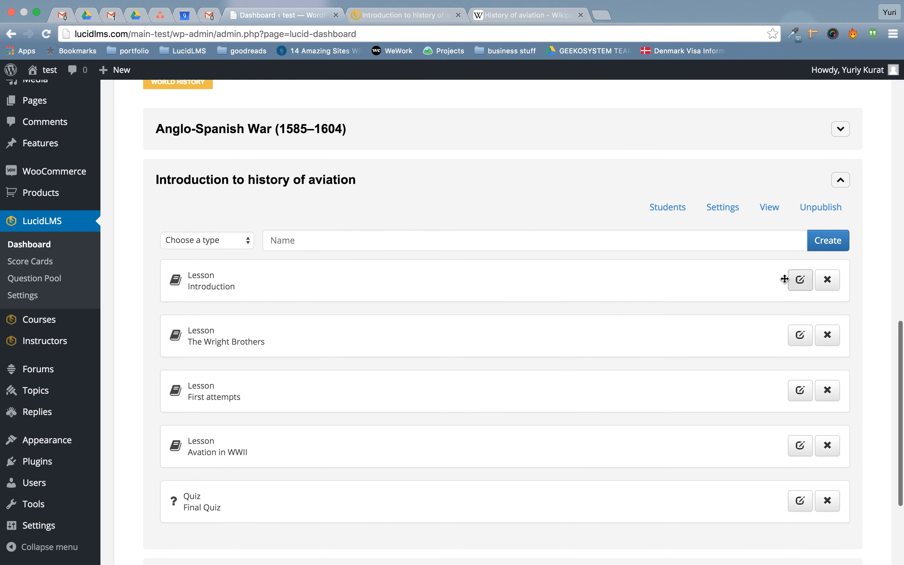
{"action": "left_click", "coordinate": [801, 280]}
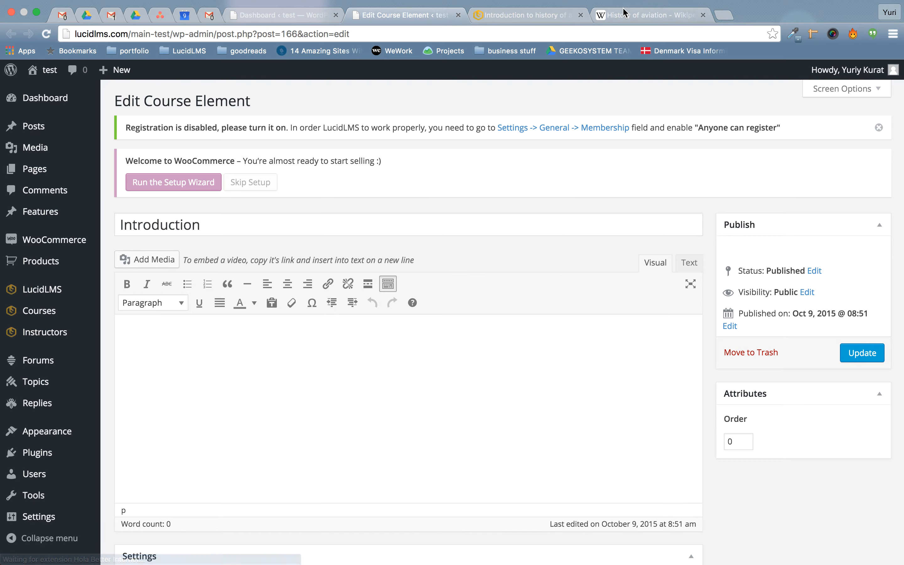
Copy the paragraphs of the History of aviation article.
{"action": "left_click", "coordinate": [613, 17]}
{"action": "scroll", "coordinate": [316, 318], "scroll_direction": "down", "scroll_amount": 5}
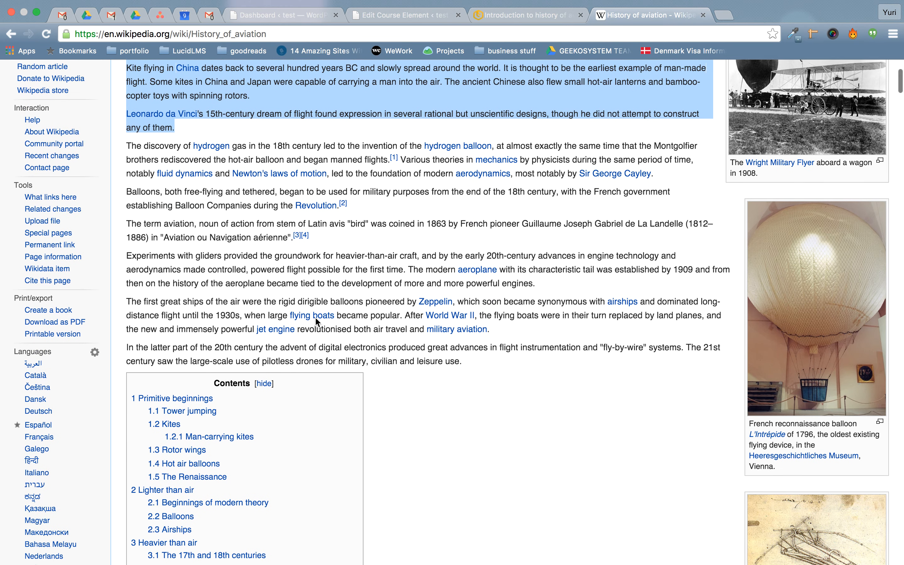
{"action": "left_click_drag", "start_coordinate": [128, 137], "coordinate": [483, 350]}
{"action": "key", "text": "super+c"}
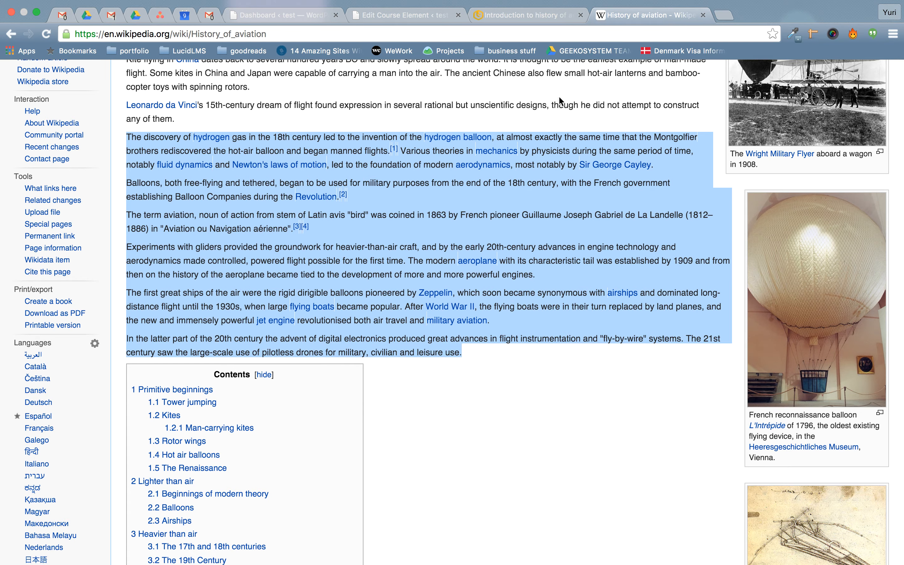
Paste the aviation history text into the lesson body in Text mode, then return to Visual.
{"action": "left_click", "coordinate": [399, 17]}
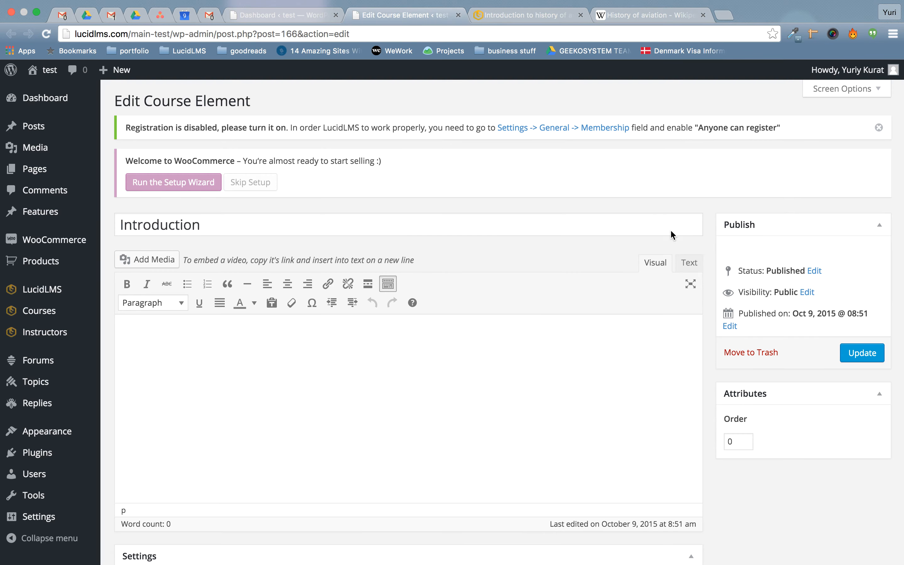
{"action": "left_click", "coordinate": [688, 263]}
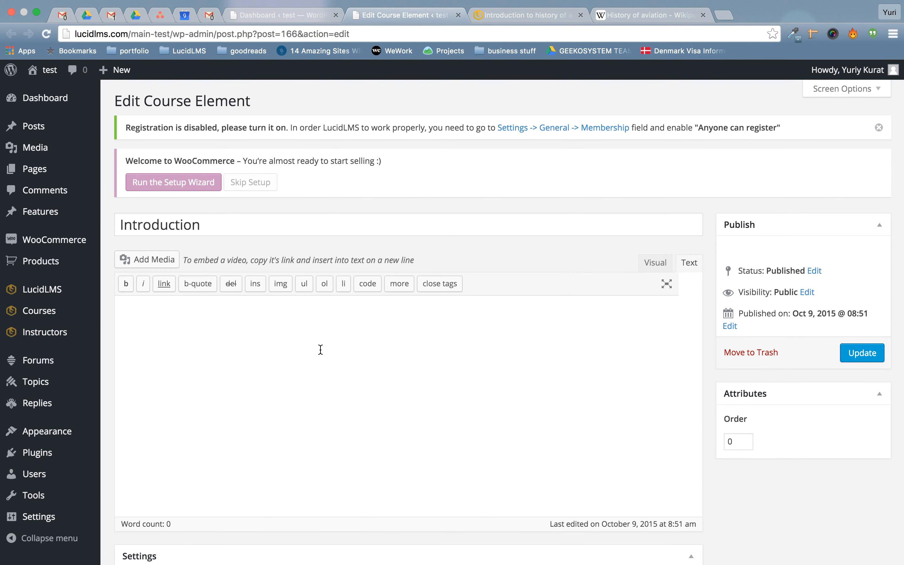
{"action": "left_click", "coordinate": [291, 361]}
{"action": "key", "text": "super+v"}
{"action": "scroll", "coordinate": [605, 257], "scroll_direction": "up", "scroll_amount": 5}
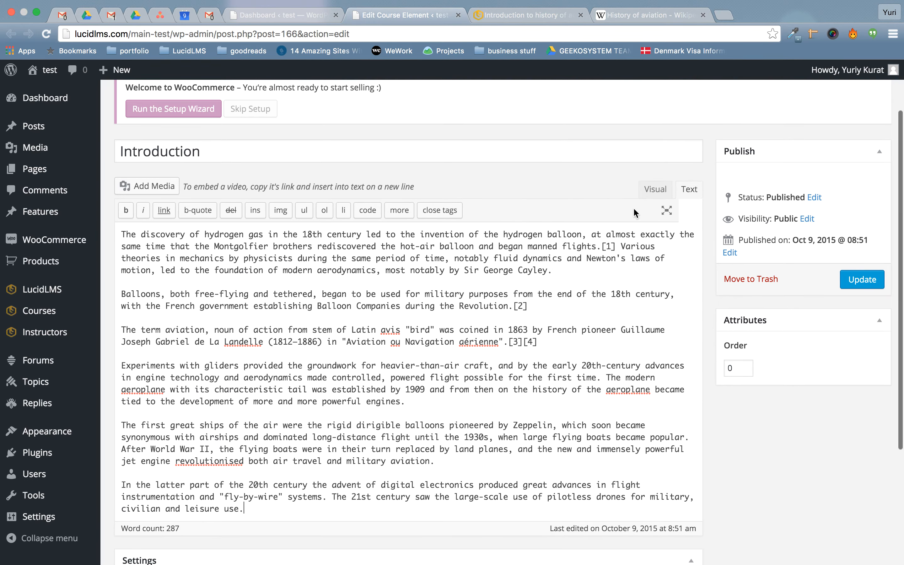
{"action": "left_click", "coordinate": [655, 188]}
Open the Add Media library to add an image to the lesson.
{"action": "scroll", "coordinate": [465, 324], "scroll_direction": "down", "scroll_amount": 4}
{"action": "scroll", "coordinate": [466, 324], "scroll_direction": "down", "scroll_amount": 3}
{"action": "scroll", "coordinate": [465, 324], "scroll_direction": "up", "scroll_amount": 7}
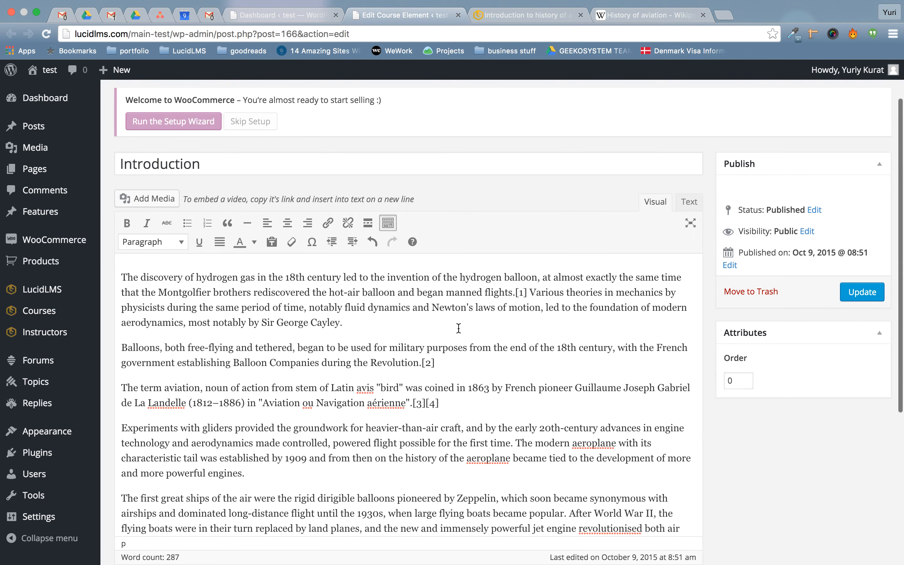
{"action": "left_click", "coordinate": [167, 204]}
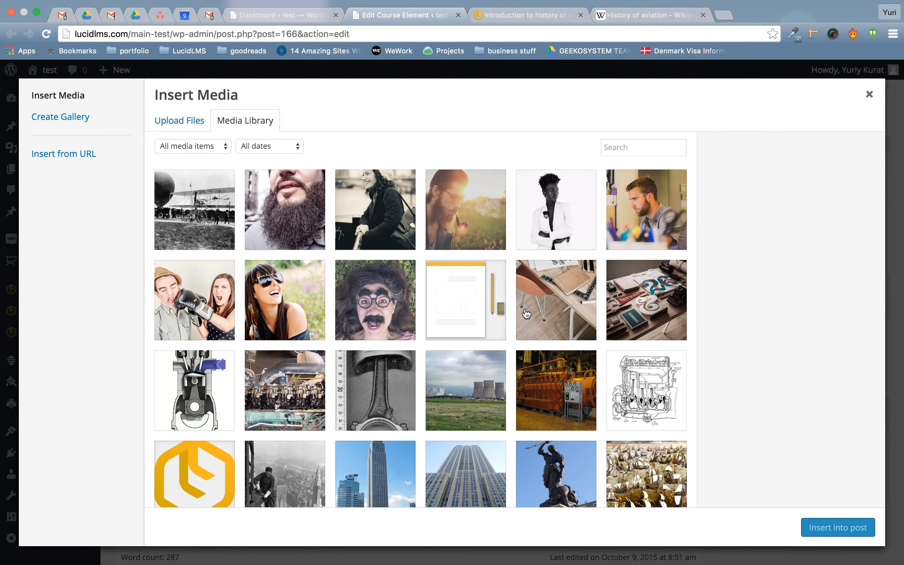
Insert the engine diagram from the Media Library into the lesson text.
{"action": "left_click", "coordinate": [179, 123]}
{"action": "left_click", "coordinate": [228, 125]}
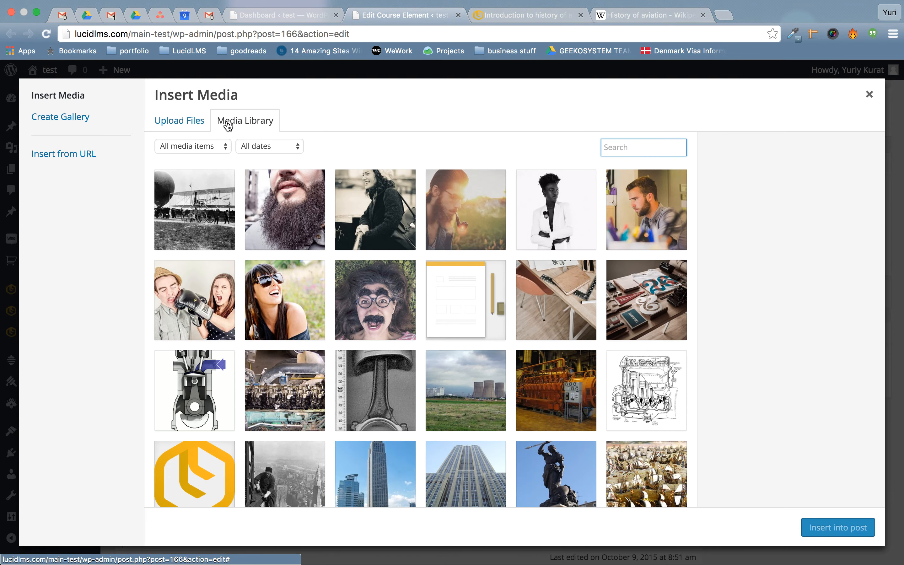
{"action": "left_click", "coordinate": [192, 408]}
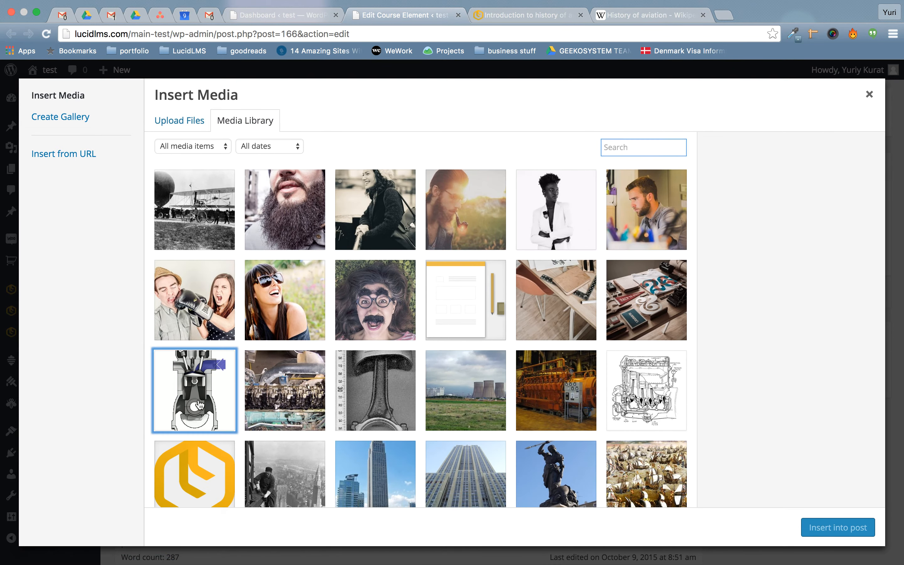
{"action": "left_click", "coordinate": [818, 529]}
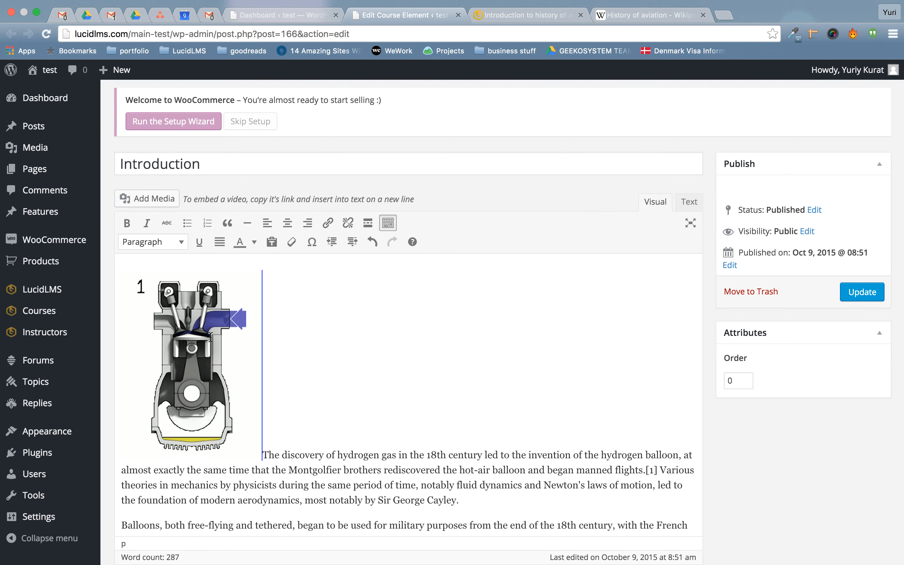
Align the engine image left and move it down beside the third paragraph.
{"action": "left_click", "coordinate": [211, 337]}
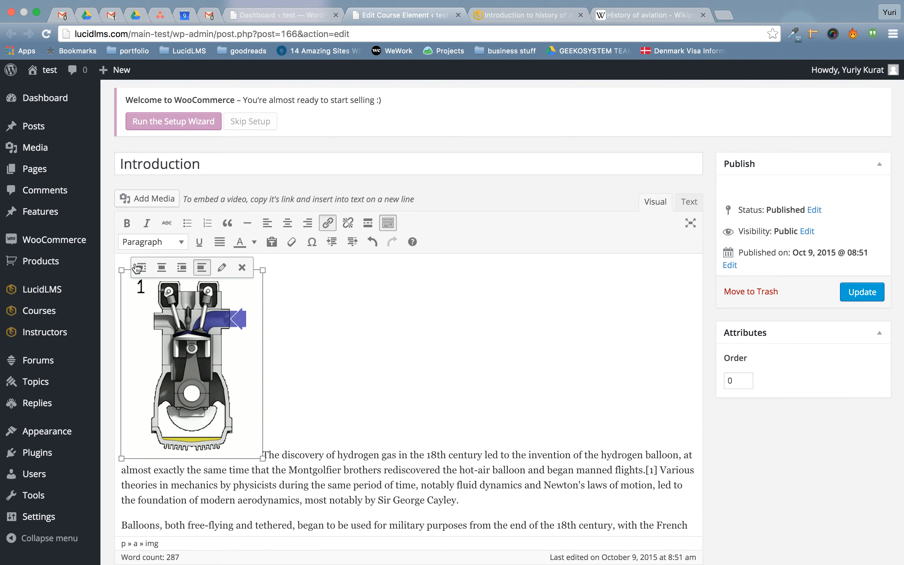
{"action": "left_click", "coordinate": [147, 272]}
{"action": "left_click_drag", "start_coordinate": [198, 364], "coordinate": [598, 405]}
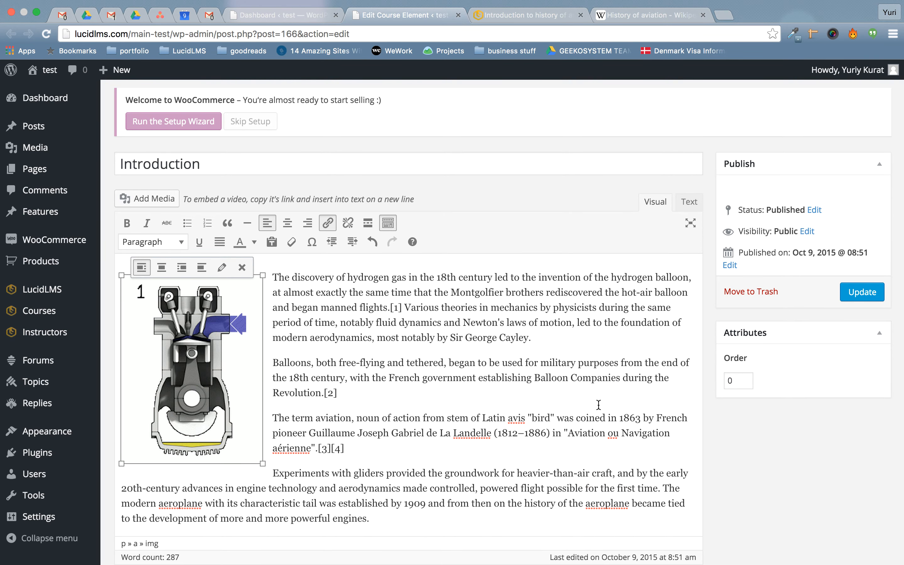
{"action": "scroll", "coordinate": [447, 412], "scroll_direction": "down", "scroll_amount": 8}
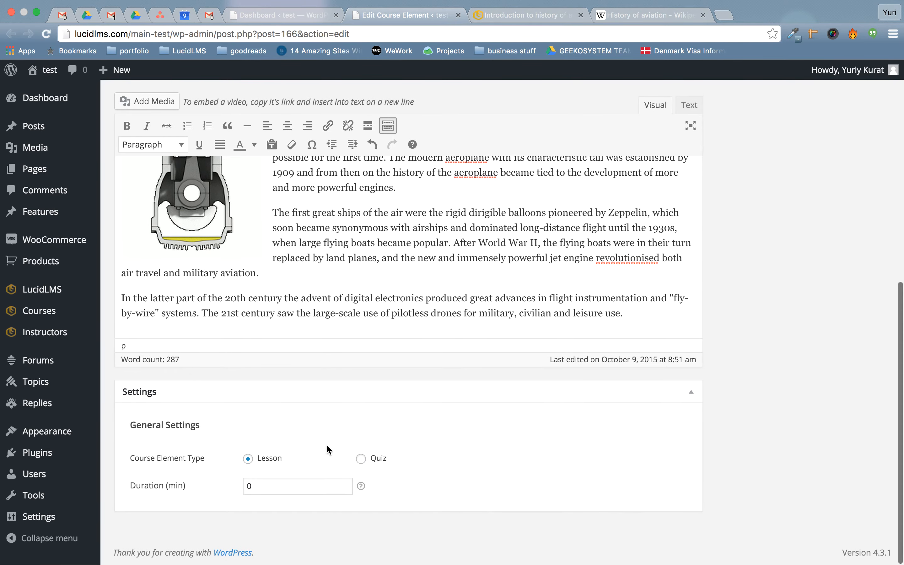
Set the lesson duration to 5 minutes, update the lesson, and close its tab.
{"action": "left_click", "coordinate": [285, 483]}
{"action": "left_click_drag", "start_coordinate": [222, 480], "coordinate": [251, 489]}
{"action": "type", "text": "5"}
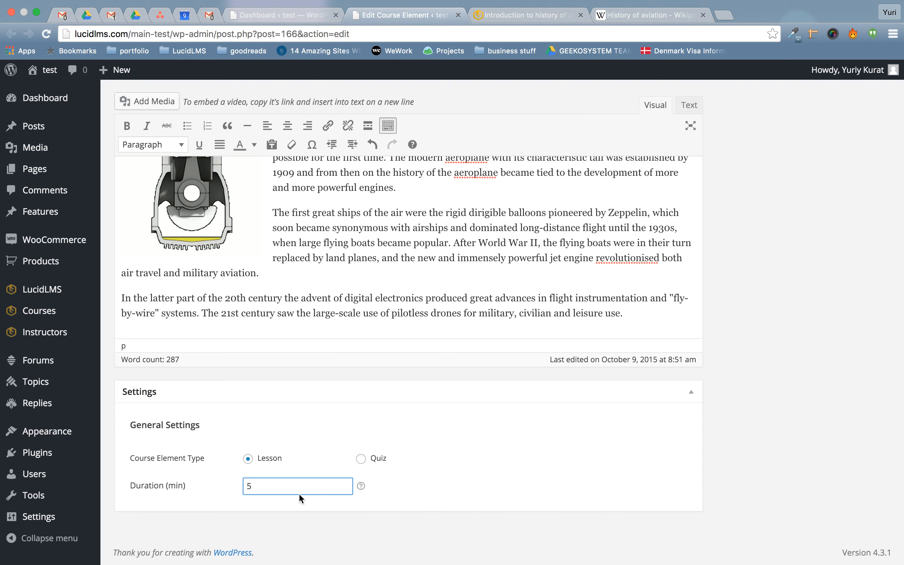
{"action": "scroll", "coordinate": [710, 393], "scroll_direction": "up", "scroll_amount": 7}
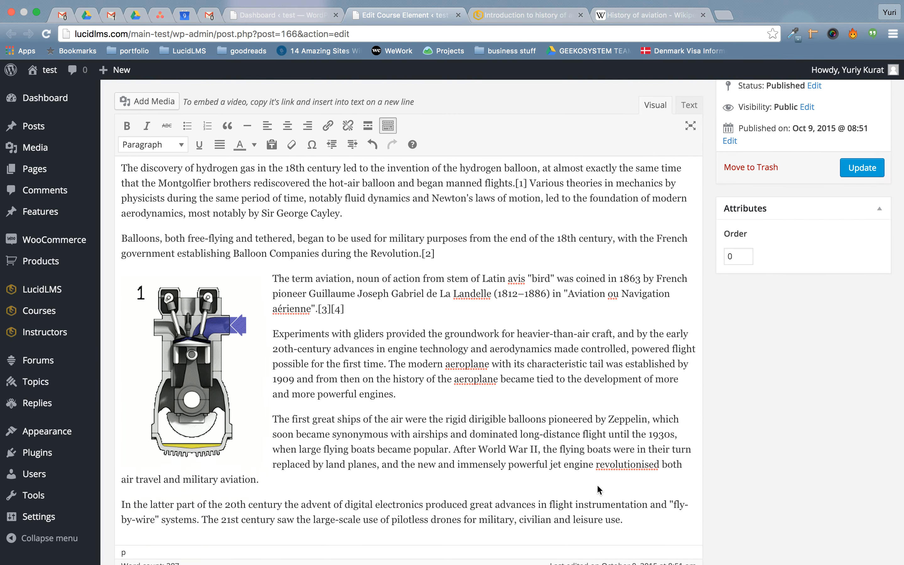
{"action": "scroll", "coordinate": [883, 257], "scroll_direction": "up", "scroll_amount": 2}
{"action": "left_click", "coordinate": [852, 283]}
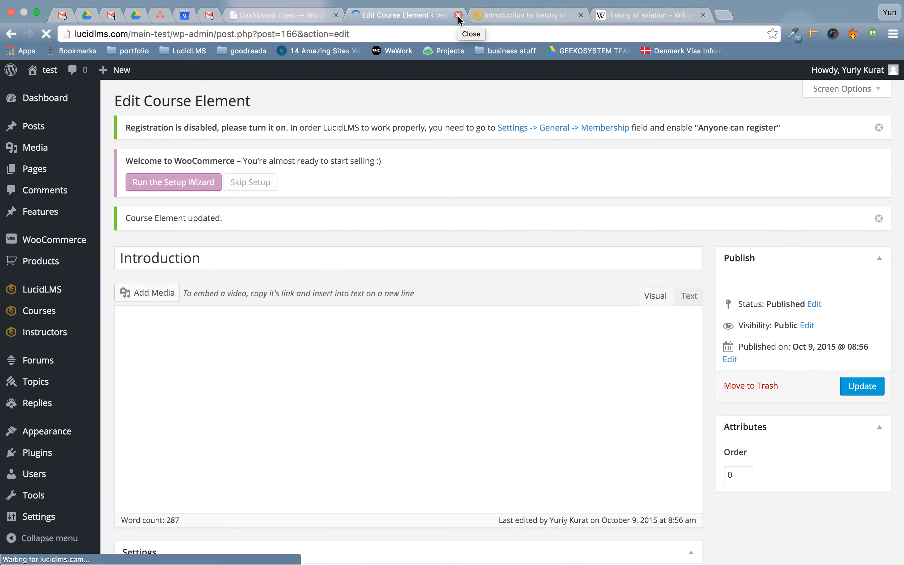
{"action": "key", "text": "super+w"}
Open the Final Quiz for editing and bring up the Insert from Question Pool picker.
{"action": "left_click", "coordinate": [271, 16]}
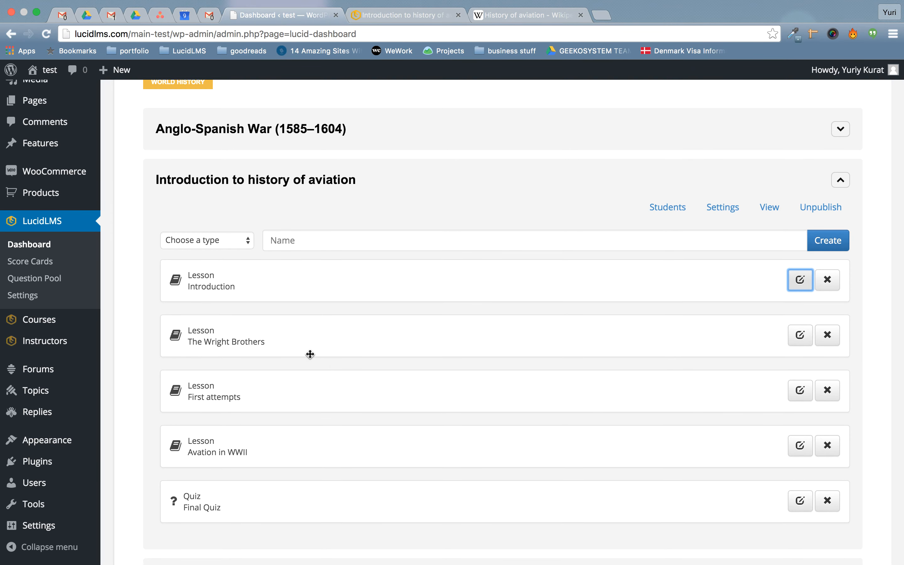
{"action": "scroll", "coordinate": [367, 392], "scroll_direction": "down", "scroll_amount": 5}
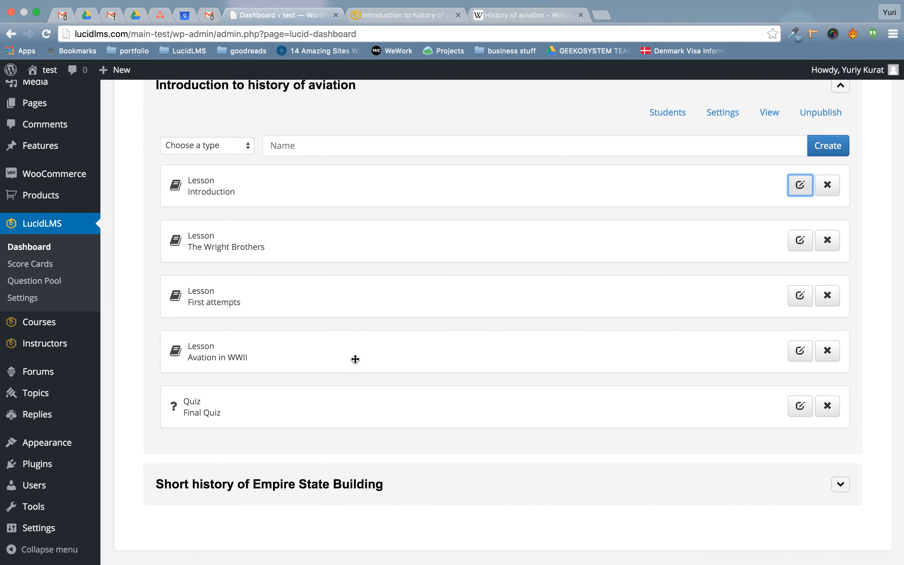
{"action": "left_click", "coordinate": [800, 412]}
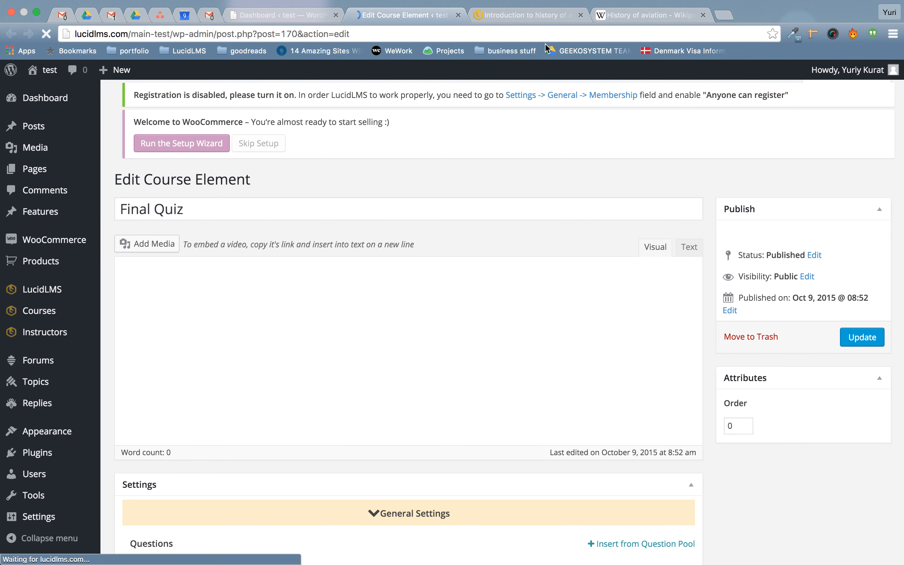
{"action": "scroll", "coordinate": [375, 317], "scroll_direction": "down", "scroll_amount": 3}
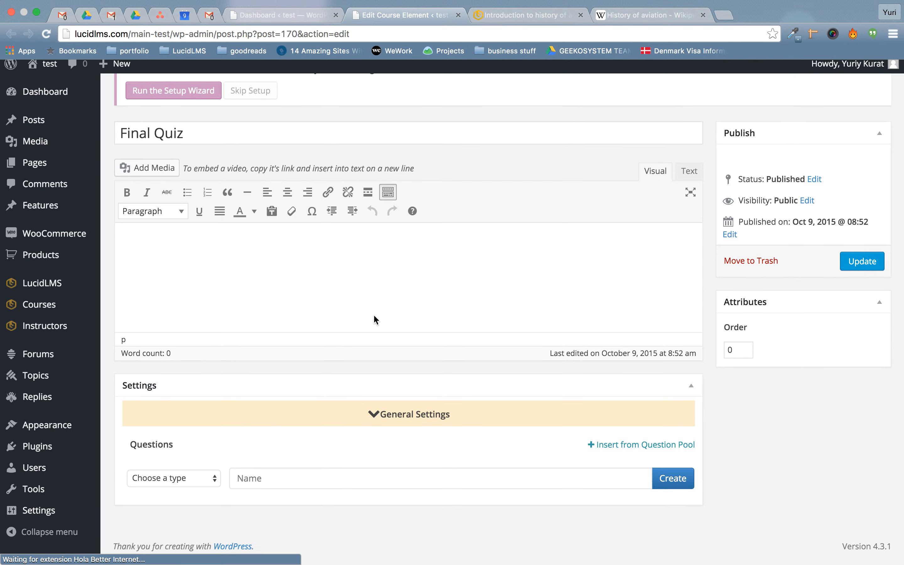
{"action": "scroll", "coordinate": [374, 317], "scroll_direction": "up", "scroll_amount": 1}
{"action": "scroll", "coordinate": [405, 468], "scroll_direction": "down", "scroll_amount": 1}
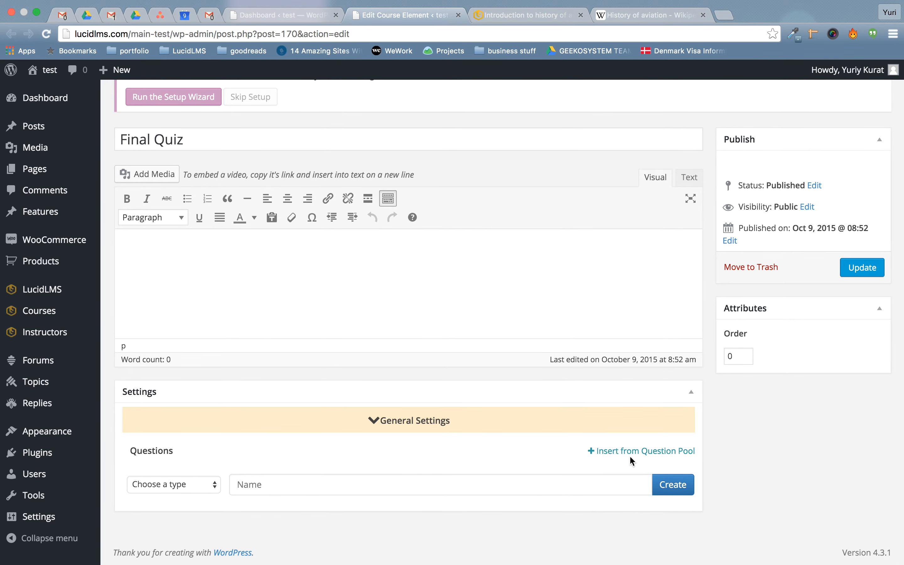
{"action": "left_click", "coordinate": [611, 452]}
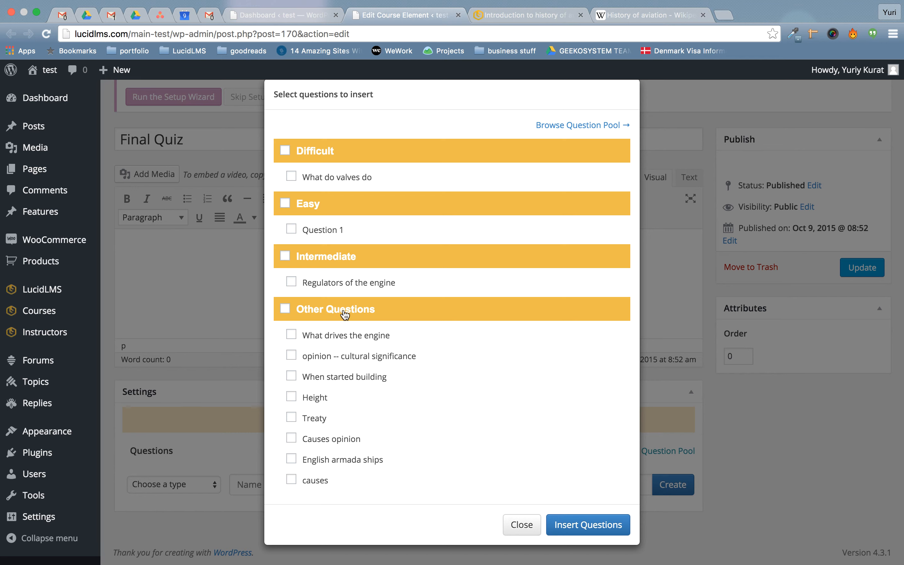
Insert the Difficult and Other Questions pool groups into the Final Quiz.
{"action": "left_click", "coordinate": [285, 151]}
{"action": "left_click", "coordinate": [285, 310]}
{"action": "left_click", "coordinate": [578, 530]}
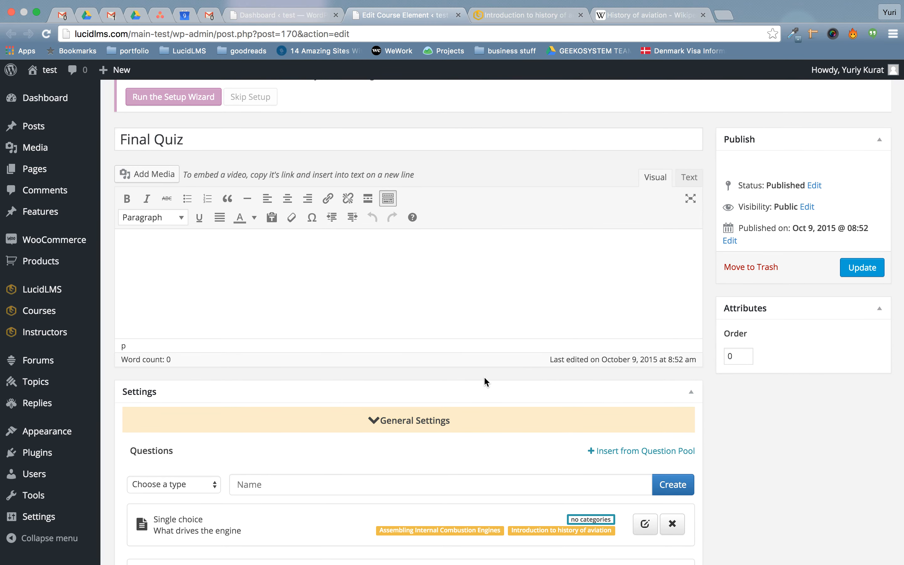
Save the Final Quiz with its eight questions and close the quiz tab.
{"action": "scroll", "coordinate": [485, 379], "scroll_direction": "down", "scroll_amount": 12}
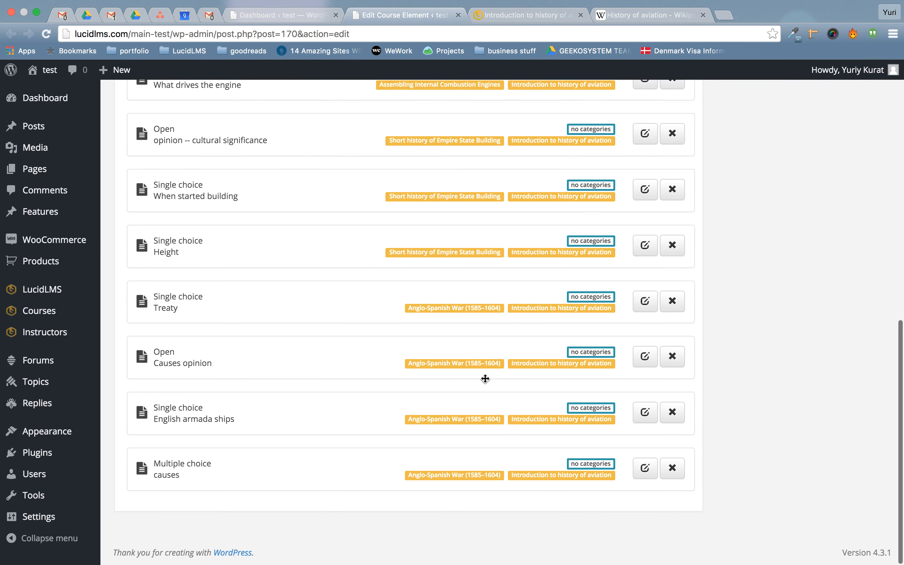
{"action": "scroll", "coordinate": [485, 378], "scroll_direction": "up", "scroll_amount": 10}
{"action": "scroll", "coordinate": [485, 378], "scroll_direction": "down", "scroll_amount": 10}
{"action": "scroll", "coordinate": [484, 378], "scroll_direction": "up", "scroll_amount": 1}
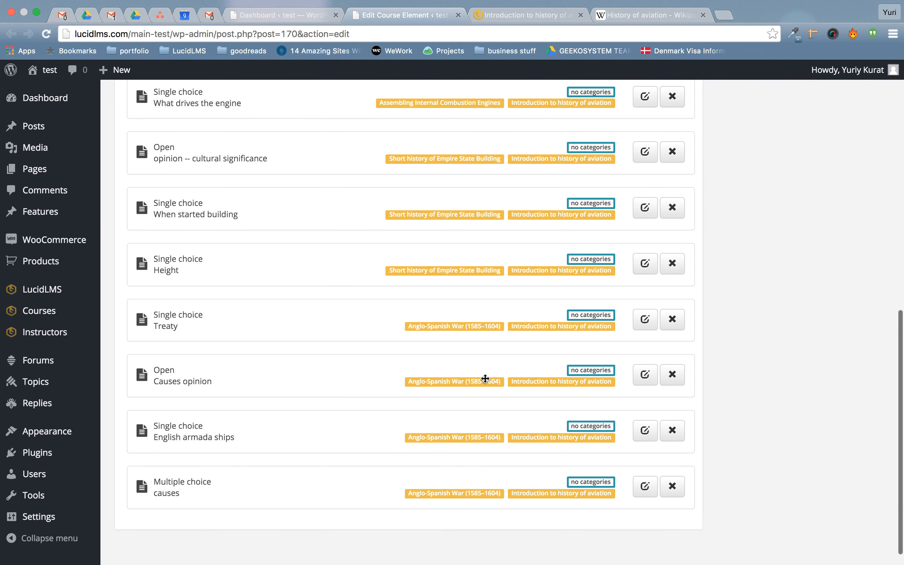
{"action": "scroll", "coordinate": [485, 378], "scroll_direction": "up", "scroll_amount": 14}
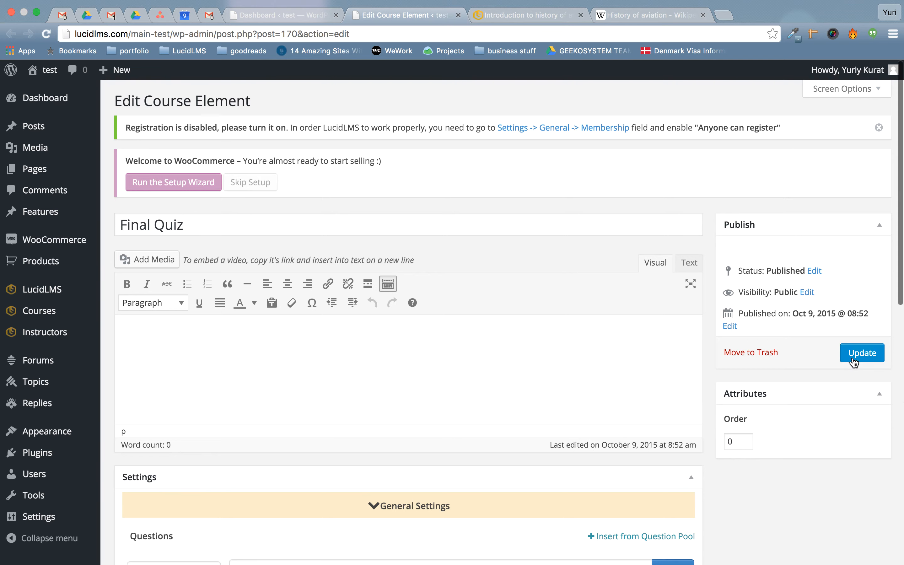
{"action": "left_click", "coordinate": [854, 360]}
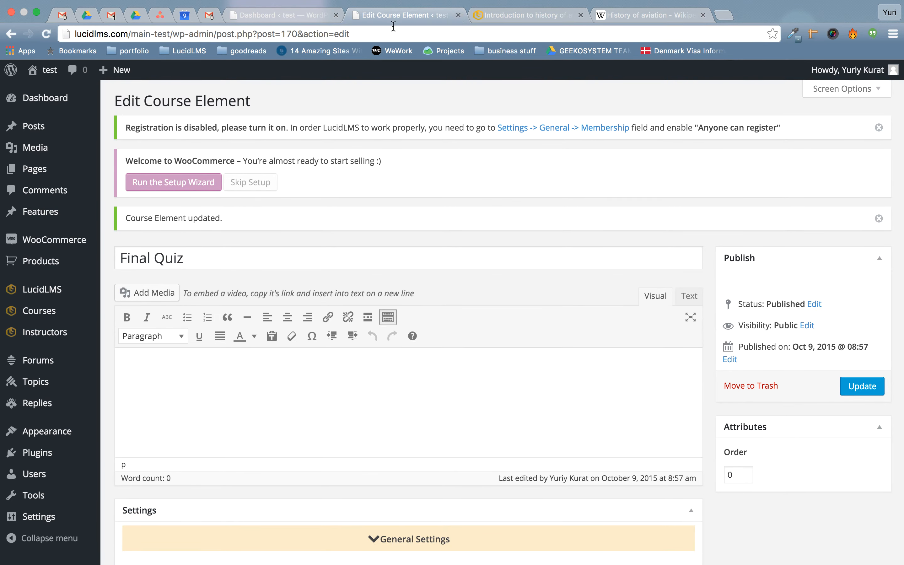
{"action": "left_click", "coordinate": [458, 16]}
Check the course's public page, then open LucidLMS Score Cards from the dashboard.
{"action": "left_click", "coordinate": [448, 16]}
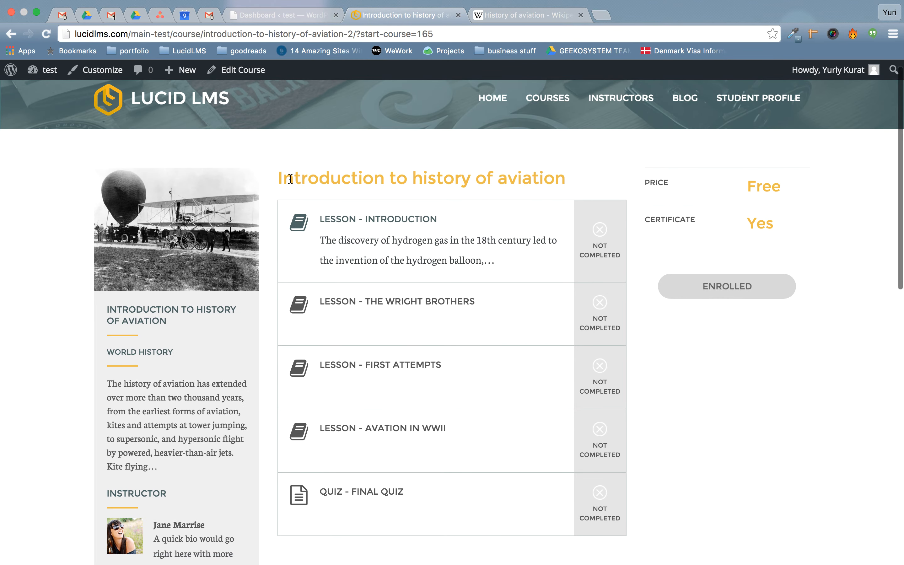
{"action": "left_click_drag", "start_coordinate": [293, 179], "coordinate": [477, 198]}
{"action": "left_click", "coordinate": [426, 185]}
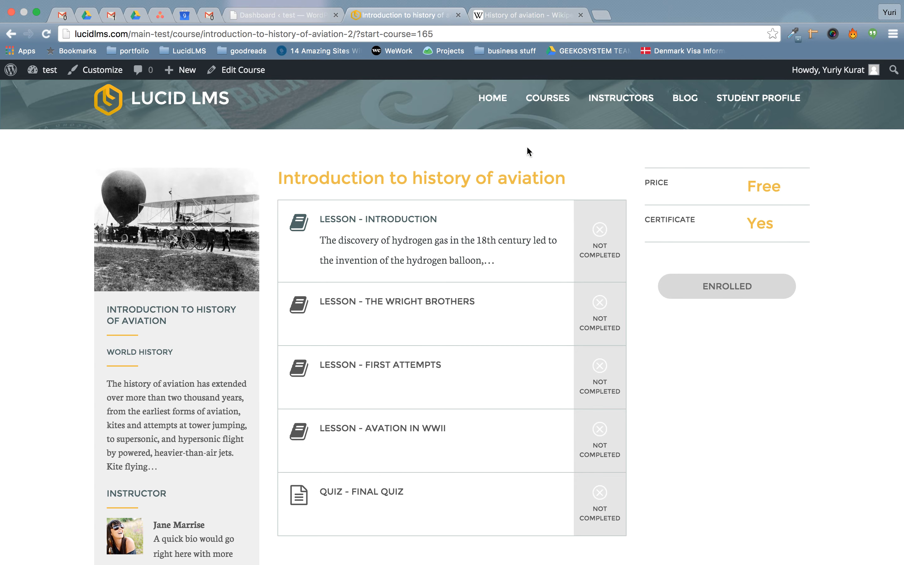
{"action": "left_click", "coordinate": [275, 16]}
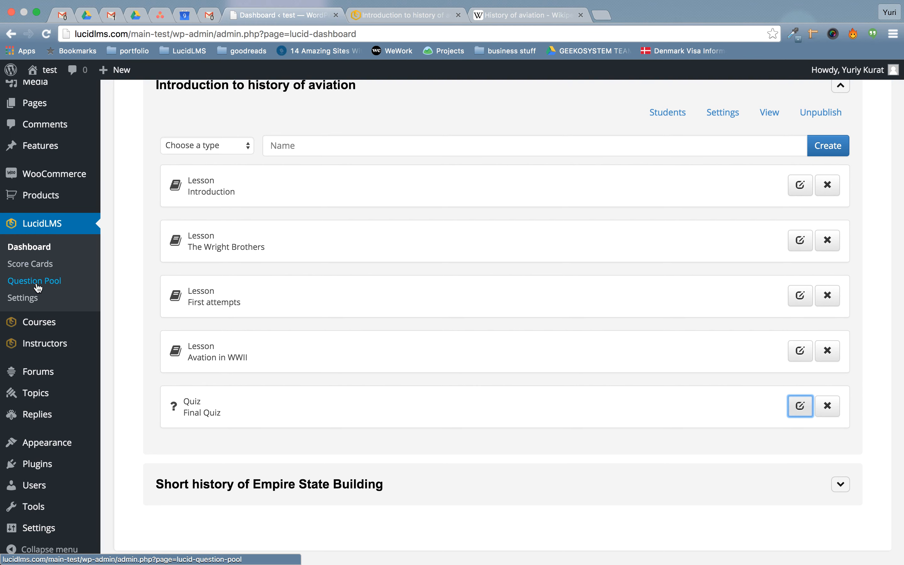
{"action": "left_click", "coordinate": [36, 265]}
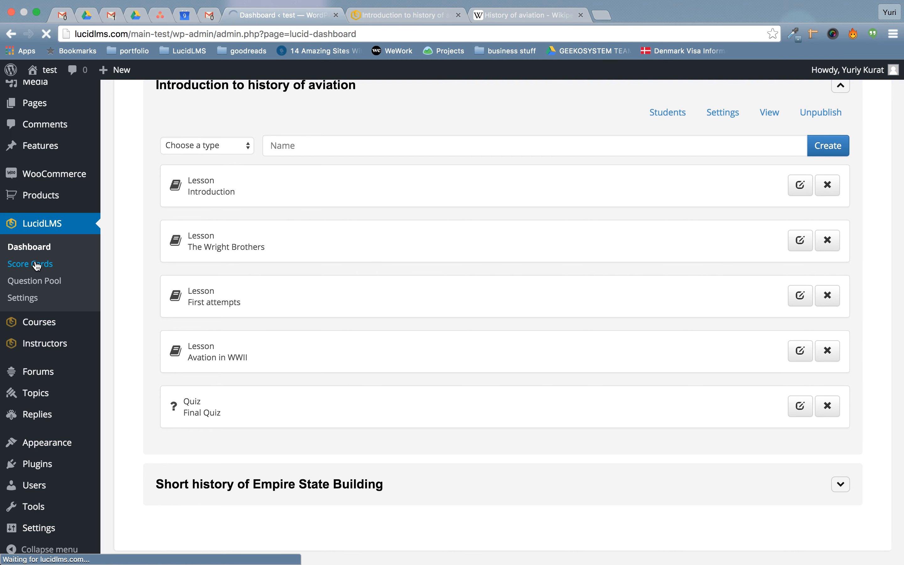
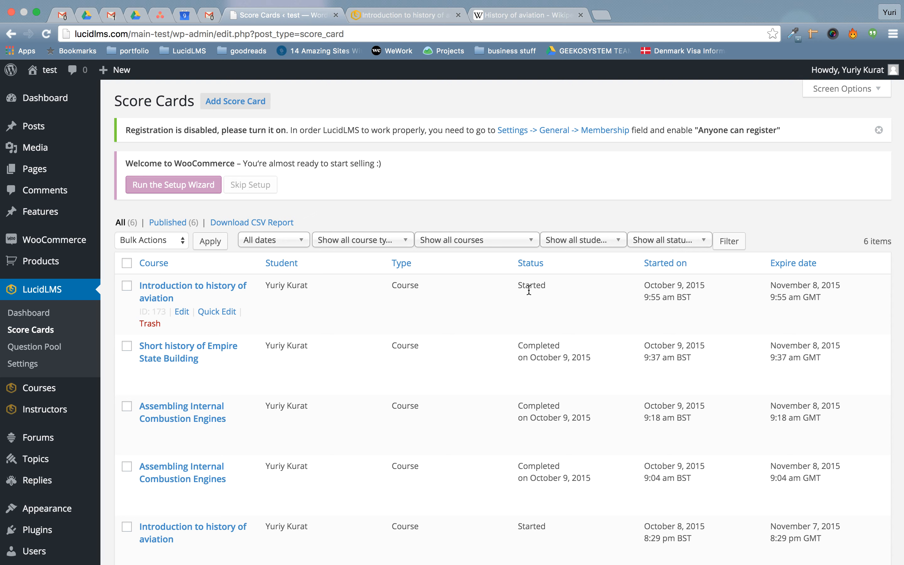
Check the score card start dates, then open the 9:04 am Assembling Internal Combustion Engines score card.
{"action": "left_click_drag", "start_coordinate": [653, 286], "coordinate": [697, 285]}
{"action": "left_click", "coordinate": [802, 286]}
{"action": "left_click", "coordinate": [171, 297]}
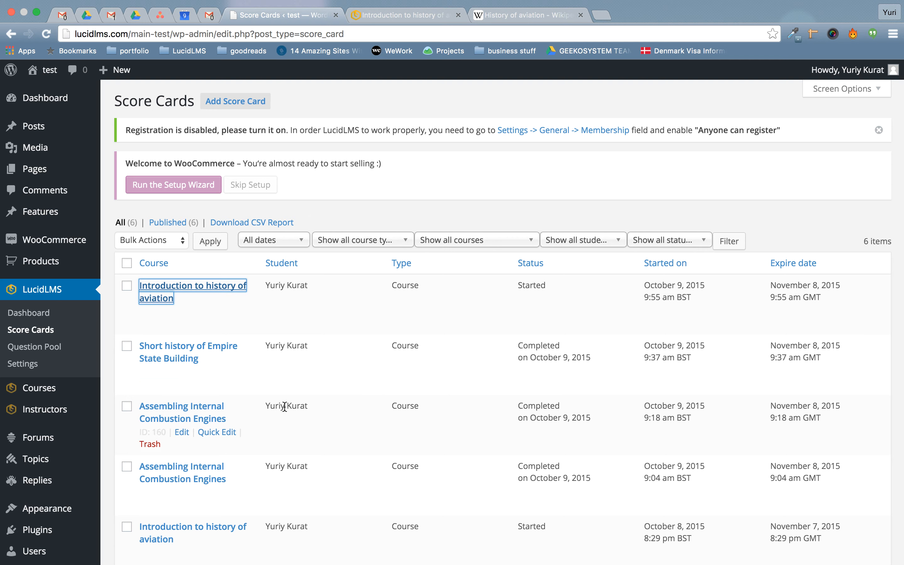
{"action": "left_click", "coordinate": [376, 208]}
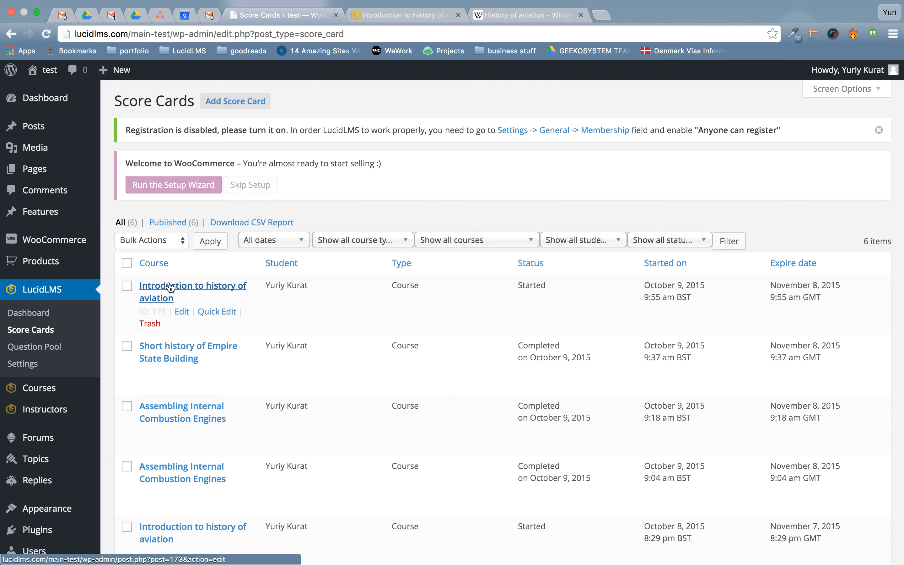
{"action": "scroll", "coordinate": [315, 394], "scroll_direction": "down", "scroll_amount": 5}
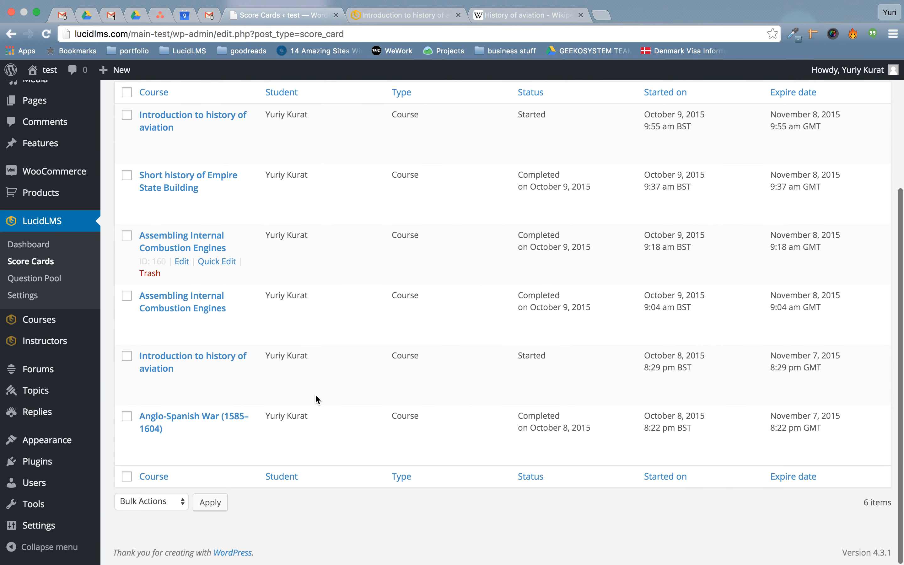
{"action": "left_click", "coordinate": [174, 311]}
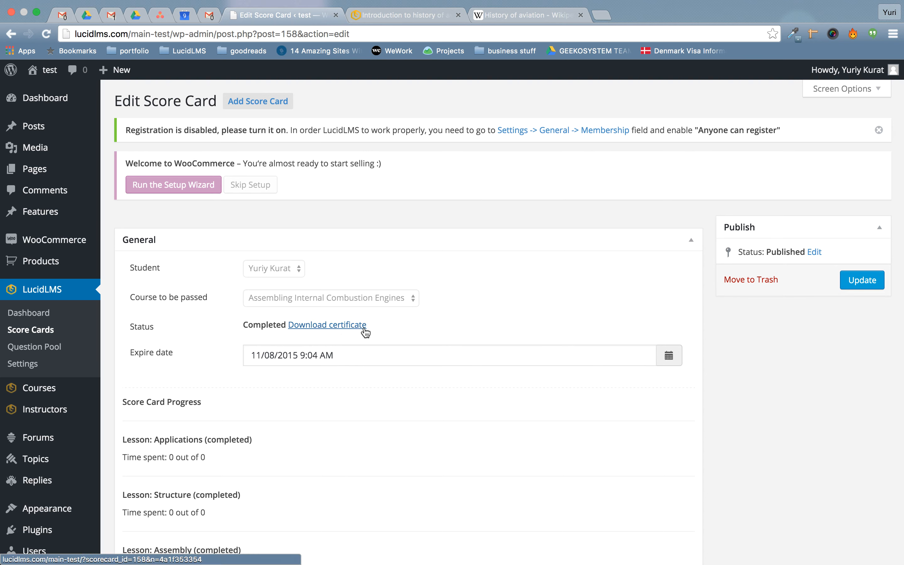
Review the Applications and Structure lessons and the time spent on the score card.
{"action": "scroll", "coordinate": [365, 332], "scroll_direction": "down", "scroll_amount": 5}
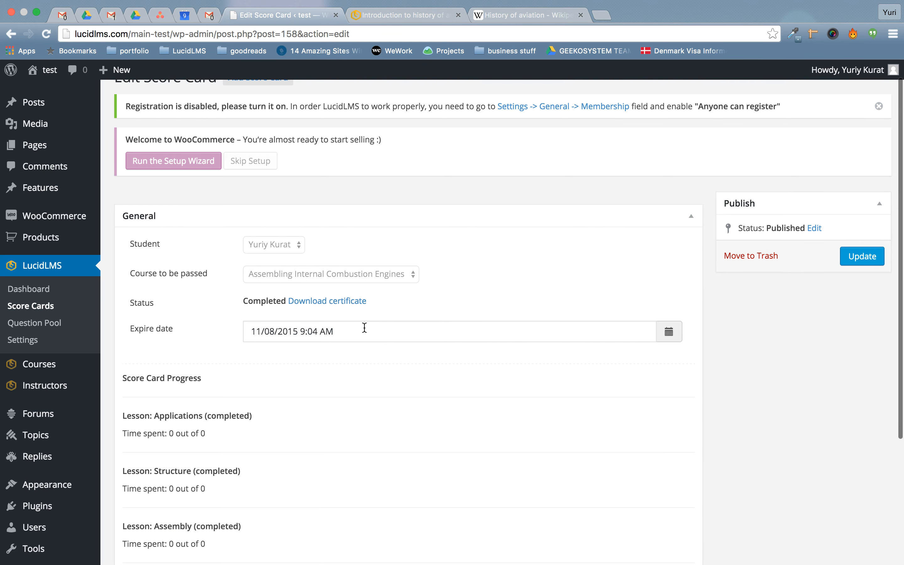
{"action": "scroll", "coordinate": [365, 329], "scroll_direction": "down", "scroll_amount": 2}
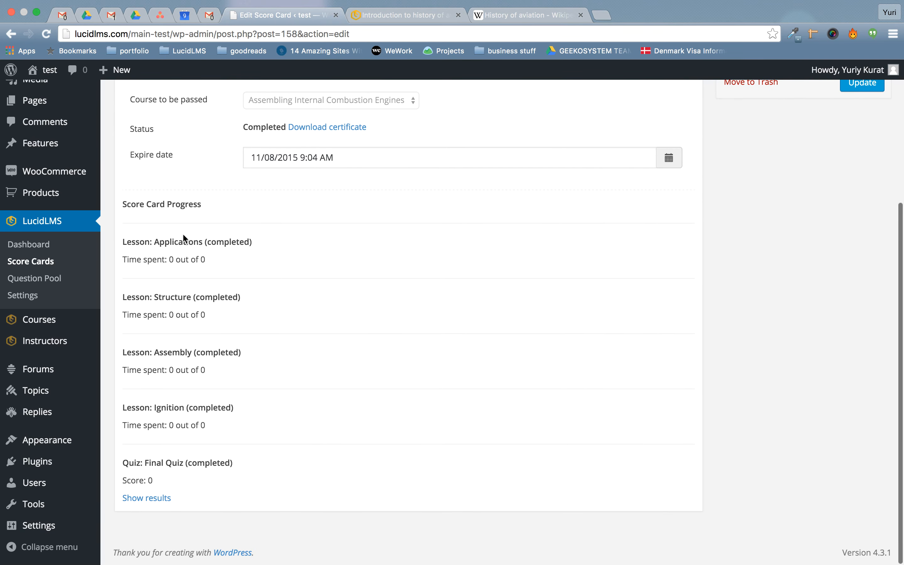
{"action": "left_click_drag", "start_coordinate": [131, 241], "coordinate": [262, 241]}
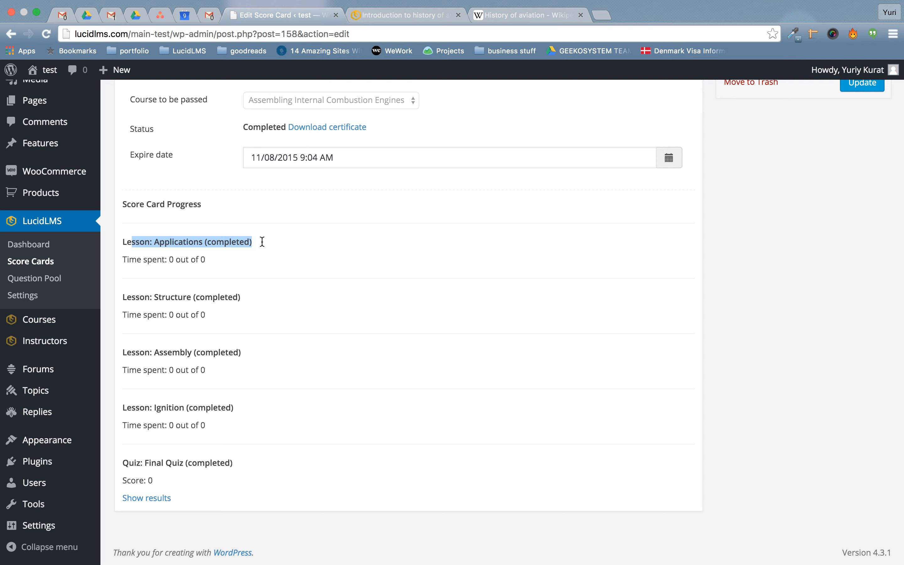
{"action": "left_click_drag", "start_coordinate": [130, 288], "coordinate": [207, 295]}
{"action": "left_click", "coordinate": [207, 292]}
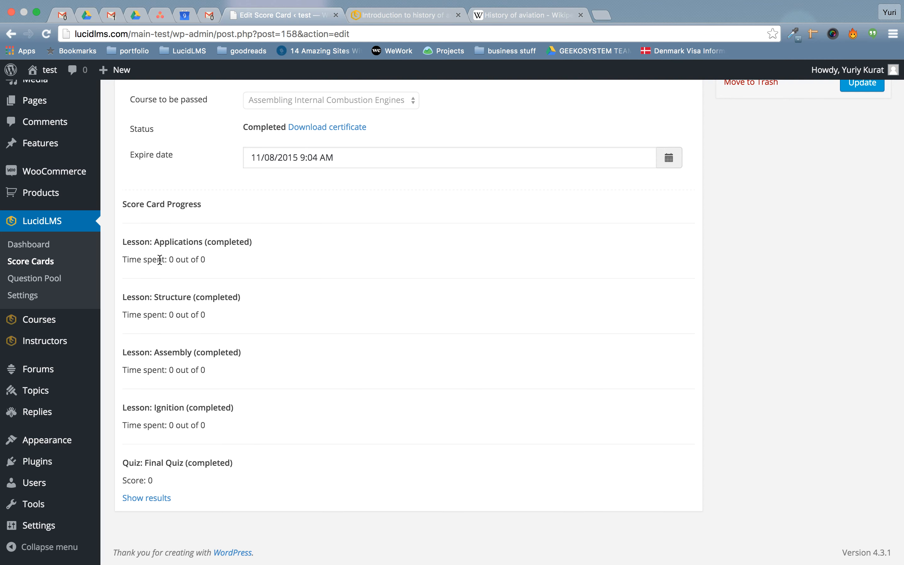
{"action": "left_click_drag", "start_coordinate": [160, 259], "coordinate": [215, 261]}
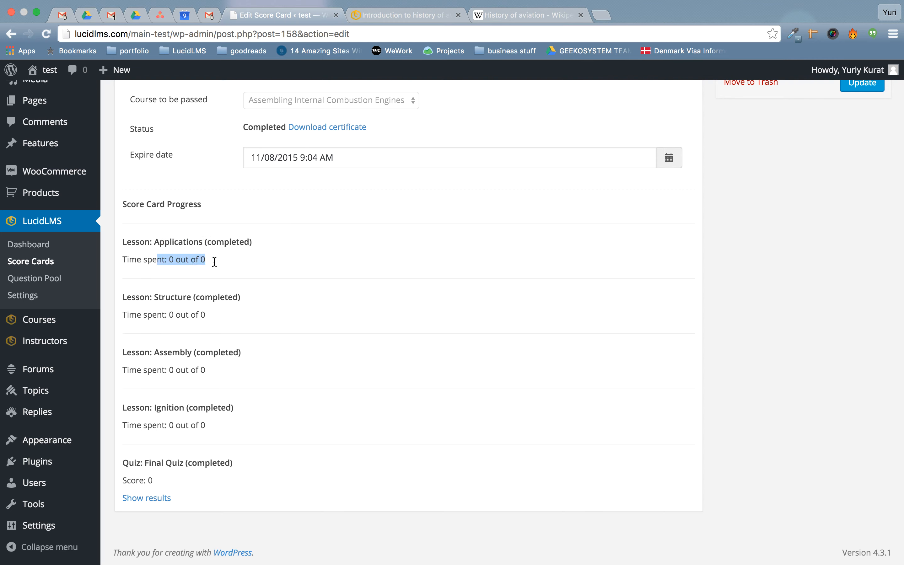
{"action": "left_click", "coordinate": [256, 371]}
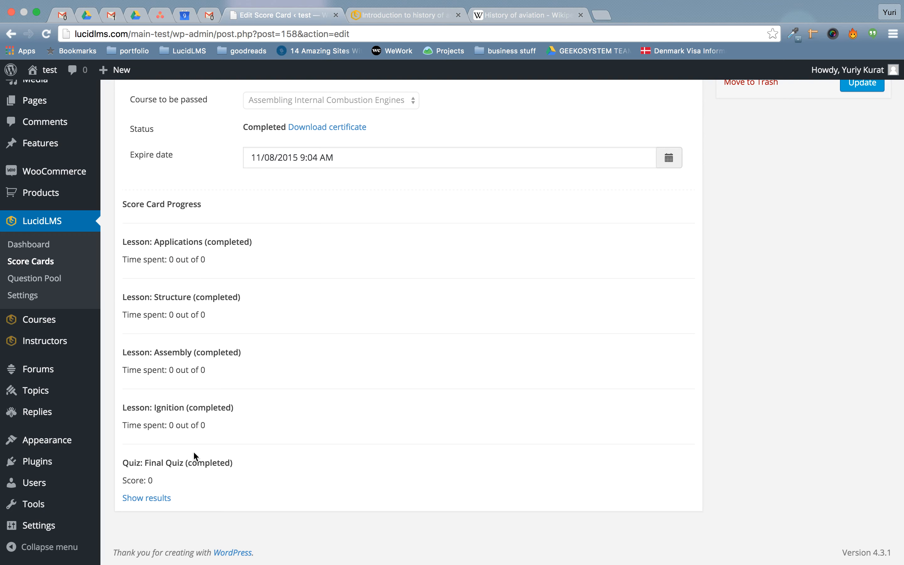
Expand the Final Quiz results, note the Incorrect answers, and go back to Score Cards.
{"action": "left_click_drag", "start_coordinate": [145, 464], "coordinate": [217, 463]}
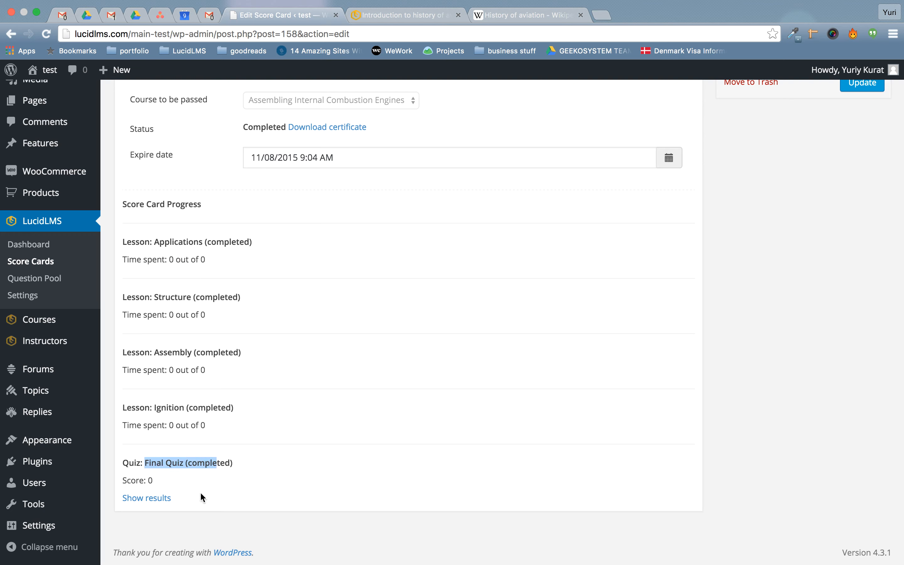
{"action": "left_click", "coordinate": [147, 499]}
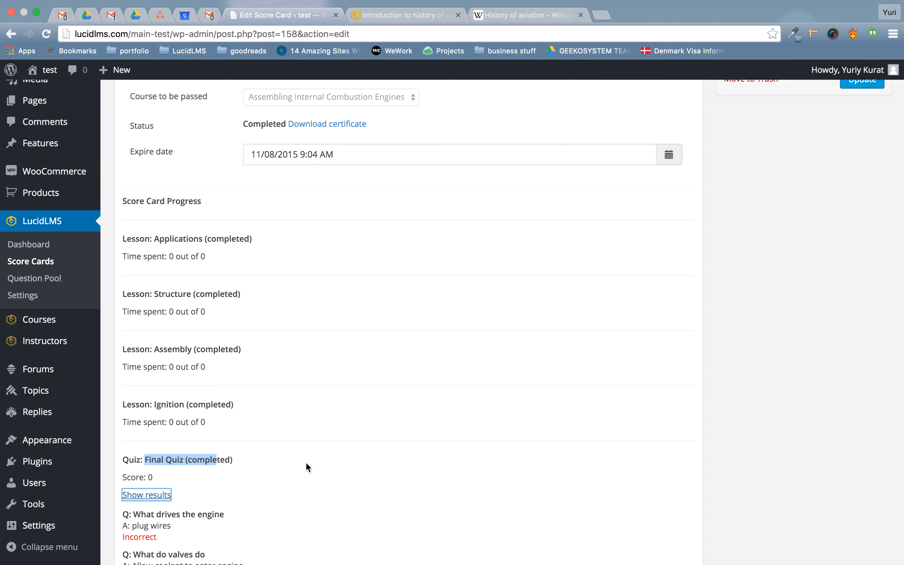
{"action": "scroll", "coordinate": [305, 462], "scroll_direction": "down", "scroll_amount": 5}
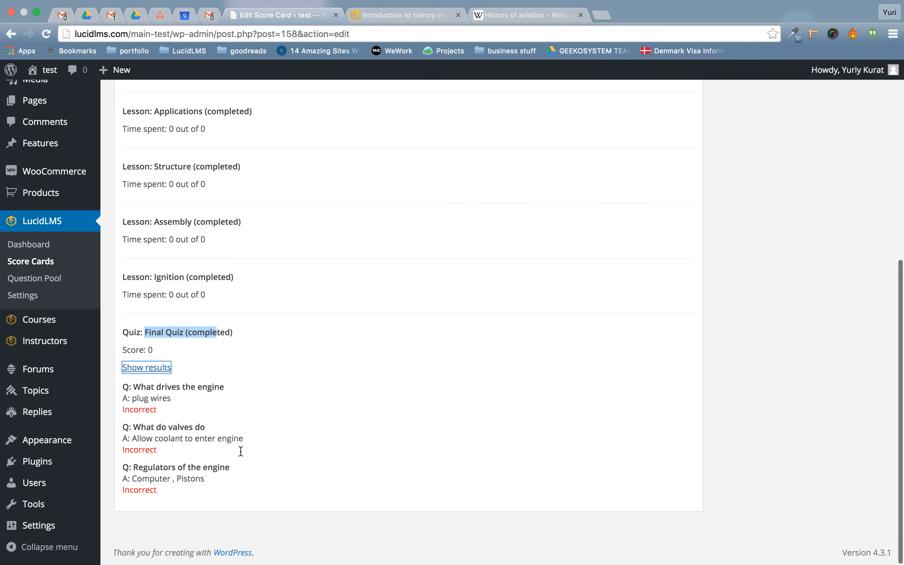
{"action": "double_click", "coordinate": [129, 411]}
{"action": "double_click", "coordinate": [129, 450]}
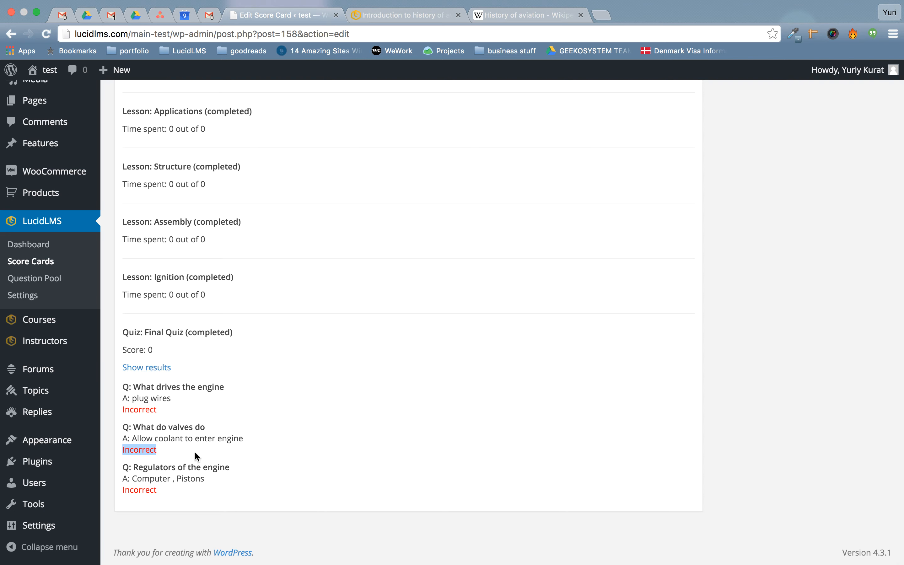
{"action": "left_click", "coordinate": [229, 454]}
{"action": "left_click", "coordinate": [11, 34]}
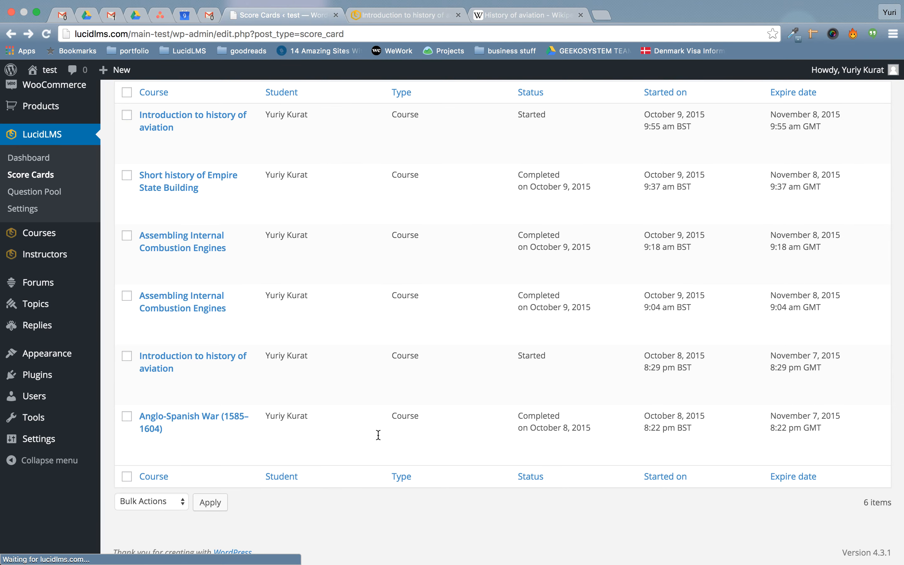
Look through the date, course type, course, student and status filter options on Score Cards.
{"action": "scroll", "coordinate": [501, 370], "scroll_direction": "down", "scroll_amount": 1}
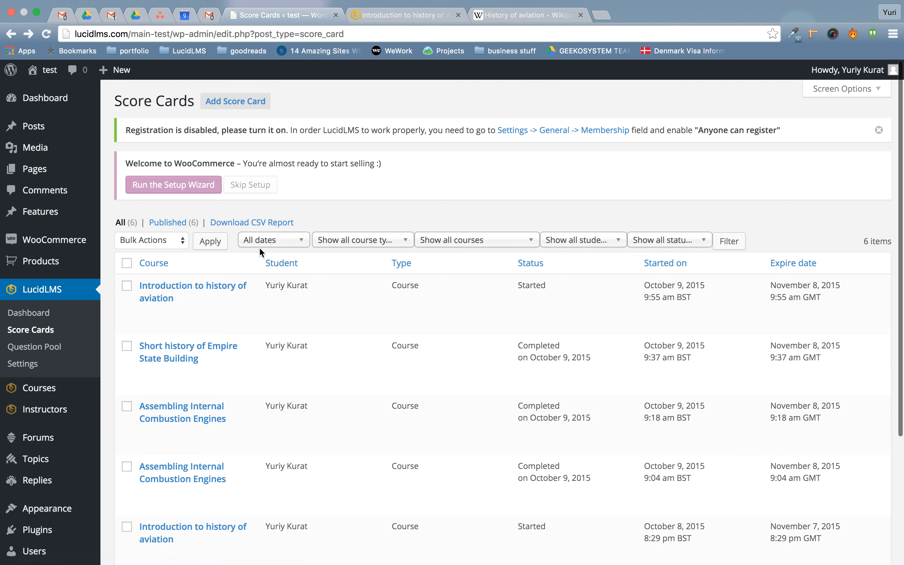
{"action": "left_click", "coordinate": [285, 243]}
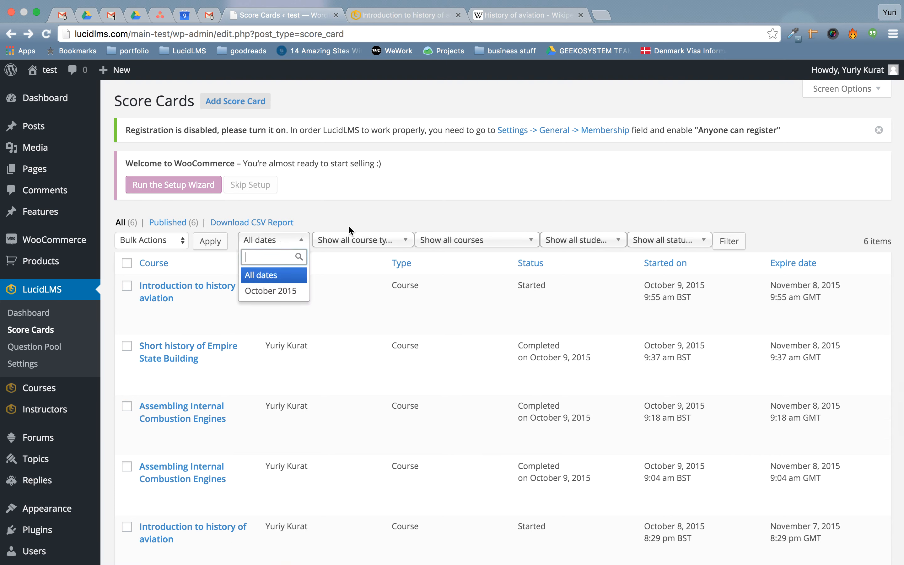
{"action": "left_click", "coordinate": [340, 240]}
{"action": "left_click", "coordinate": [474, 244]}
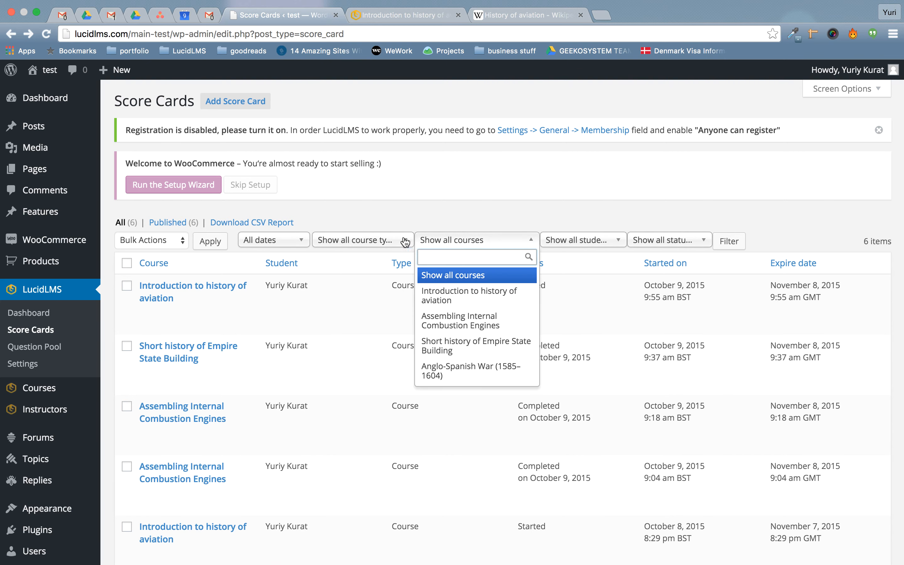
{"action": "left_click", "coordinate": [384, 242]}
{"action": "left_click", "coordinate": [498, 239]}
{"action": "left_click", "coordinate": [592, 242]}
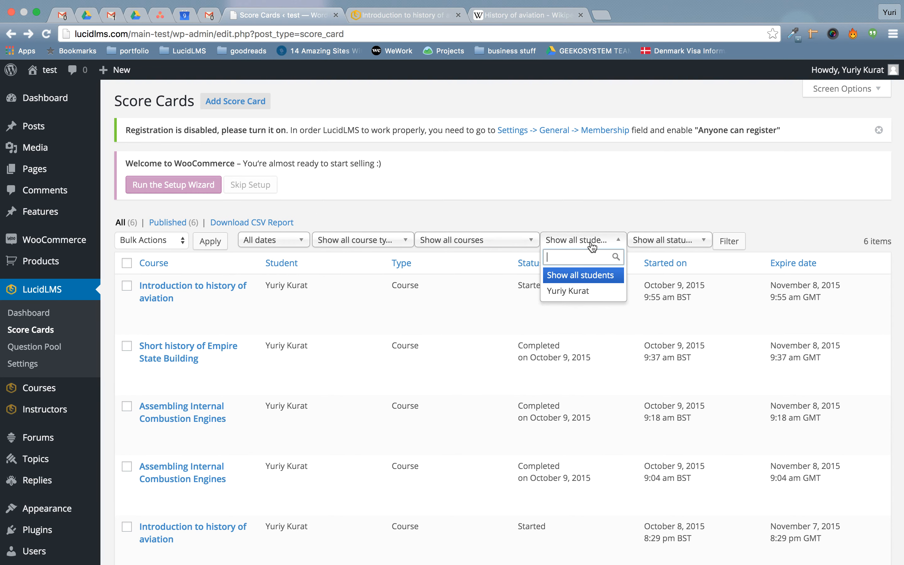
{"action": "left_click", "coordinate": [689, 243]}
{"action": "left_click", "coordinate": [590, 225]}
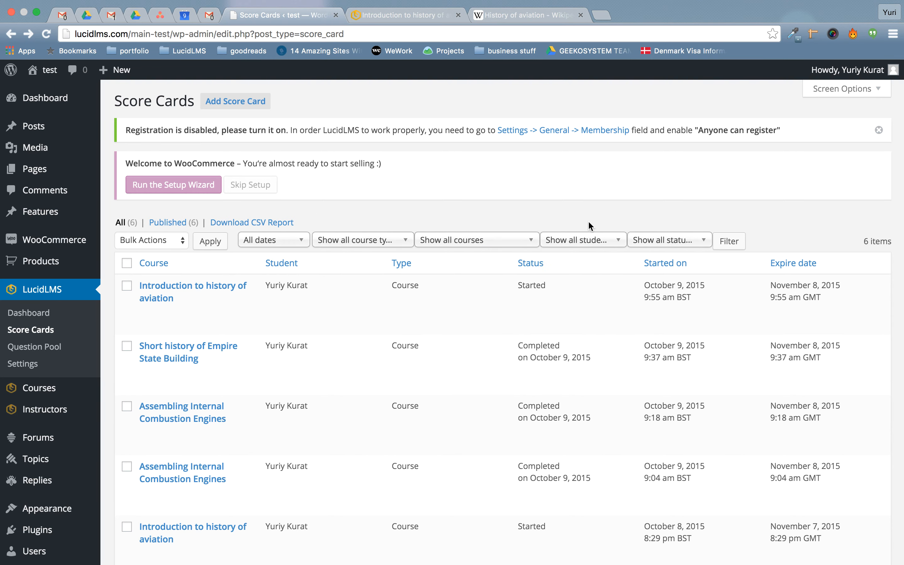
{"action": "left_click", "coordinate": [273, 238]}
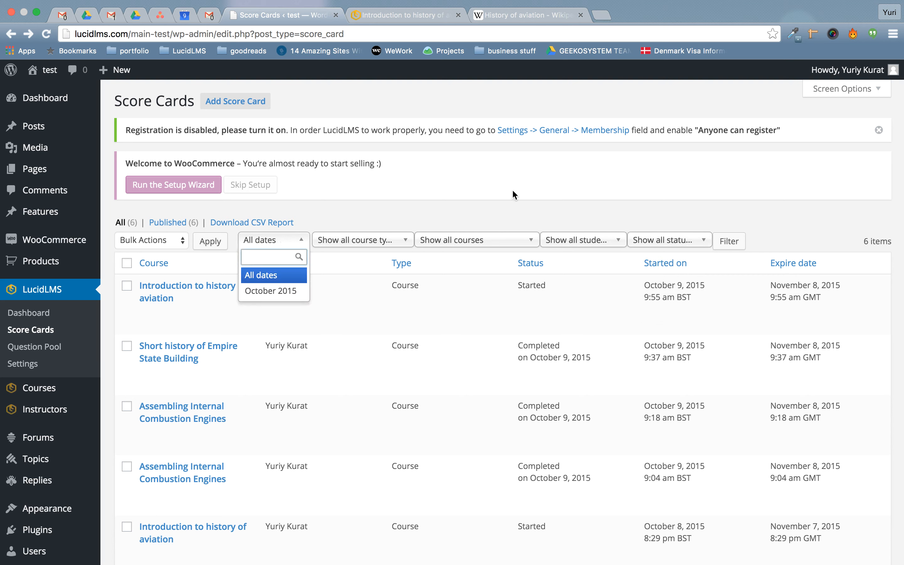
{"action": "left_click", "coordinate": [465, 201]}
Filter the score cards to October 2015 and Completed status.
{"action": "left_click", "coordinate": [285, 240]}
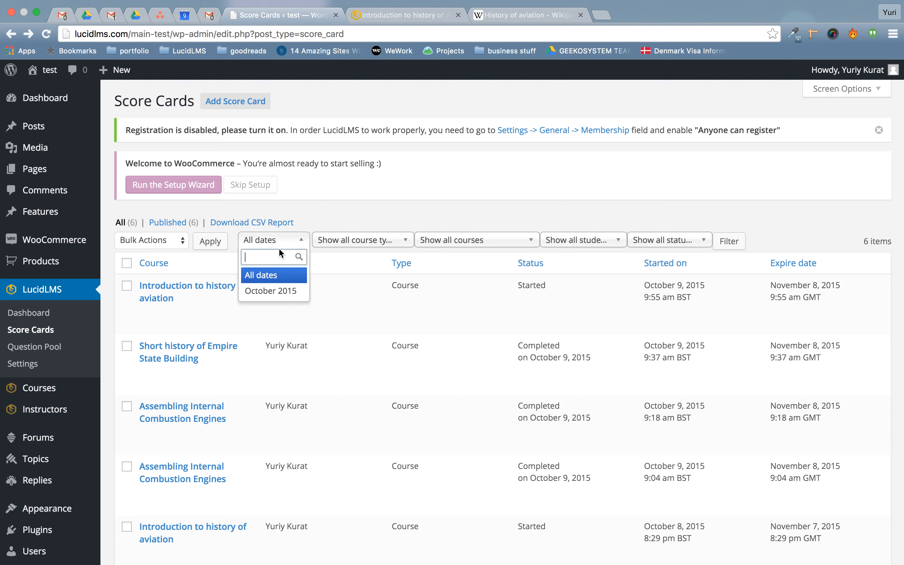
{"action": "left_click", "coordinate": [258, 289]}
{"action": "left_click", "coordinate": [640, 243]}
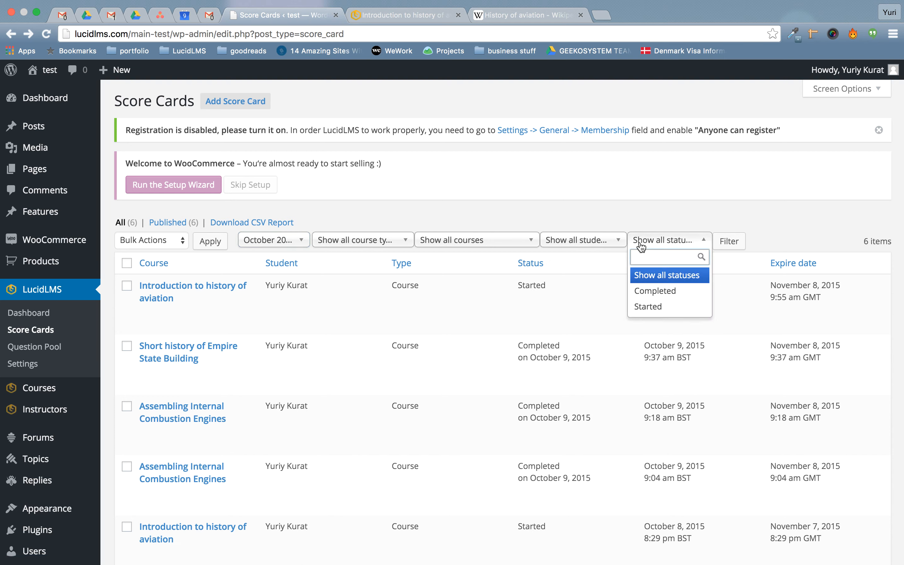
{"action": "left_click", "coordinate": [655, 291]}
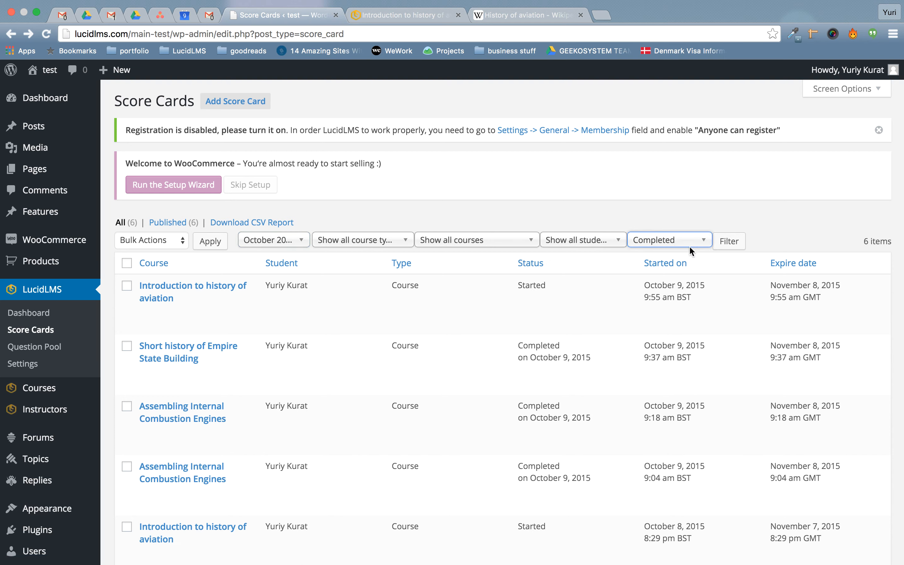
{"action": "left_click", "coordinate": [729, 247]}
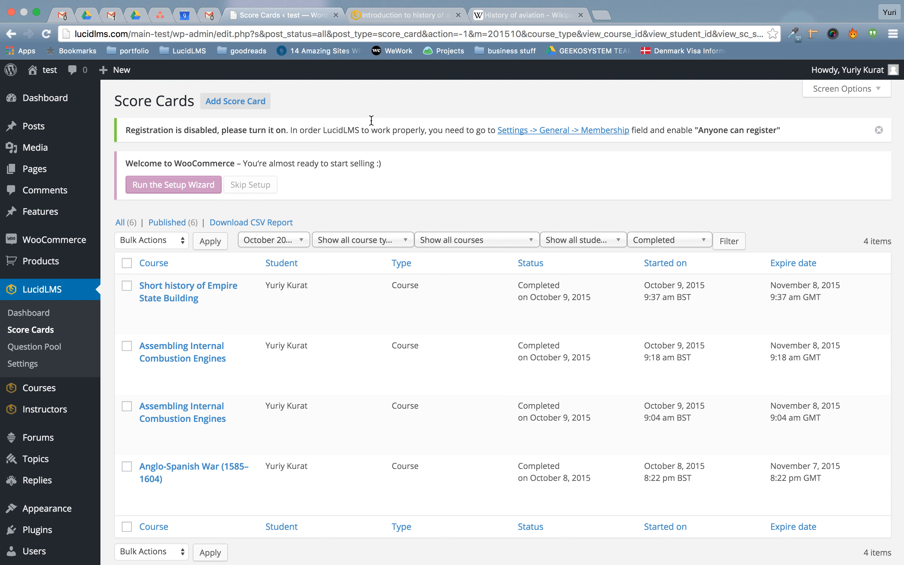
Read the 'Registration is disabled' notice and follow its Settings -> General -> Membership link.
{"action": "left_click_drag", "start_coordinate": [153, 130], "coordinate": [307, 130]}
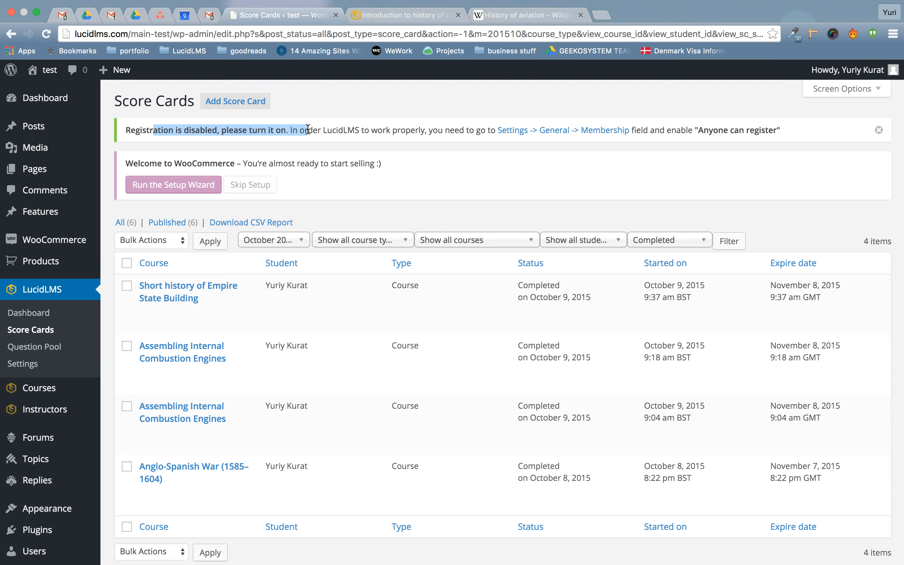
{"action": "left_click", "coordinate": [307, 129]}
{"action": "left_click_drag", "start_coordinate": [130, 131], "coordinate": [365, 126]}
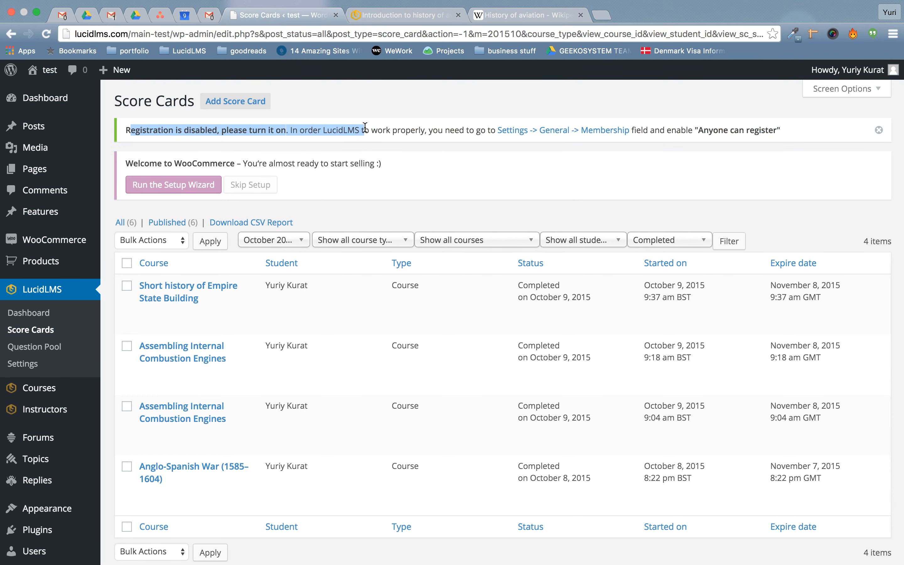
{"action": "left_click", "coordinate": [425, 134]}
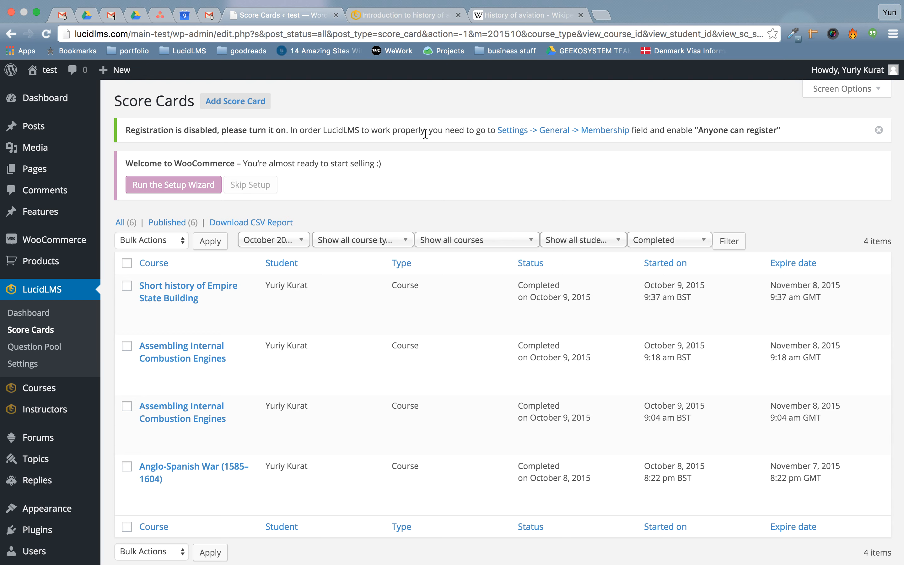
{"action": "left_click", "coordinate": [542, 131]}
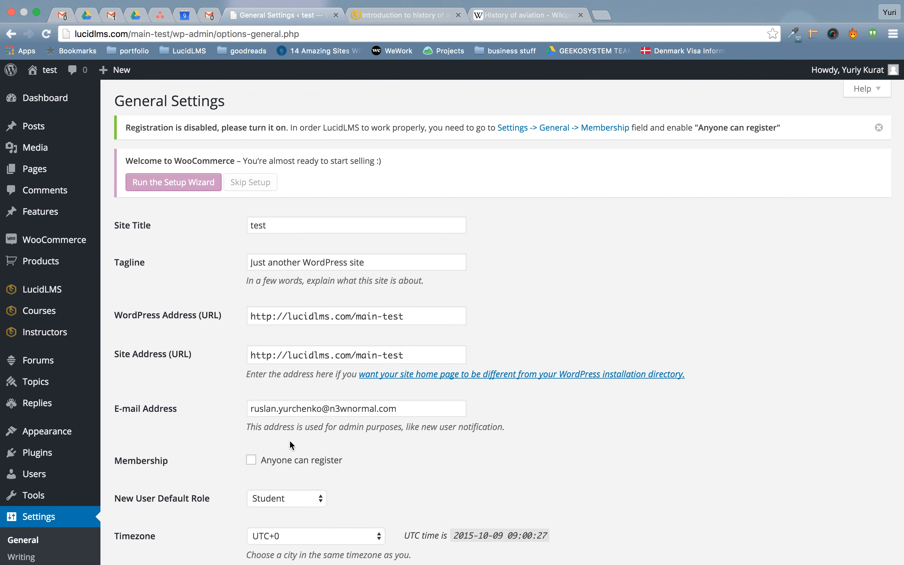
Turn on 'Anyone can register', save General Settings, and launch the WooCommerce setup wizard.
{"action": "left_click", "coordinate": [293, 462]}
{"action": "scroll", "coordinate": [293, 462], "scroll_direction": "down", "scroll_amount": 10}
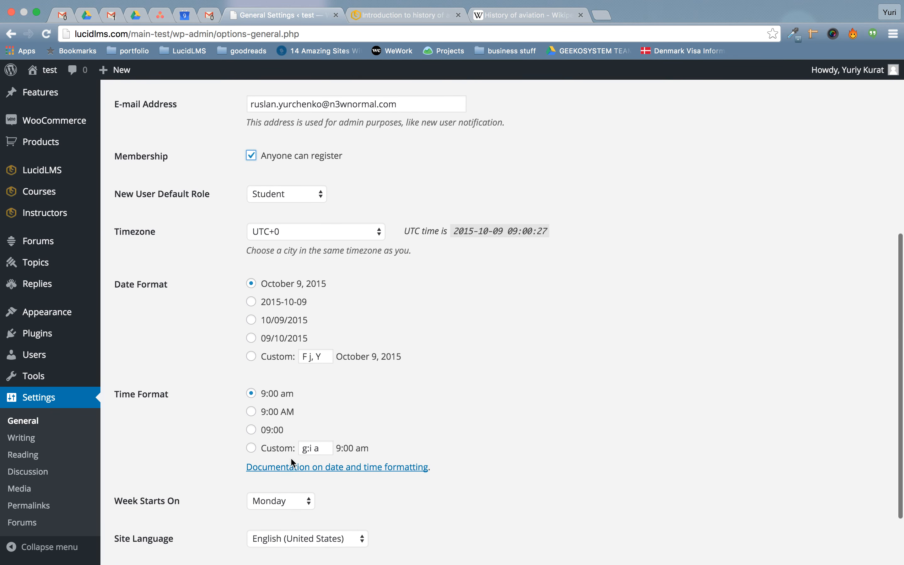
{"action": "left_click", "coordinate": [129, 501]}
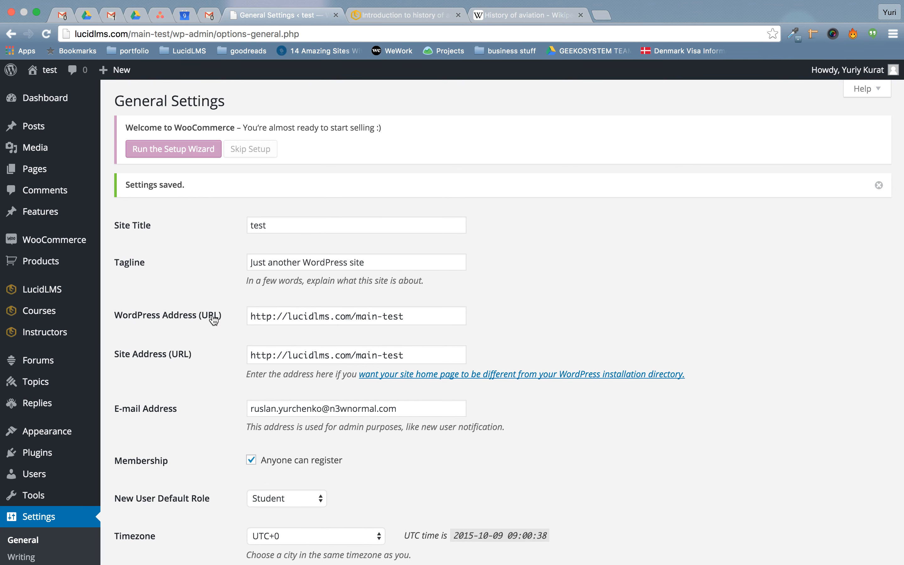
{"action": "scroll", "coordinate": [212, 304], "scroll_direction": "up", "scroll_amount": 2}
{"action": "left_click", "coordinate": [139, 150]}
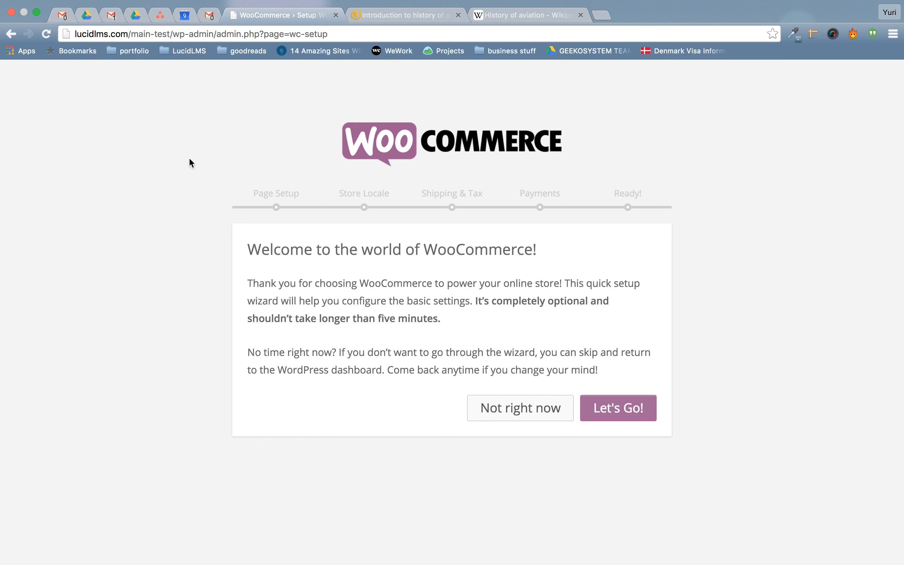
Start the WooCommerce wizard and let it create the store pages automatically.
{"action": "left_click", "coordinate": [617, 408]}
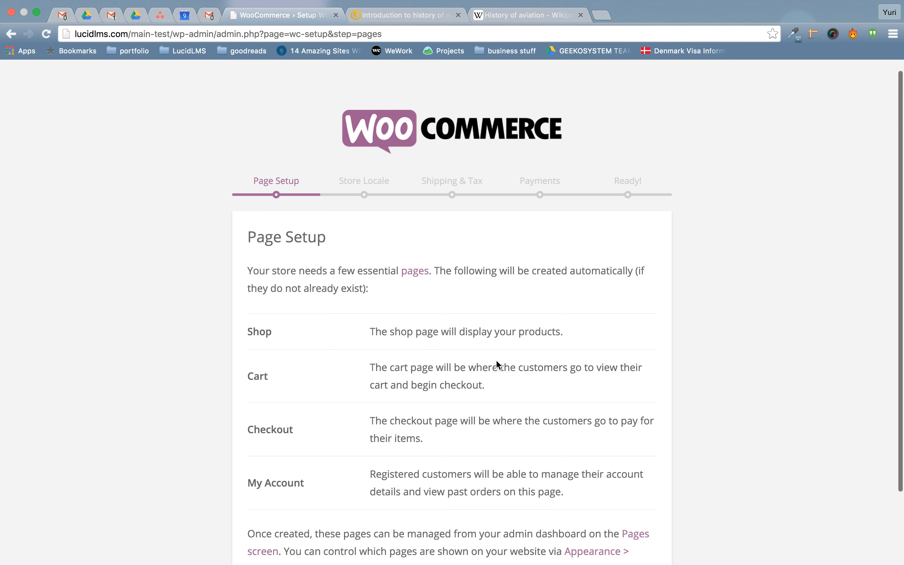
{"action": "scroll", "coordinate": [496, 359], "scroll_direction": "down", "scroll_amount": 5}
{"action": "left_click", "coordinate": [615, 522]}
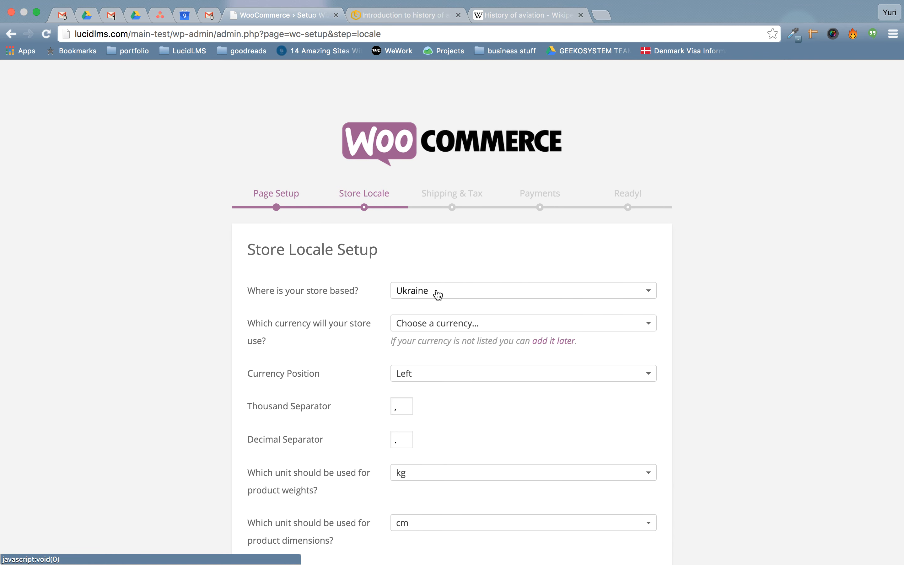
Set the store location to United States (US) — Florida and confirm the locale.
{"action": "left_click", "coordinate": [470, 298]}
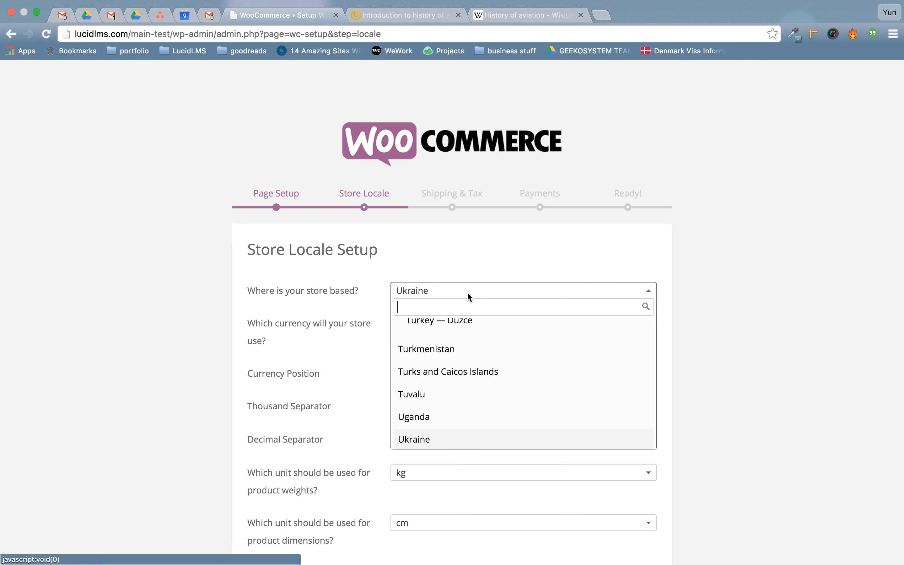
{"action": "type", "text": "uni"}
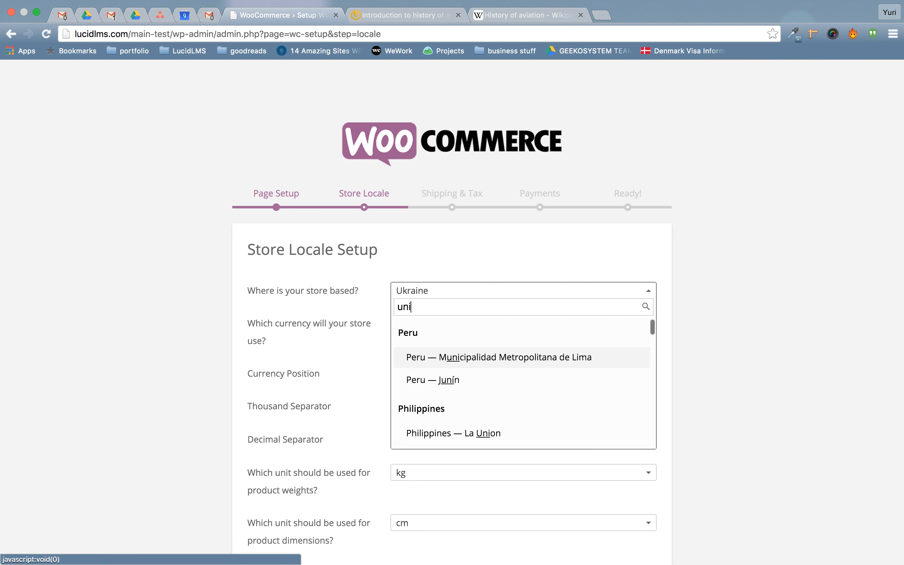
{"action": "key", "text": "BackSpace"}
{"action": "key", "text": "BackSpace"}
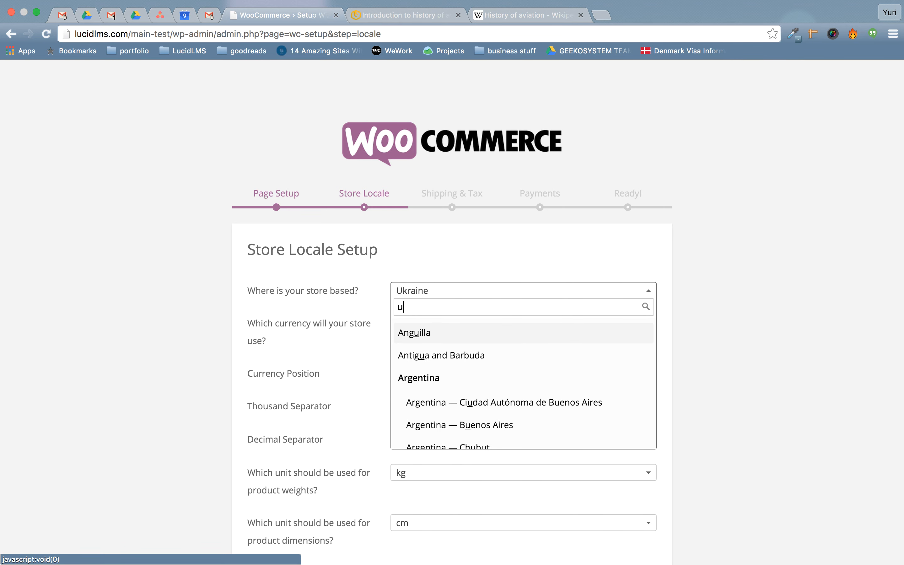
{"action": "type", "text": "s"}
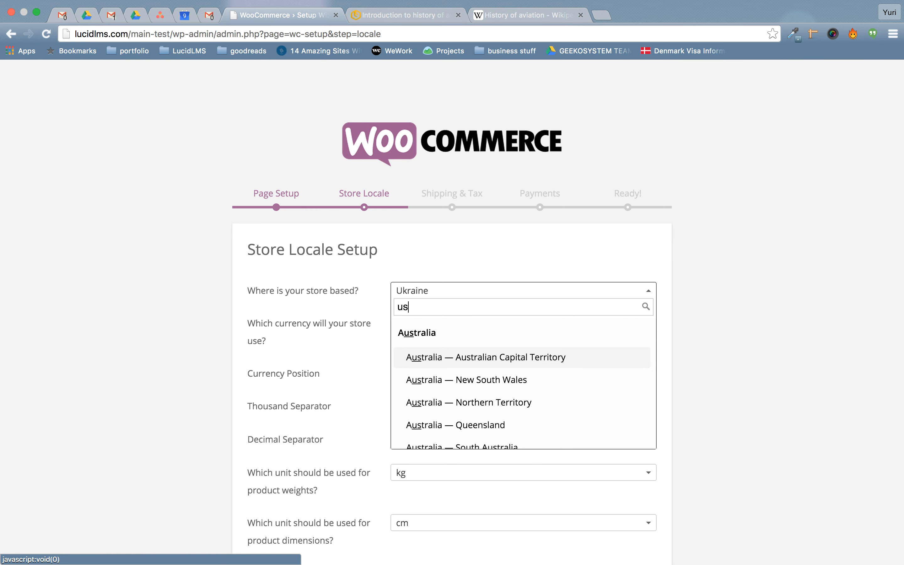
{"action": "key", "text": "BackSpace"}
{"action": "type", "text": "nit"}
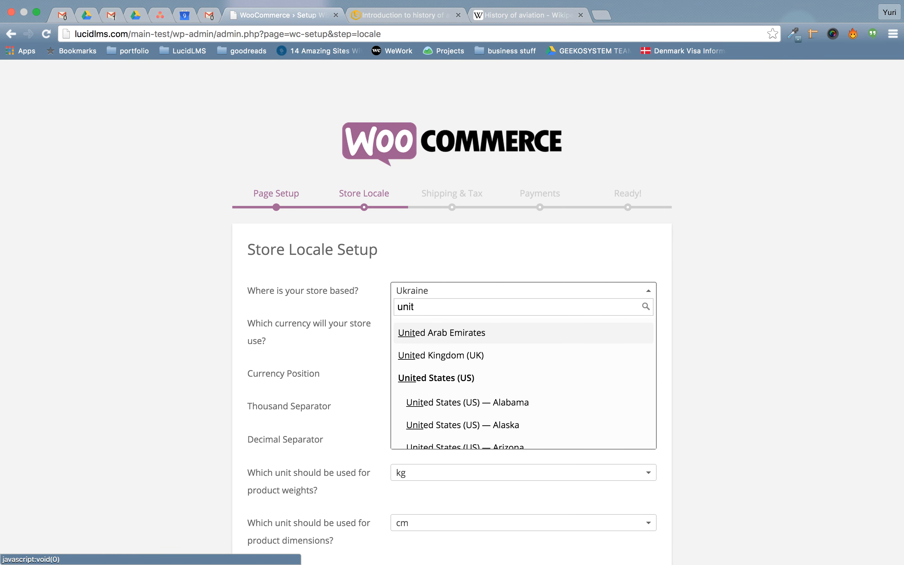
{"action": "scroll", "coordinate": [473, 387], "scroll_direction": "down", "scroll_amount": 5}
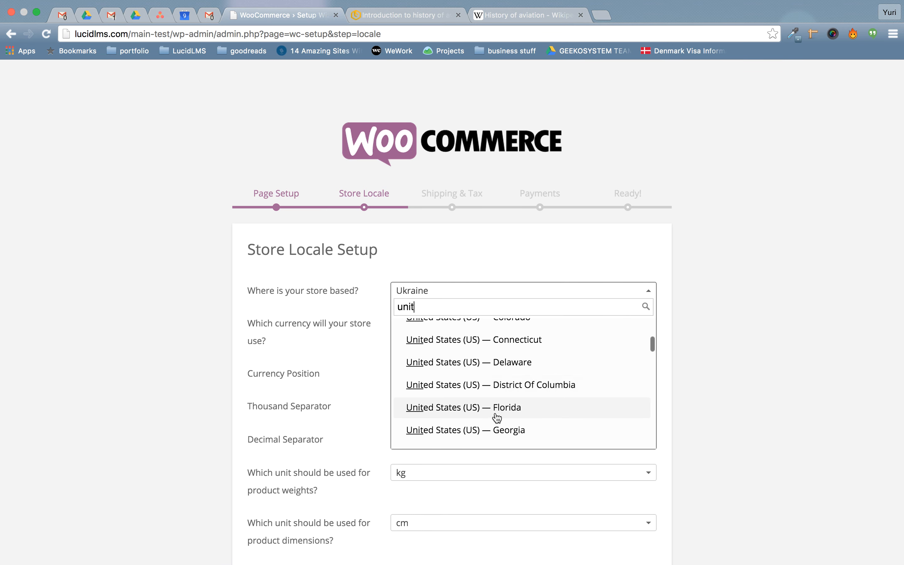
{"action": "left_click", "coordinate": [496, 414]}
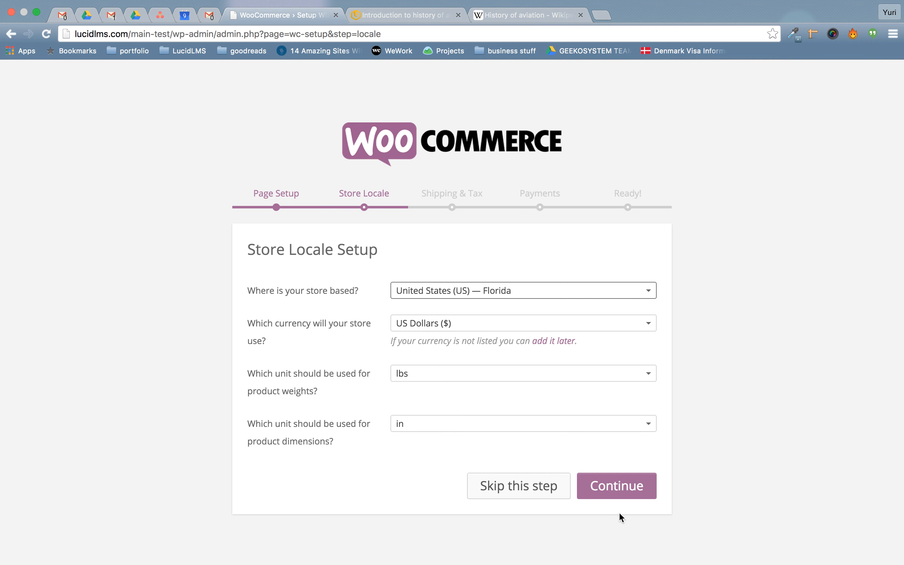
{"action": "left_click", "coordinate": [606, 487]}
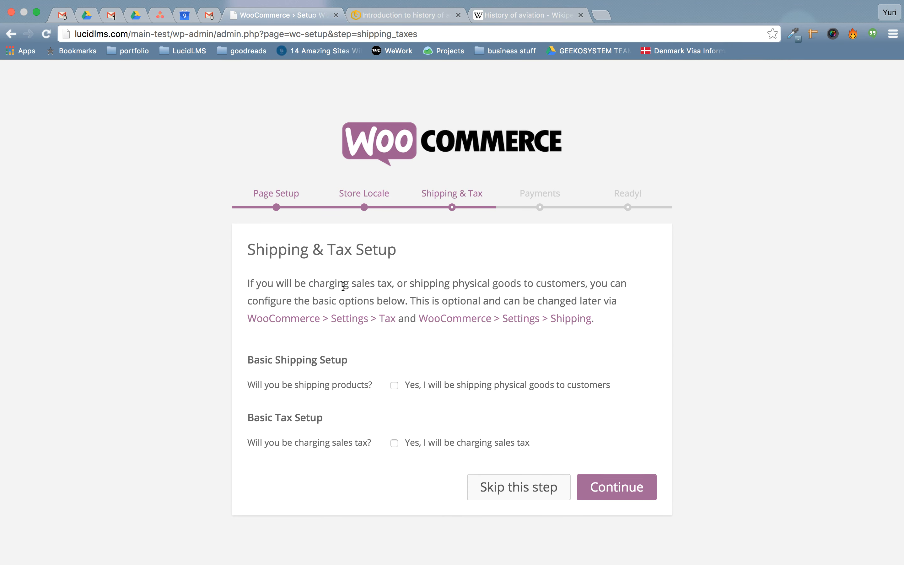
Continue past Shipping & Tax without enabling shipping or tax.
{"action": "left_click_drag", "start_coordinate": [262, 359], "coordinate": [342, 360]}
{"action": "left_click", "coordinate": [343, 360]}
{"action": "left_click", "coordinate": [617, 484]}
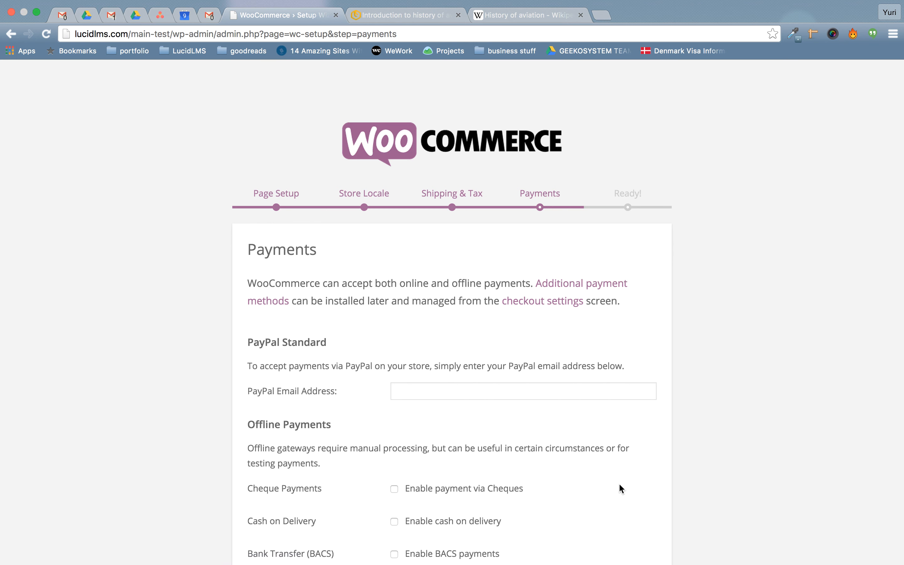
Enable cheque payments, finish the wizard, and trim the address back to wp-admin.
{"action": "scroll", "coordinate": [380, 377], "scroll_direction": "down", "scroll_amount": 3}
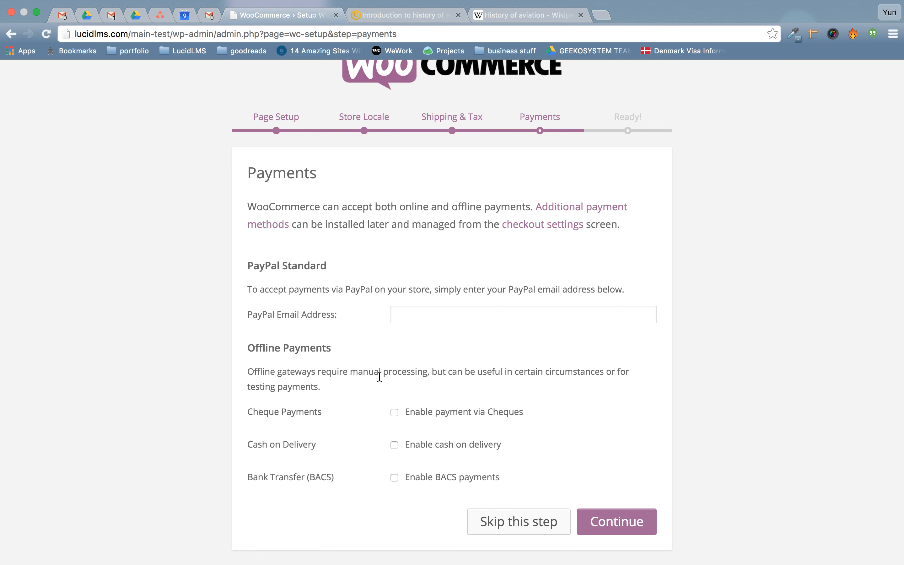
{"action": "left_click", "coordinate": [455, 412]}
{"action": "left_click", "coordinate": [626, 523]}
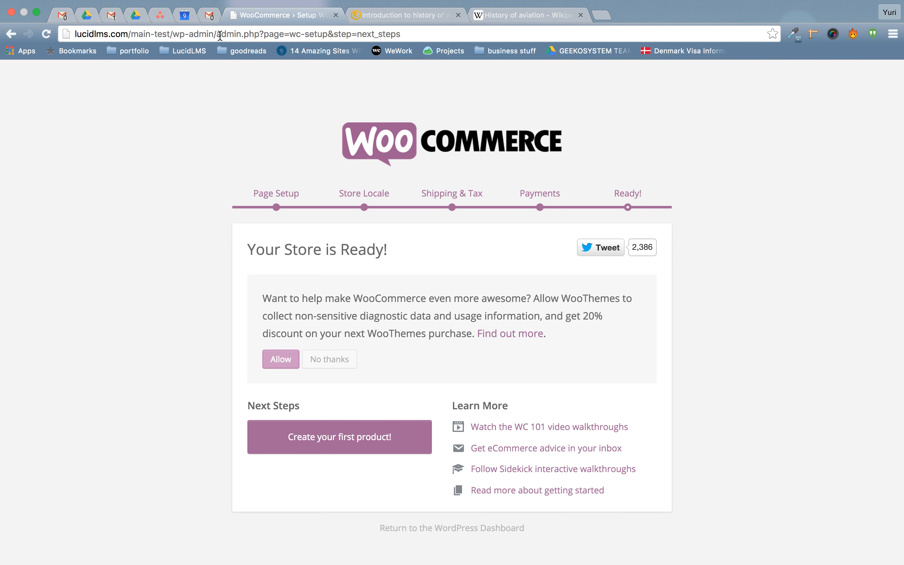
{"action": "left_click_drag", "start_coordinate": [220, 34], "coordinate": [444, 47]}
{"action": "key", "text": "BackSpace"}
{"action": "key", "text": "BackSpace"}
{"action": "key", "text": "BackSpace"}
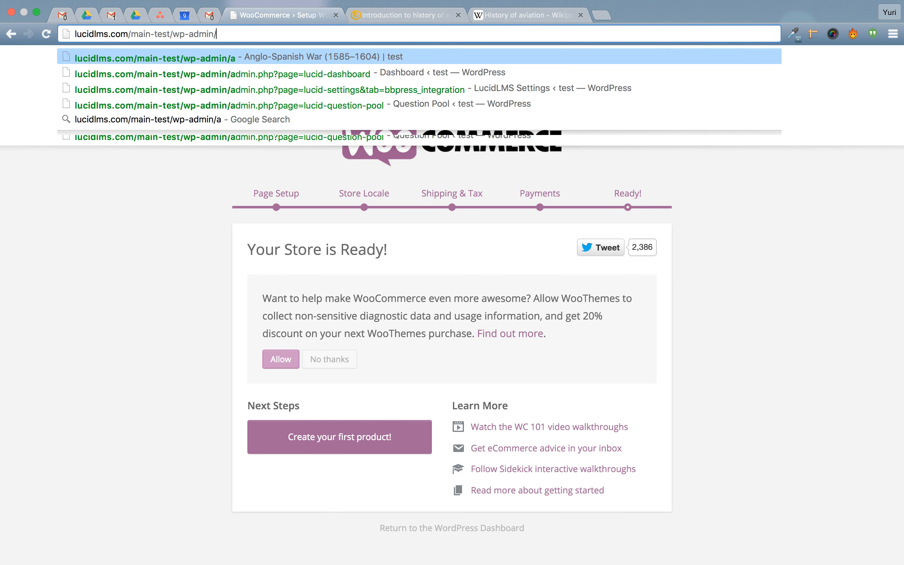
Load the WordPress admin and open the LucidLMS course dashboard.
{"action": "key", "text": "Return"}
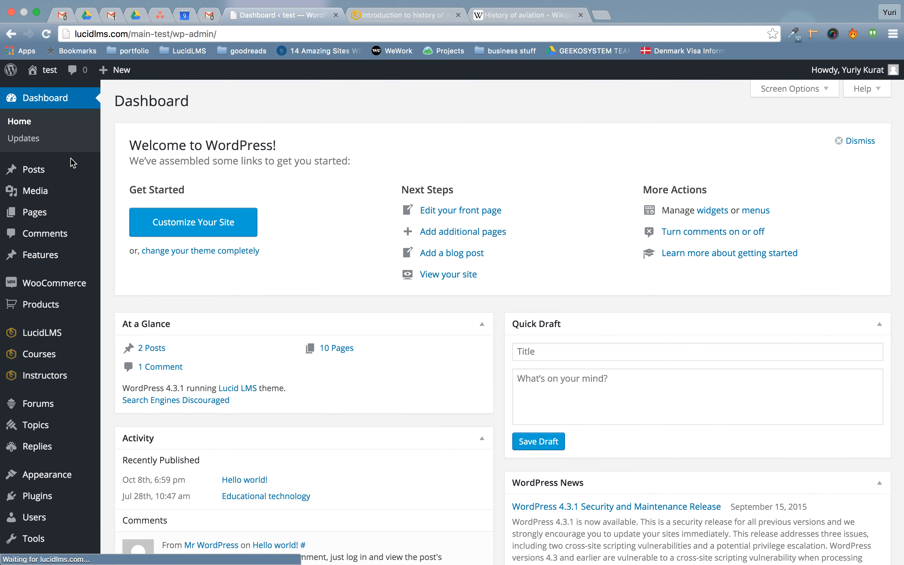
{"action": "mouse_move", "coordinate": [53, 344]}
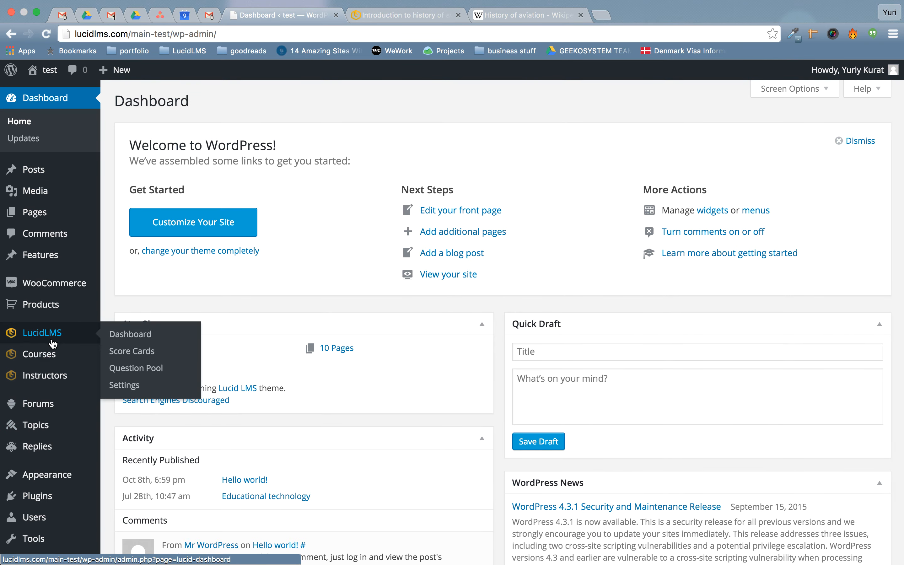
{"action": "left_click", "coordinate": [126, 338]}
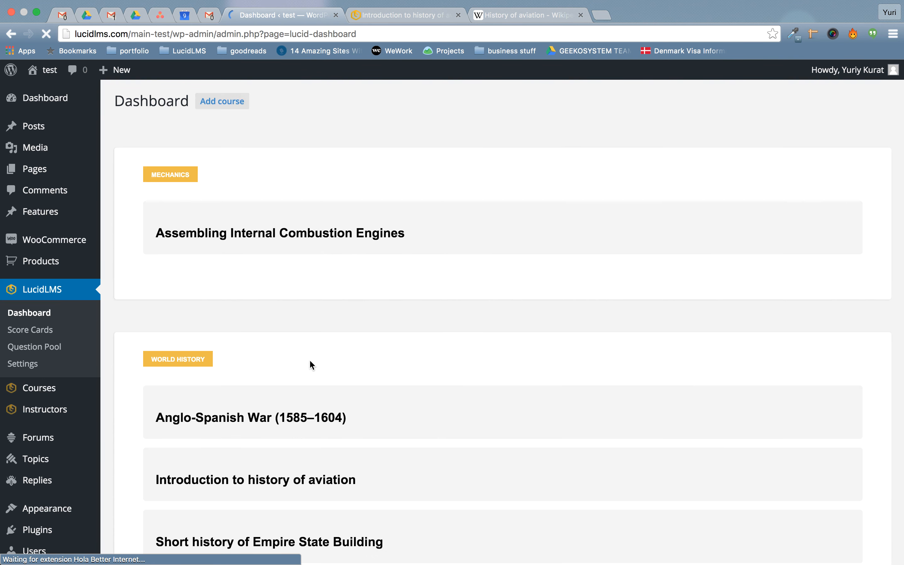
Open the Introduction to history of aviation course settings and expand General Settings.
{"action": "scroll", "coordinate": [312, 365], "scroll_direction": "down", "scroll_amount": 10}
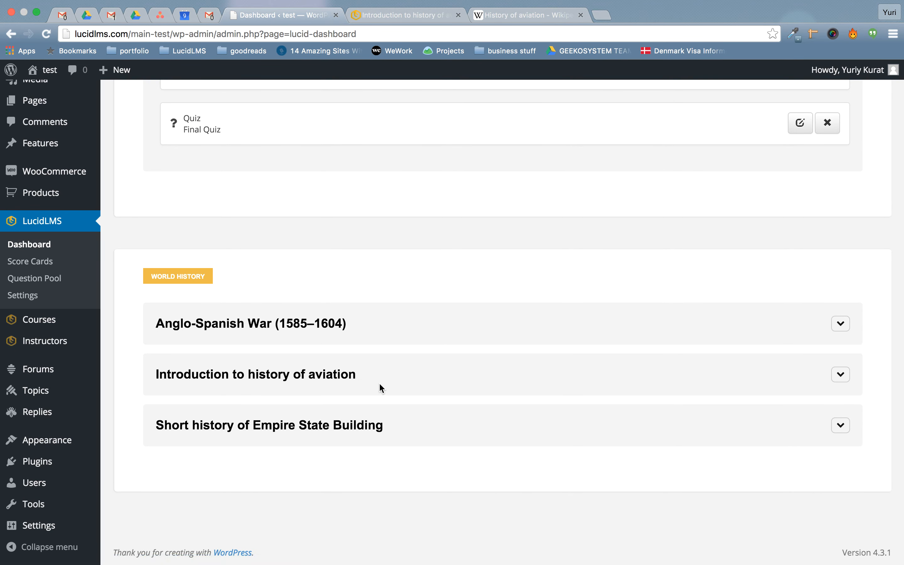
{"action": "left_click", "coordinate": [331, 381]}
{"action": "scroll", "coordinate": [490, 373], "scroll_direction": "down", "scroll_amount": 6}
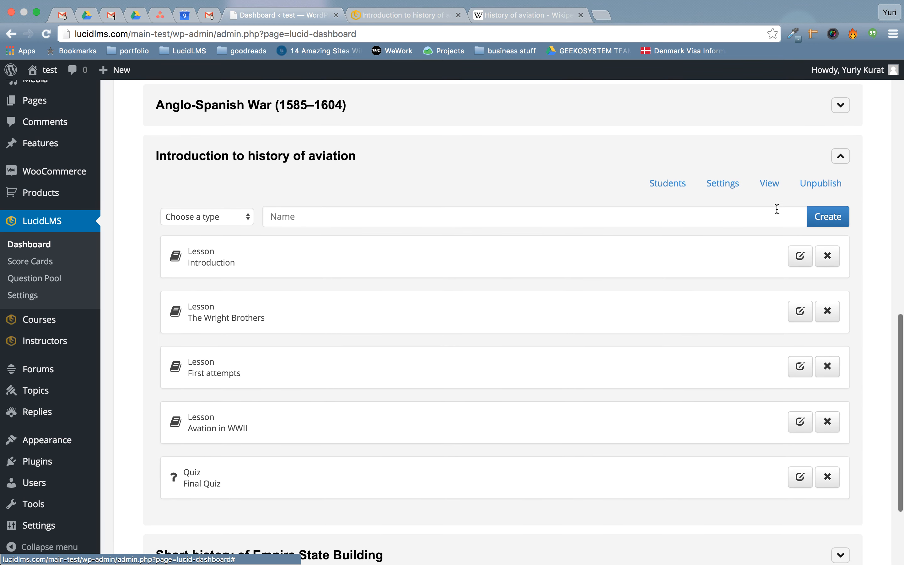
{"action": "left_click", "coordinate": [712, 190]}
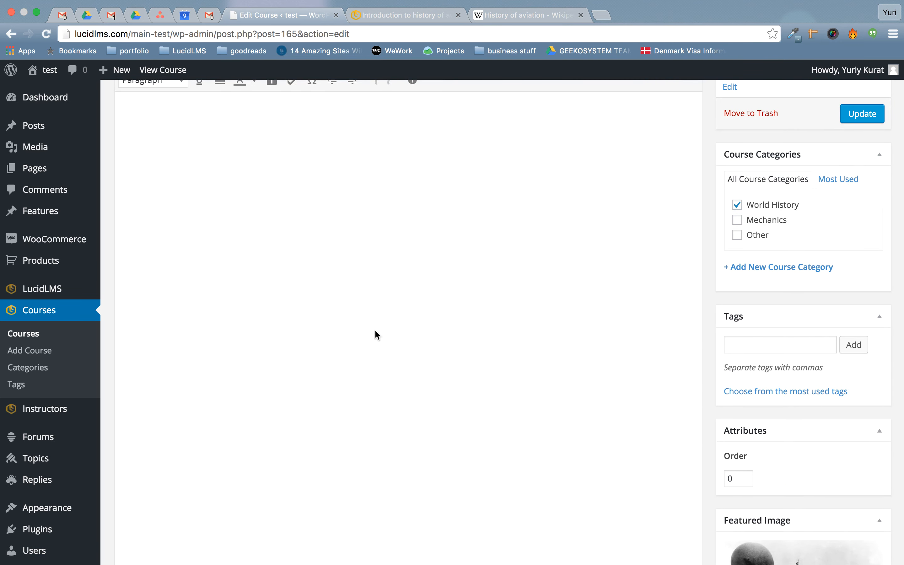
{"action": "scroll", "coordinate": [376, 333], "scroll_direction": "down", "scroll_amount": 6}
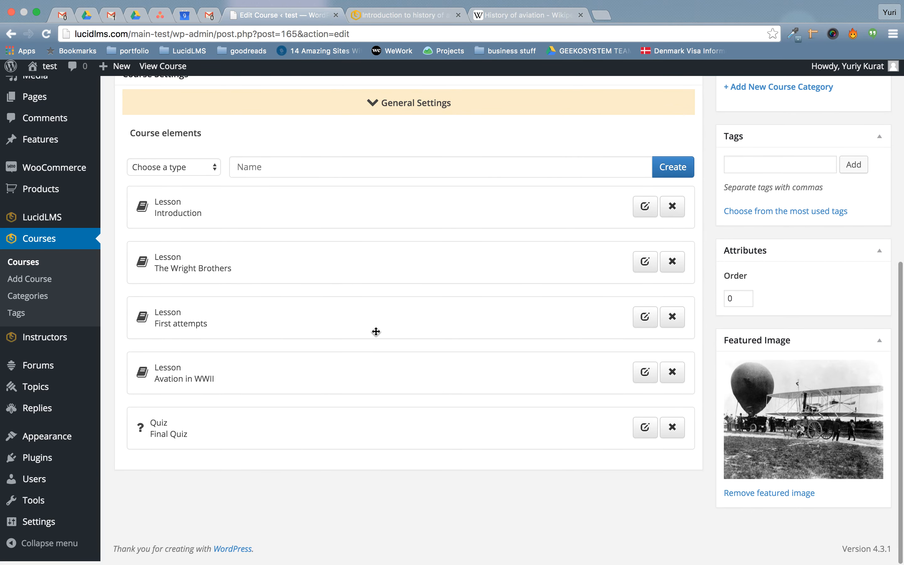
{"action": "scroll", "coordinate": [376, 329], "scroll_direction": "up", "scroll_amount": 5}
{"action": "left_click", "coordinate": [380, 289]}
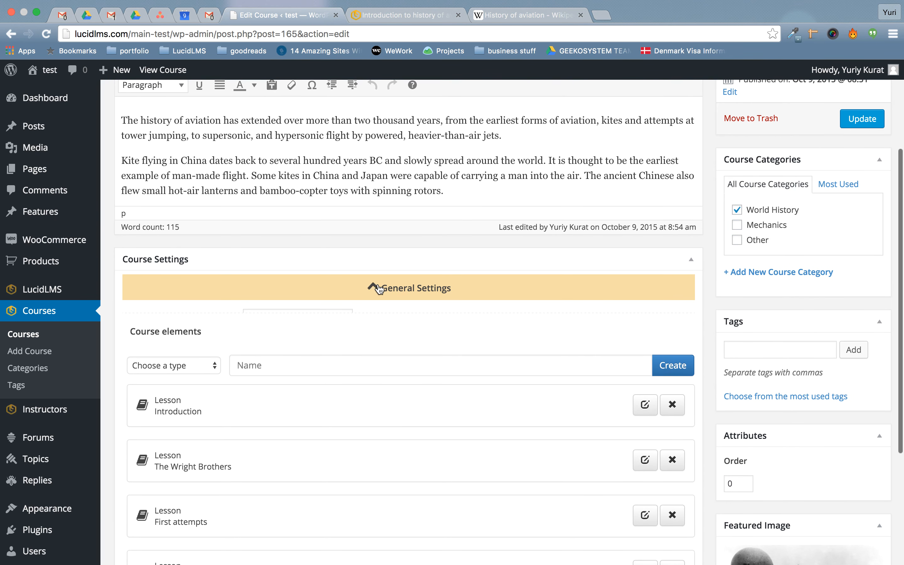
{"action": "scroll", "coordinate": [381, 341], "scroll_direction": "down", "scroll_amount": 2}
{"action": "scroll", "coordinate": [380, 336], "scroll_direction": "down", "scroll_amount": 3}
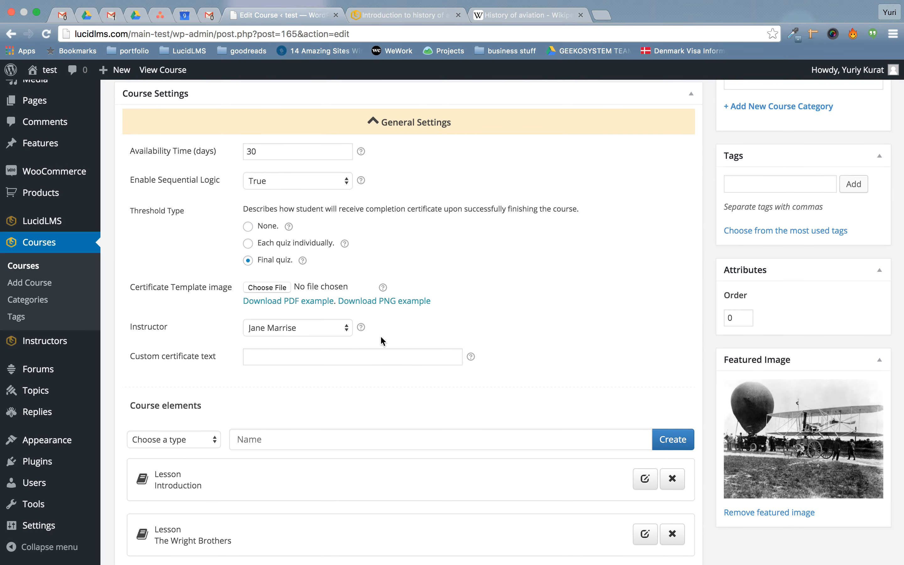
{"action": "scroll", "coordinate": [380, 339], "scroll_direction": "up", "scroll_amount": 9}
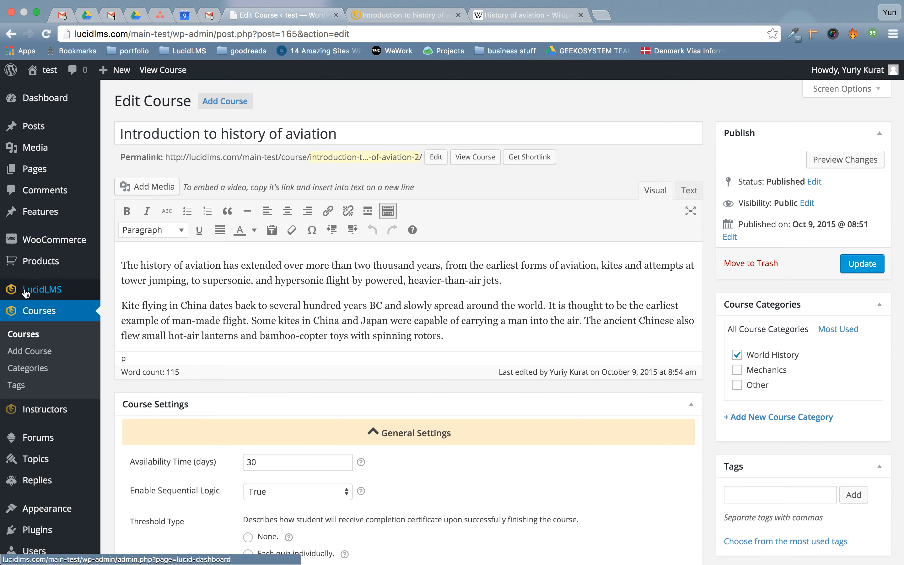
{"action": "mouse_move", "coordinate": [26, 294]}
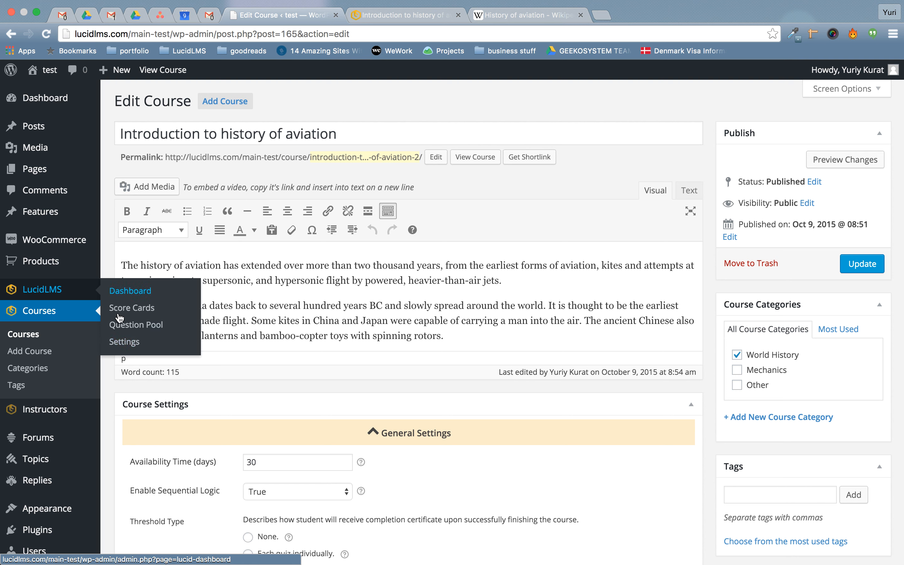
In LucidLMS Settings' Woocommerce tab, set Integration status to Enabled and save changes.
{"action": "mouse_move", "coordinate": [74, 290]}
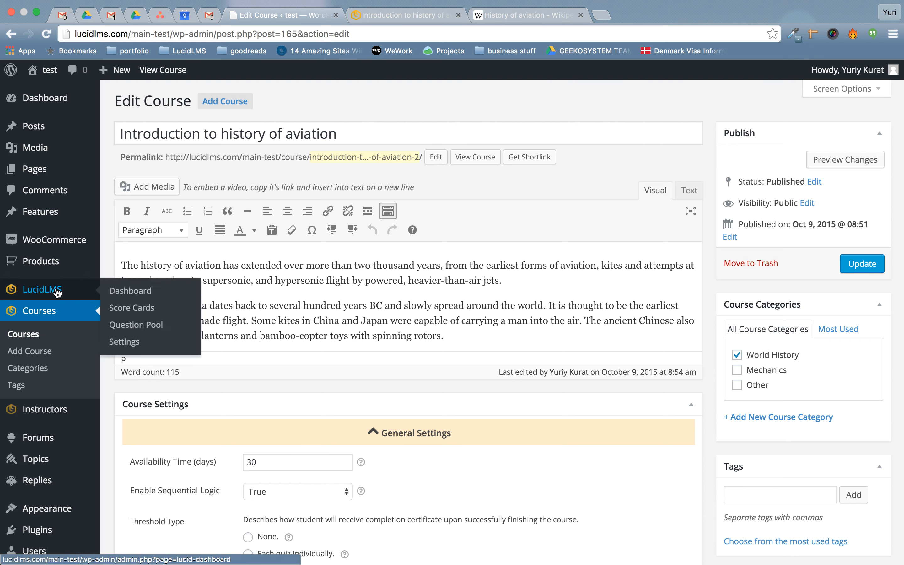
{"action": "left_click", "coordinate": [129, 345]}
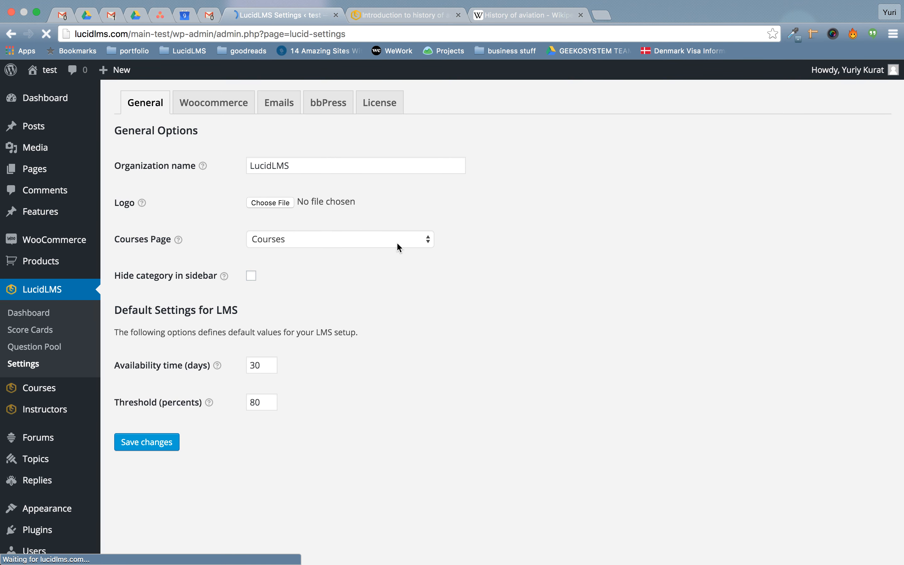
{"action": "left_click", "coordinate": [217, 102]}
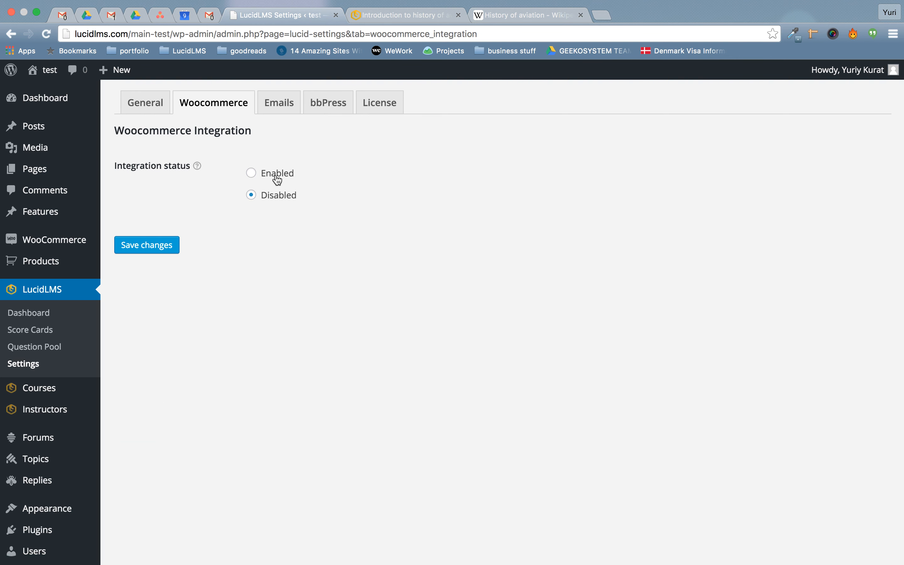
{"action": "left_click", "coordinate": [277, 180]}
{"action": "left_click", "coordinate": [142, 245]}
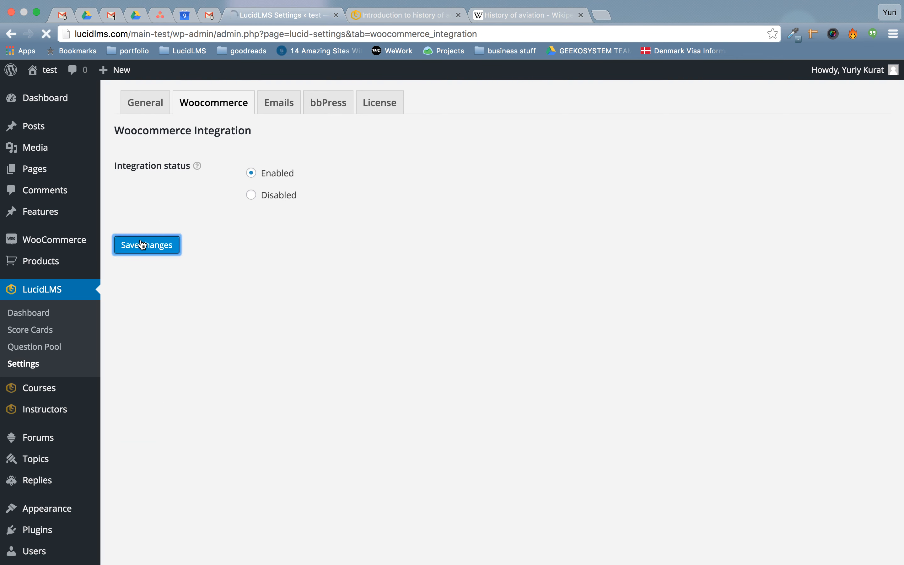